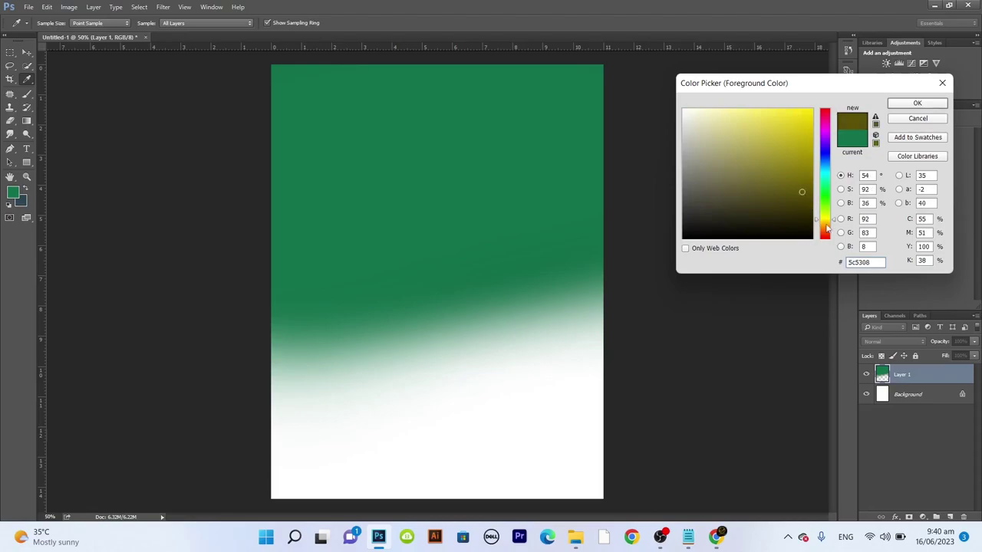
Step: Paint yellow across the lower canvas, then a deeper orange along the bottom
left_click(917, 103)
left_click_drag(345, 460, 517, 355)
left_click(12, 191)
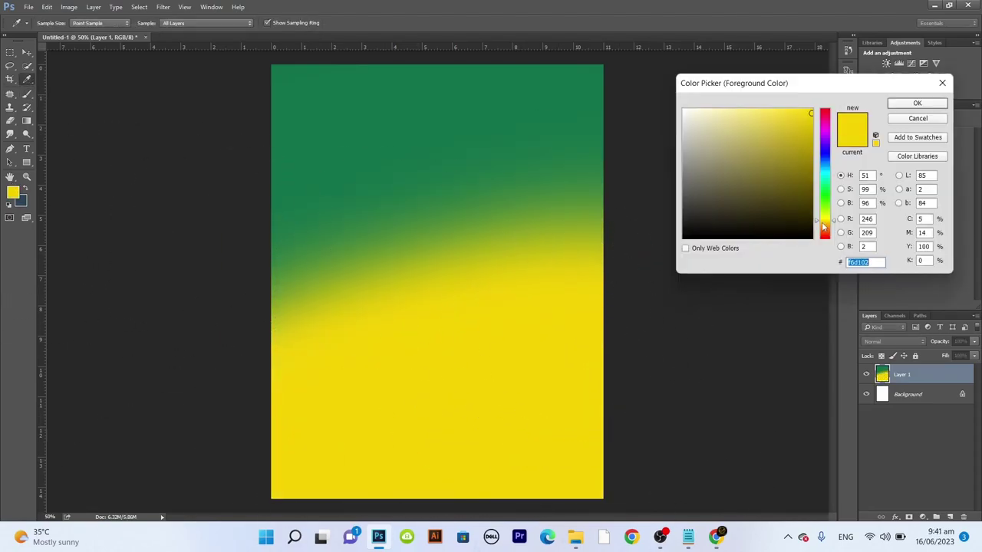
left_click(824, 227)
left_click(917, 103)
left_click_drag(647, 471, 208, 329)
Step: Brush green sampled from the canvas top into the middle, then golden yellow across it
left_click(13, 191)
left_click(464, 102)
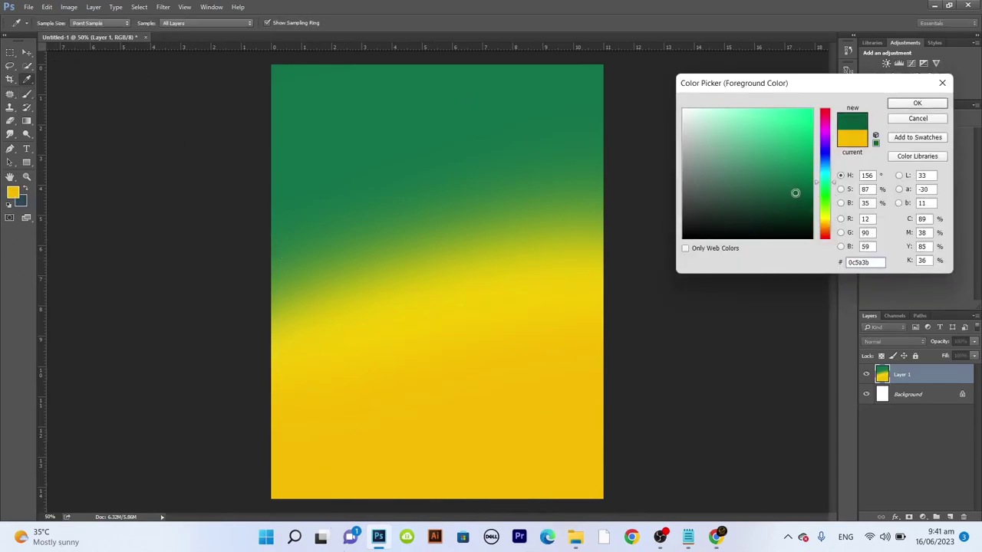
left_click(917, 103)
left_click_drag(46, 230, 307, 226)
left_click(12, 192)
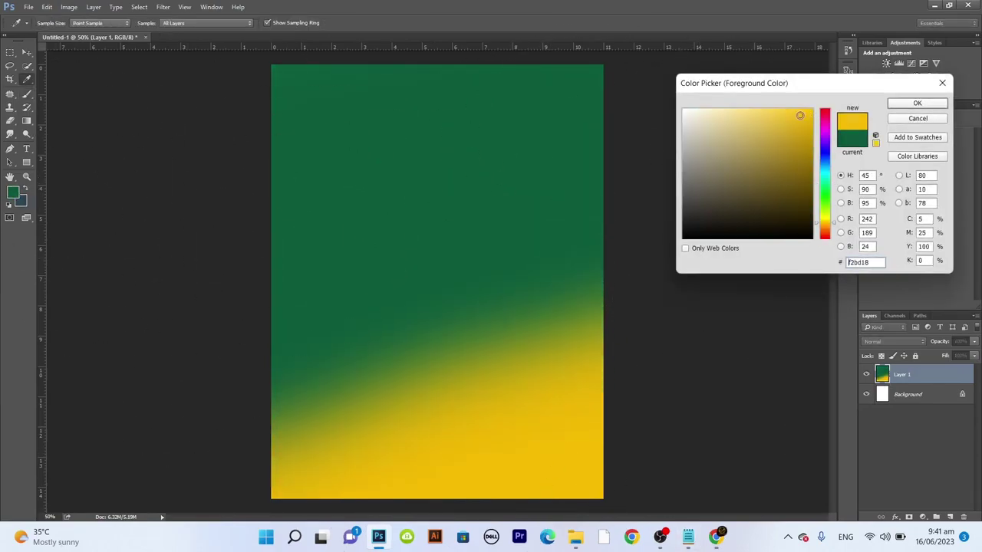
left_click(916, 102)
left_click_drag(533, 366, 191, 322)
Step: Paint a darker yellow along the bottom edge and over the middle band
left_click(13, 192)
left_click(798, 154)
left_click(916, 103)
left_click_drag(660, 430, 153, 429)
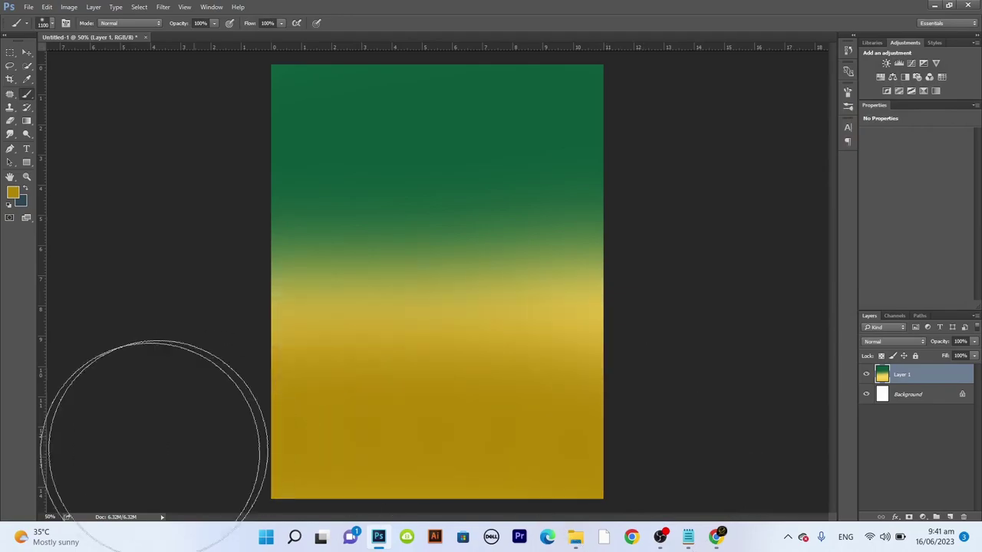
left_click_drag(192, 334, 713, 334)
left_click(26, 52)
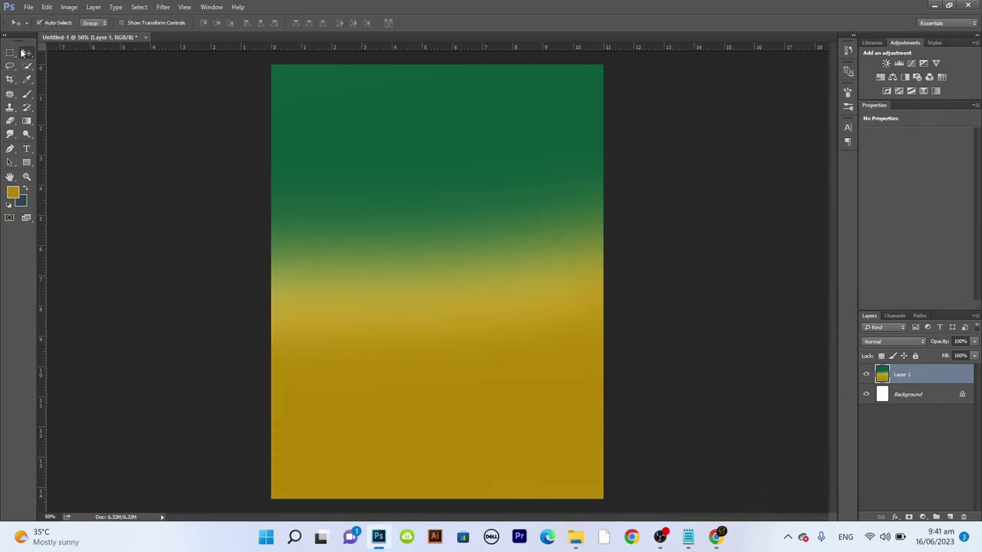
Step: Place the cloud photo as embedded, set it to Multiply, and lower Layer 1 to 75% opacity
left_click(27, 7)
left_click(62, 247)
double_click(329, 121)
left_click(820, 231)
left_click(870, 412)
key("Return")
left_click(894, 342)
left_click(882, 376)
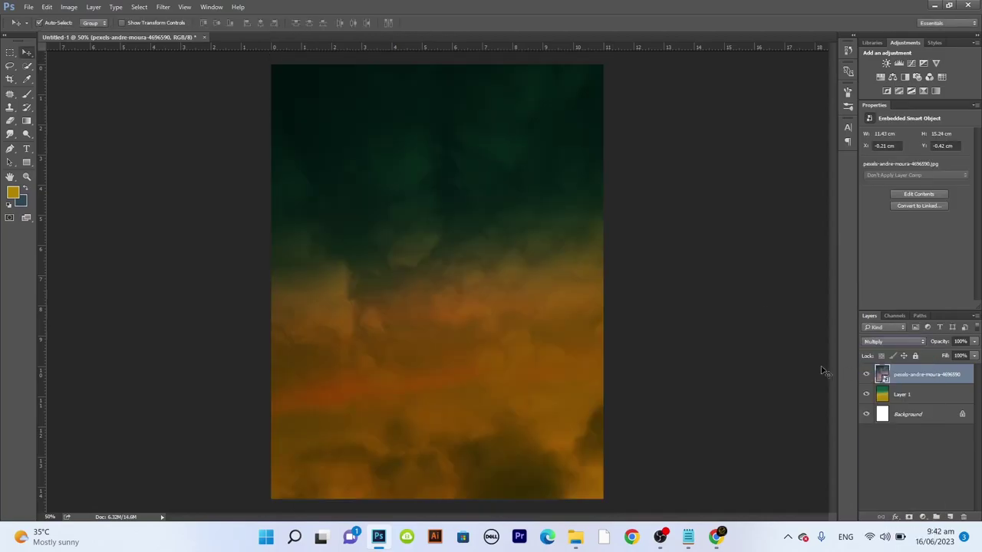
left_click(903, 396)
left_click_drag(972, 347, 962, 356)
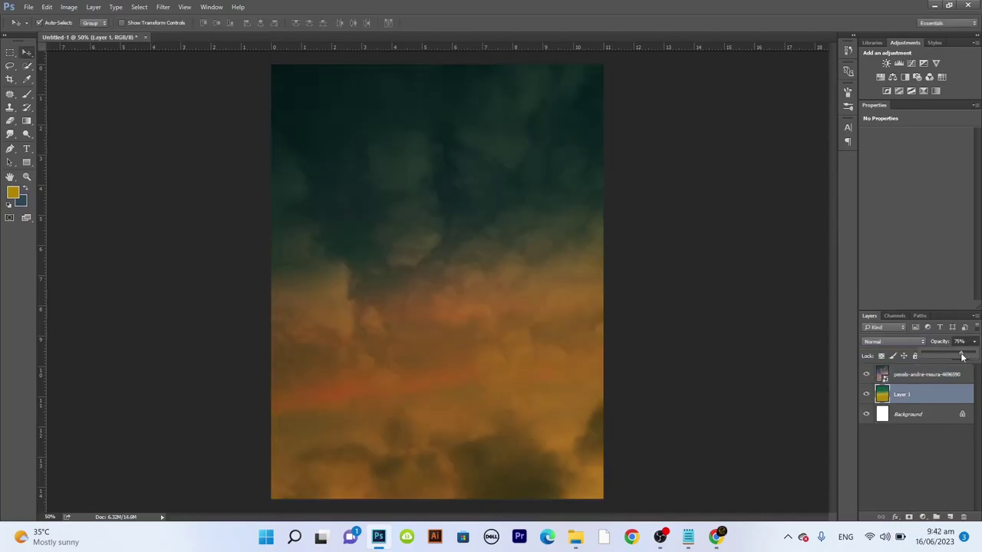
Step: Position a mirrored rock copy beside the original, mask it, and merge the rocks
mouse_move(438, 235)
left_mouse_down()
mouse_move(570, 417)
mouse_move(549, 447)
left_mouse_up()
key("ctrl+t")
key("Return")
left_click(922, 517)
key("b")
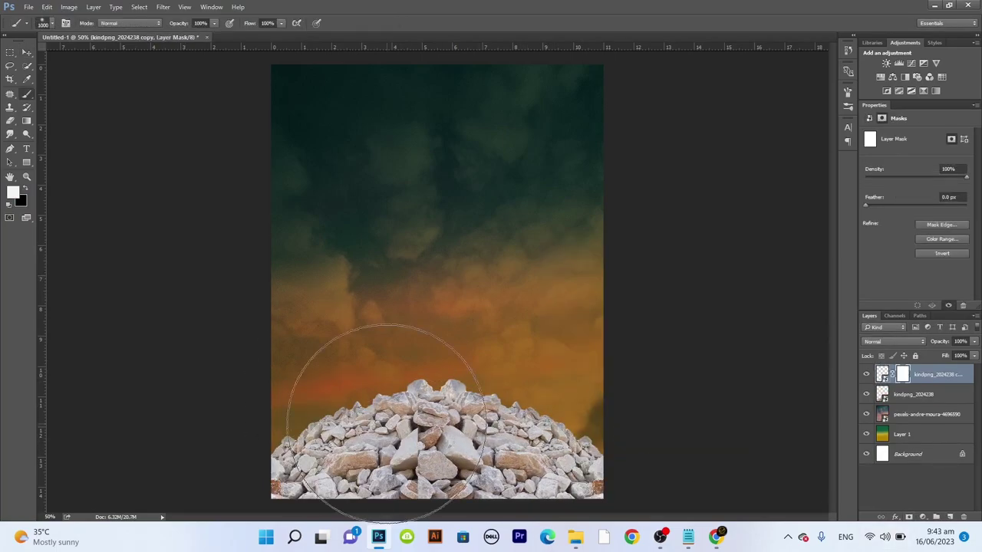
key("ctrl+e")
Step: Duplicate the rock pile twice, bringing the third copy above the clouds
key("ctrl+j")
key("ctrl+t")
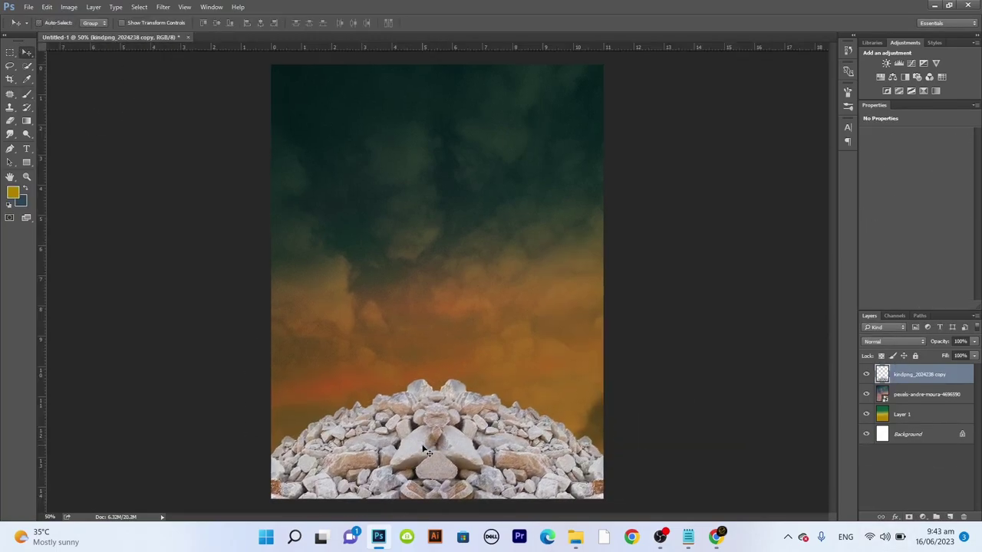
left_click_drag(430, 468, 248, 417)
mouse_move(567, 337)
left_mouse_down()
mouse_move(555, 362)
mouse_move(625, 379)
left_mouse_up()
key("Escape")
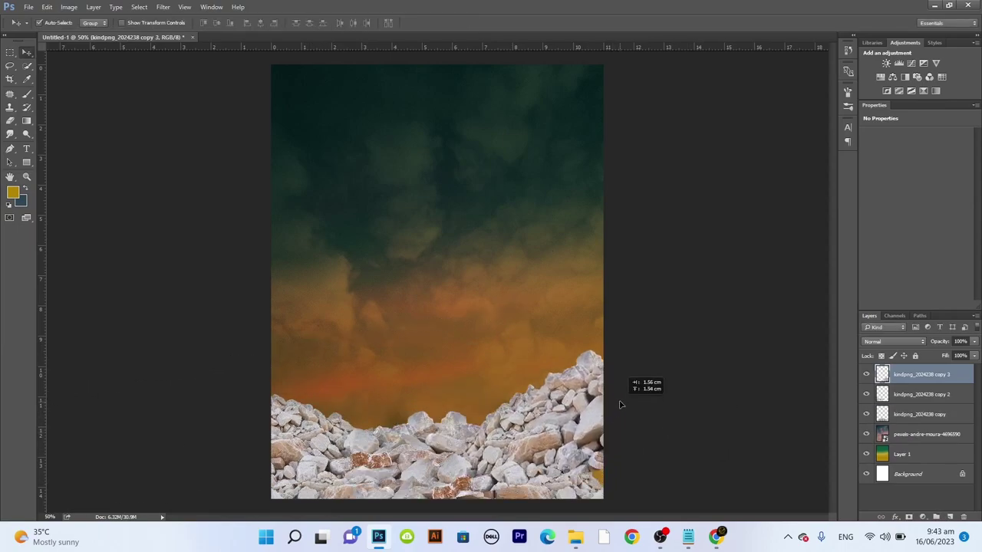
key("ctrl+bracketleft")
key("ctrl+bracketleft")
key("ctrl+bracketleft")
key("ctrl+bracketright")
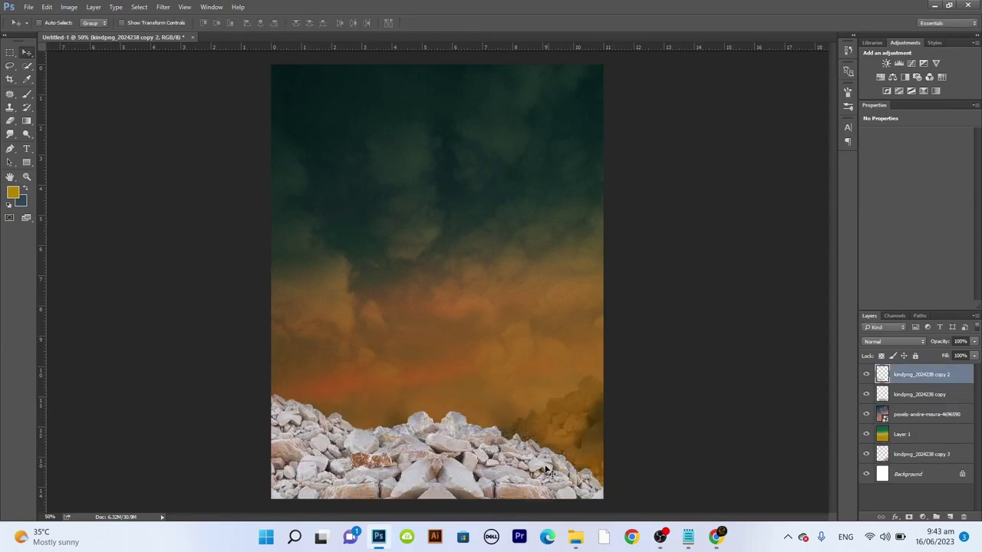
Step: Darken the right-hand rocks with a clipped Curves layer, also adjusting the Red channel
left_click(900, 63)
key("ctrl+alt+g")
left_click_drag(965, 159, 967, 203)
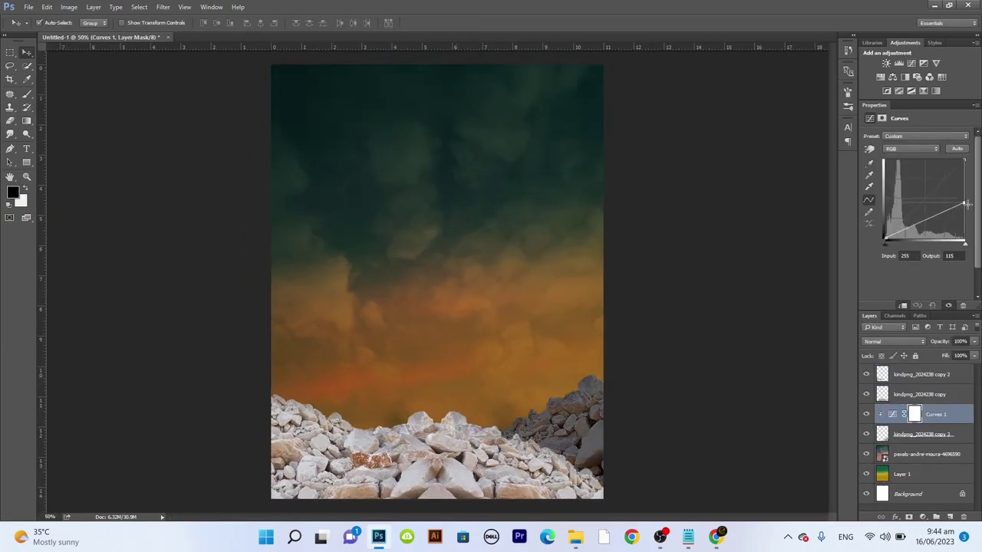
left_click(911, 148)
left_click(905, 160)
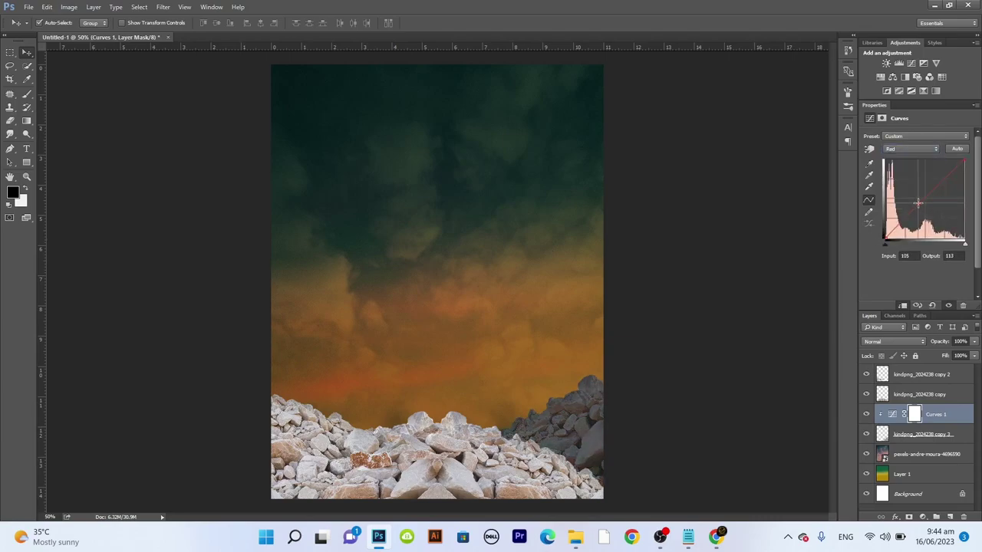
left_click(890, 163)
Step: Darken the left rocks (kindpng_2024238 copy 2) with another clipped Curves layer and Red channel
left_click(921, 375)
left_click(900, 63)
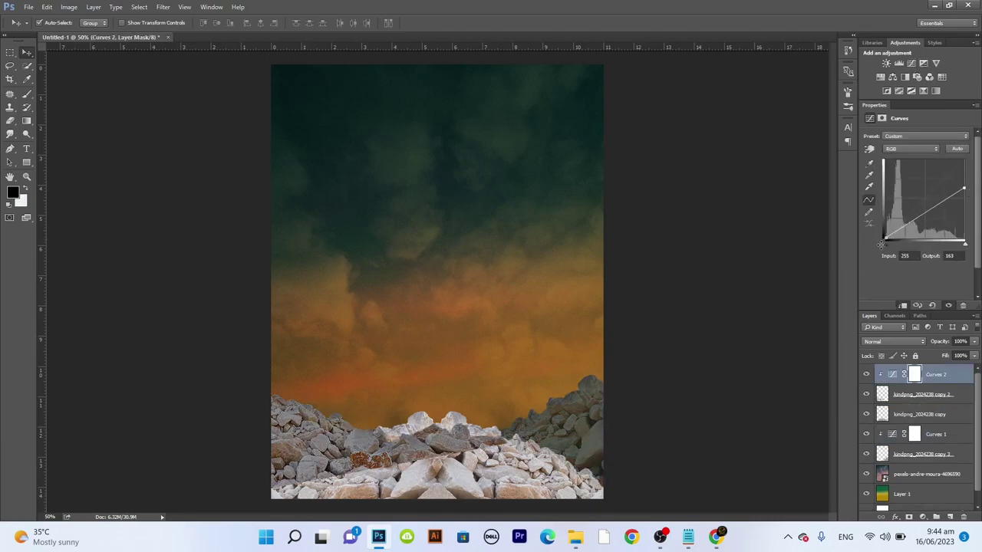
key("ctrl+alt+g")
left_click_drag(964, 160, 964, 188)
left_click_drag(917, 207, 916, 225)
left_click(911, 148)
left_click(906, 161)
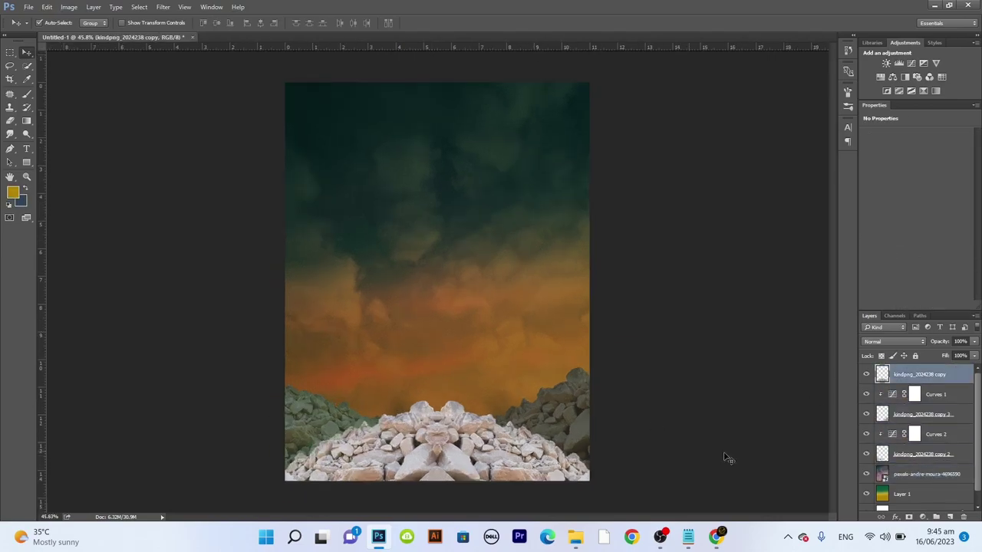
Step: Darken the central rocks with a clipped Curves layer and drop the colour fill to 42% opacity
left_click(899, 62)
key("ctrl+alt+g")
left_click_drag(965, 160, 964, 209)
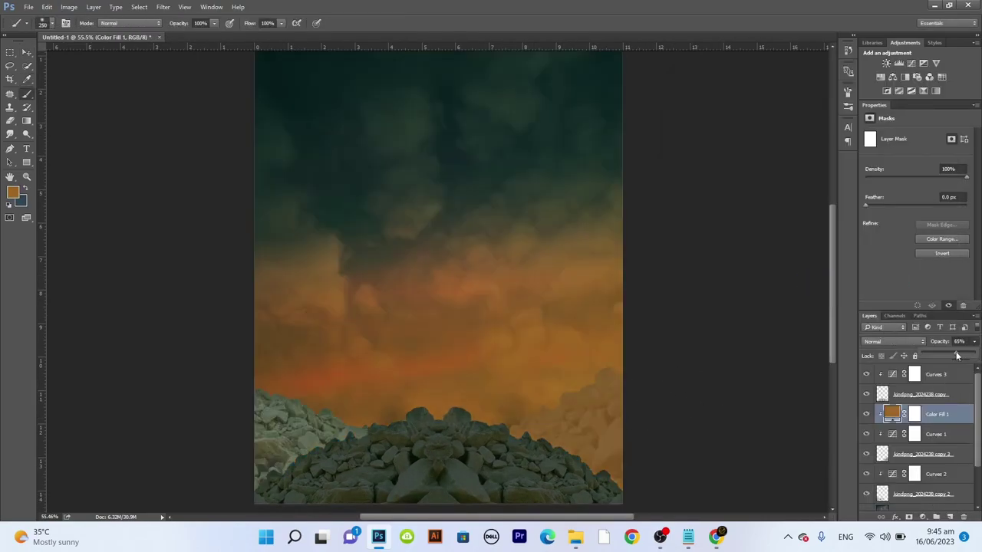
left_click_drag(957, 356, 926, 386)
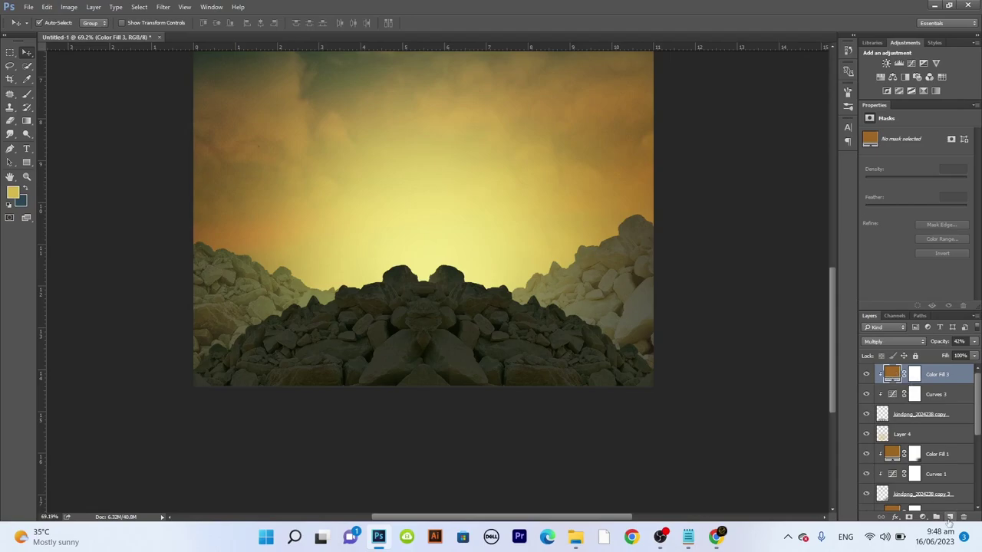
Step: Add a layer clipped to the colour fill that tints the rocks tan, limited to brighter tones
left_click(950, 517)
right_click(921, 374)
left_click(833, 279)
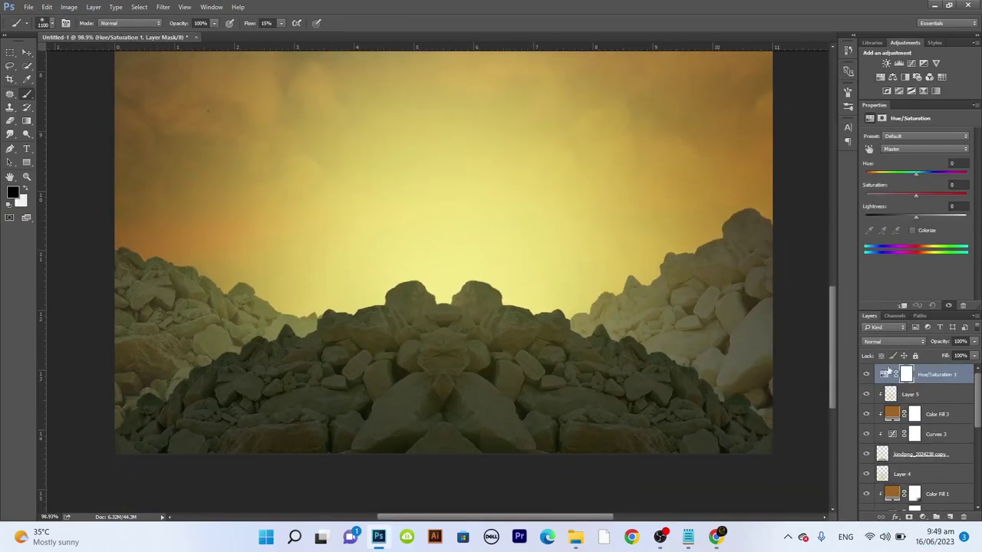
left_click_drag(915, 173, 886, 185)
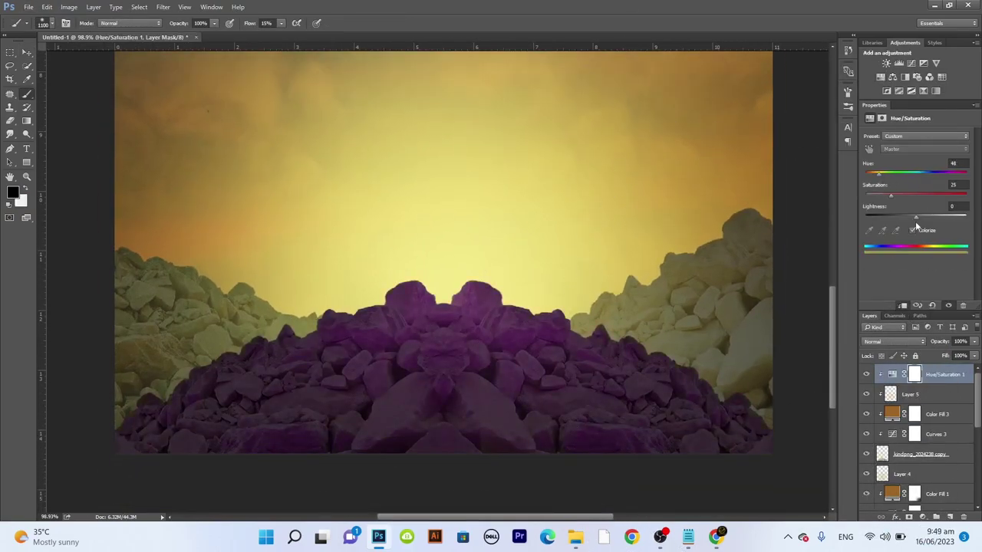
left_click_drag(915, 218, 924, 218)
left_click_drag(879, 173, 878, 178)
double_click(972, 373)
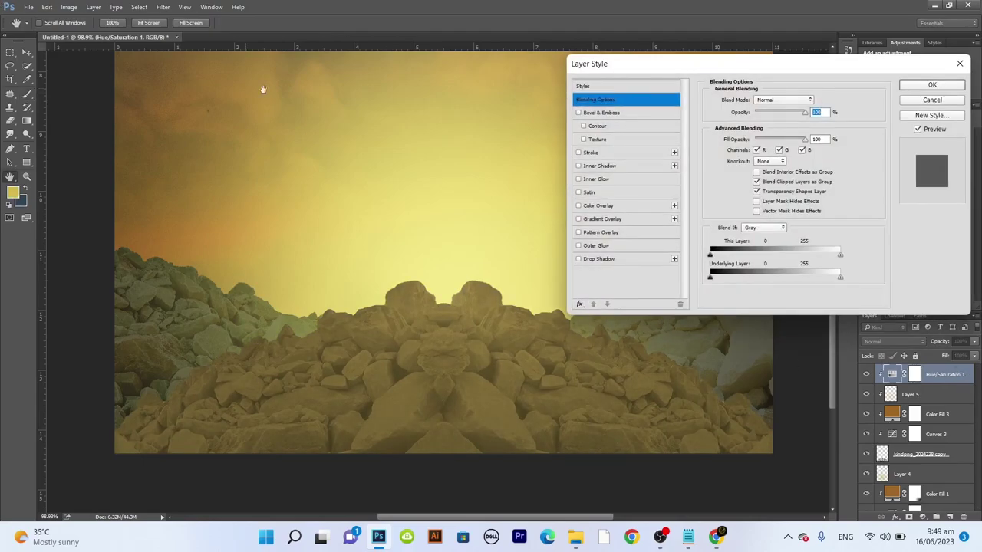
left_click_drag(711, 277, 755, 282)
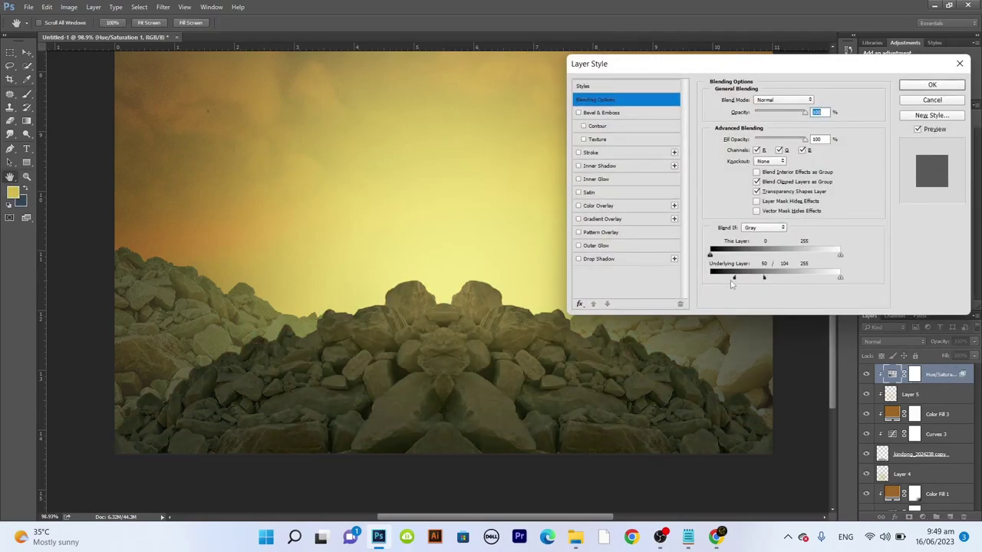
Step: Reveal warmer tone on the rock edge, then lower the Curves 2 highlights to darken the rocks
scroll(437, 297, "up", 3)
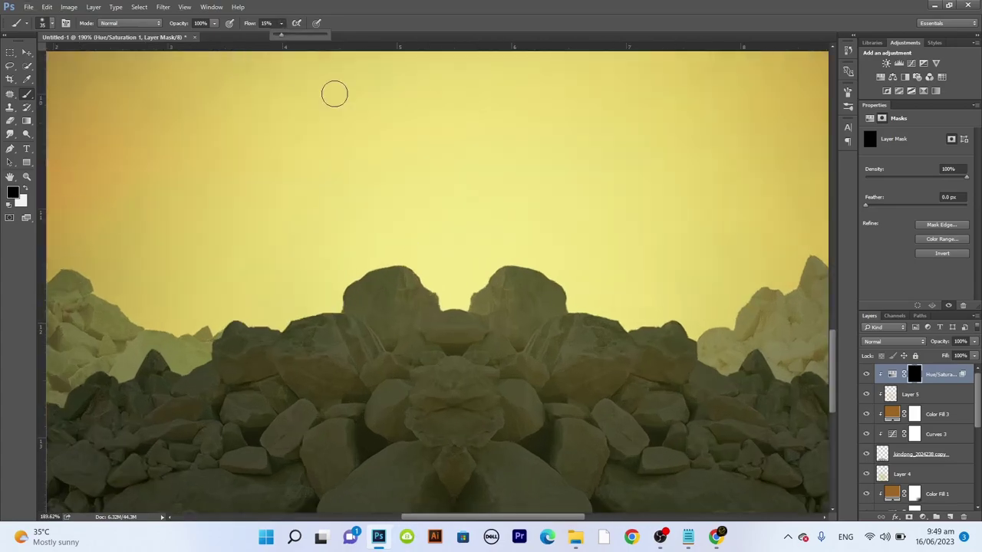
scroll(431, 274, "up", 2)
scroll(547, 291, "up", 1)
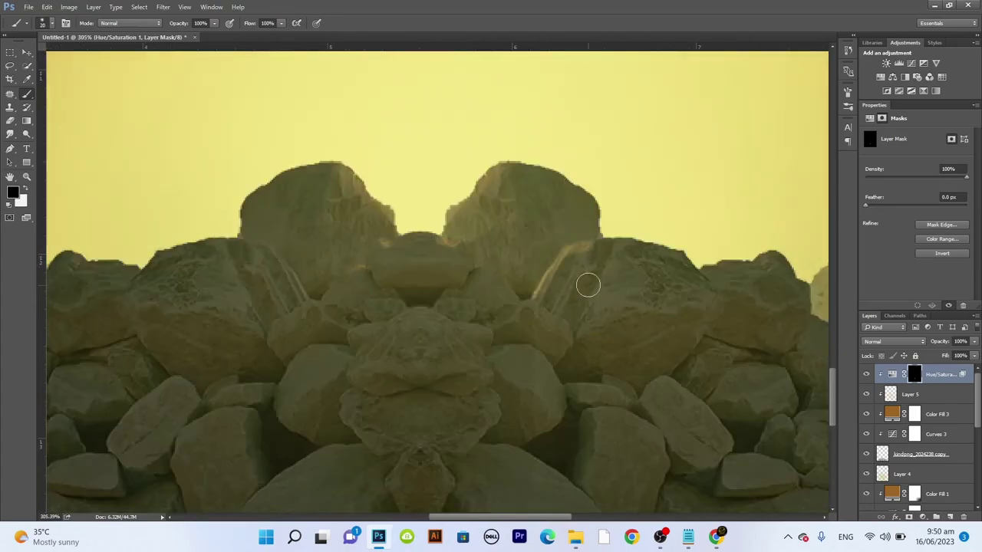
scroll(588, 285, "down", 1)
scroll(537, 274, "up", 2)
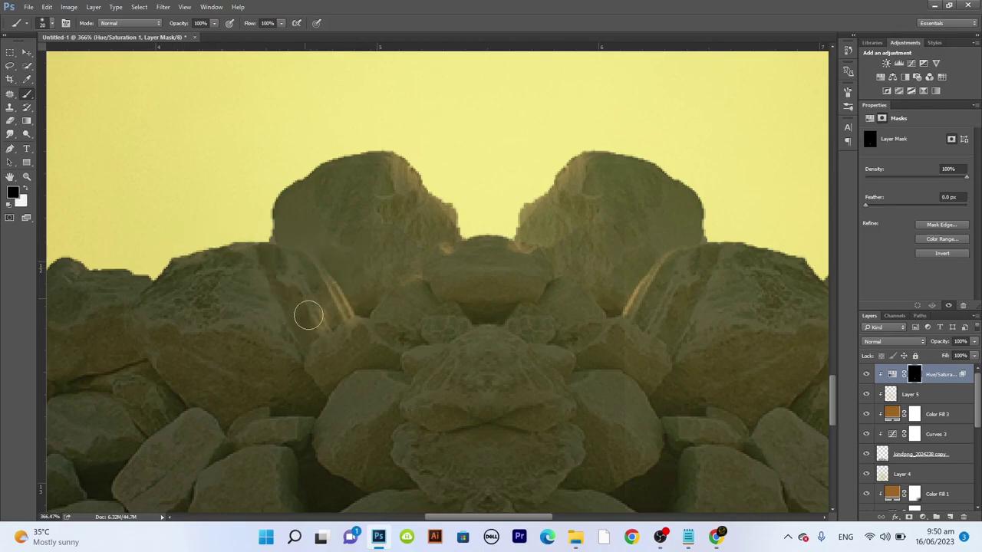
scroll(308, 315, "left", 2)
scroll(185, 158, "left", 5)
scroll(158, 221, "left", 5)
scroll(425, 204, "left", 5)
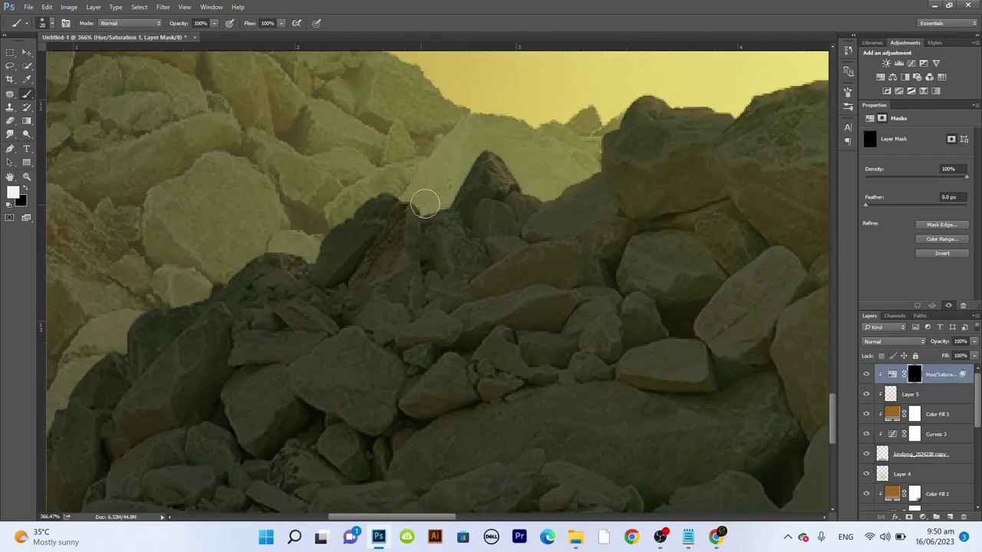
left_click_drag(519, 217, 488, 292)
scroll(467, 284, "down", 2)
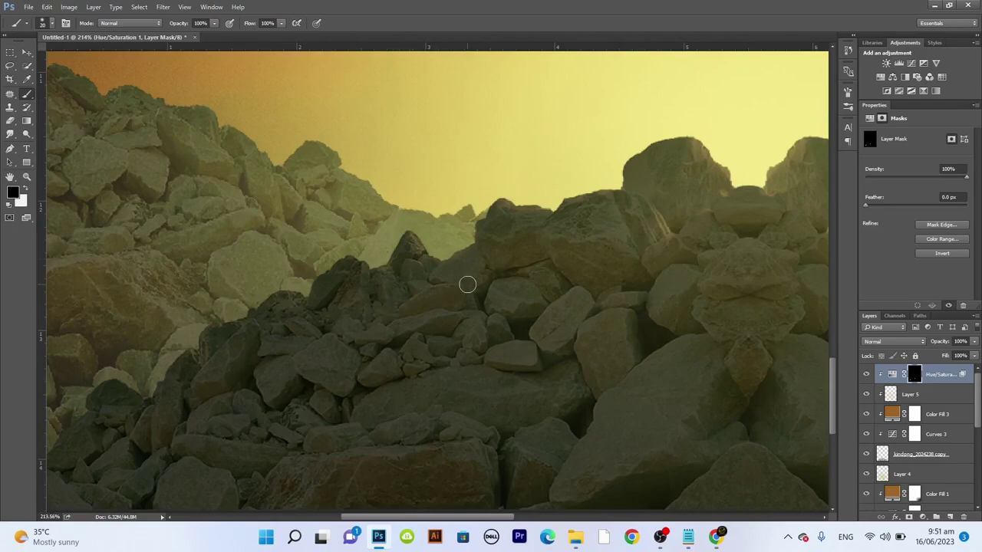
scroll(477, 245, "right", 3)
key("x")
scroll(566, 263, "down", 1)
scroll(567, 263, "right", 2)
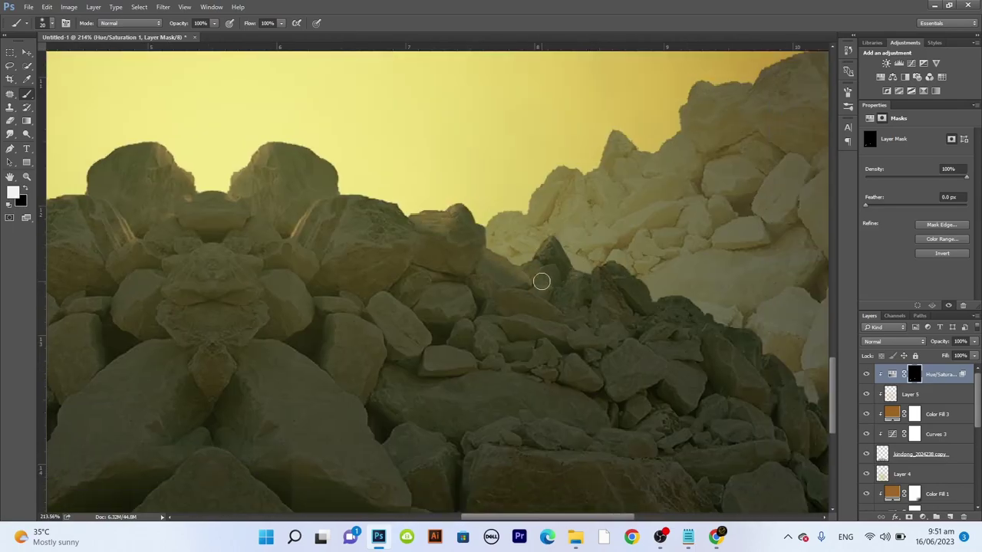
scroll(704, 329, "left", 1)
scroll(308, 199, "left", 3)
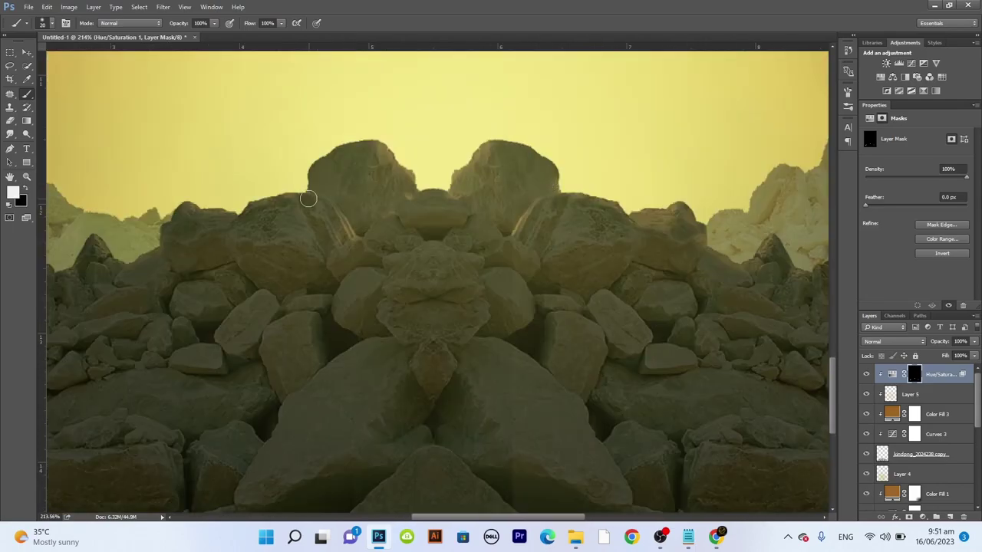
scroll(467, 178, "down", 5)
key("x")
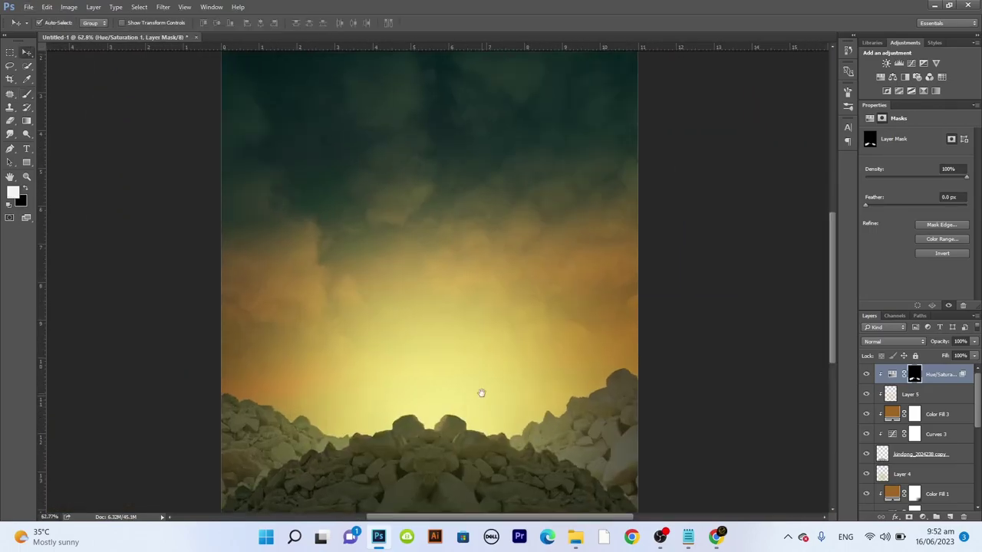
left_click(910, 421)
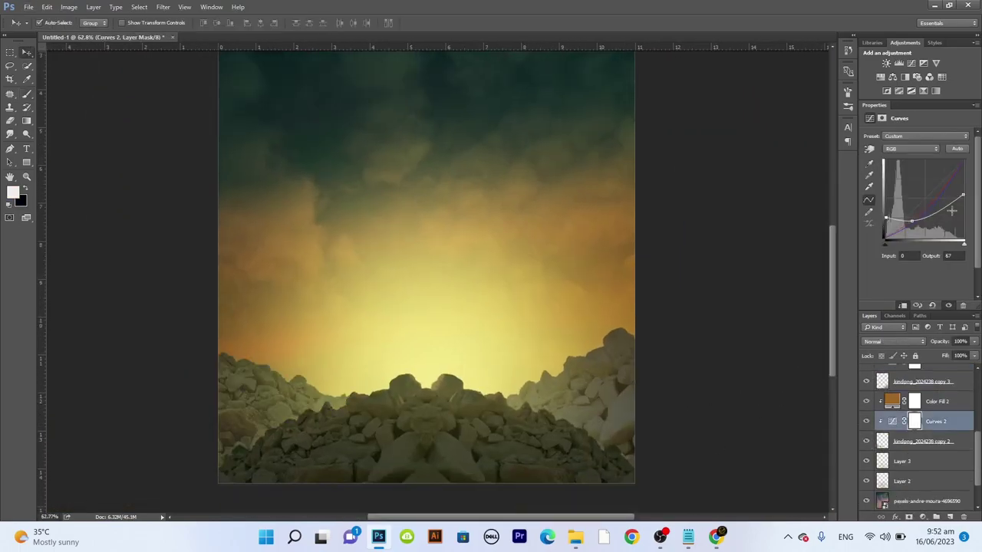
left_click_drag(964, 195, 965, 214)
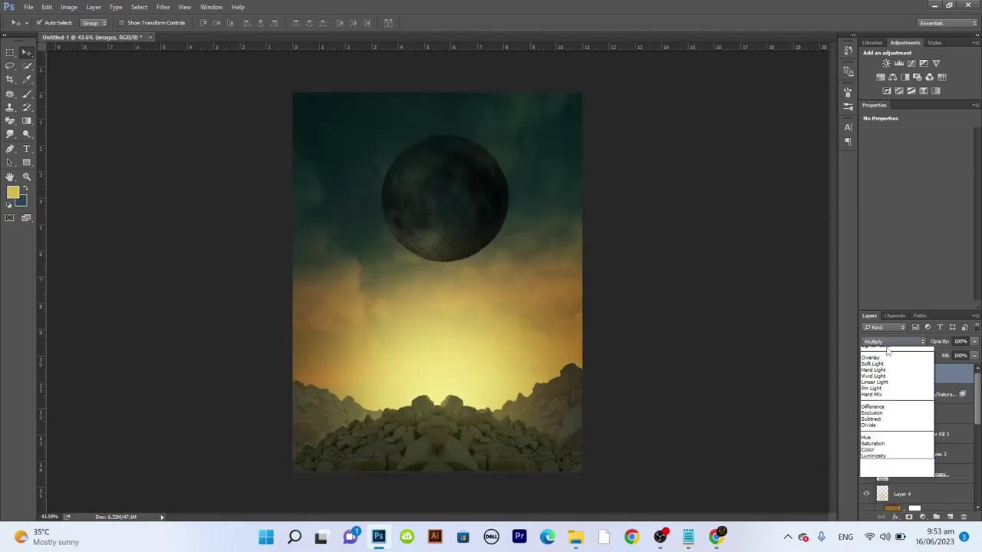
Step: Darken the moon's Curves highlights, adjust its blue channel, and add a clipped colour fill
mouse_move(966, 160)
left_mouse_down()
mouse_move(964, 208)
mouse_move(918, 220)
left_mouse_up()
left_click(890, 176)
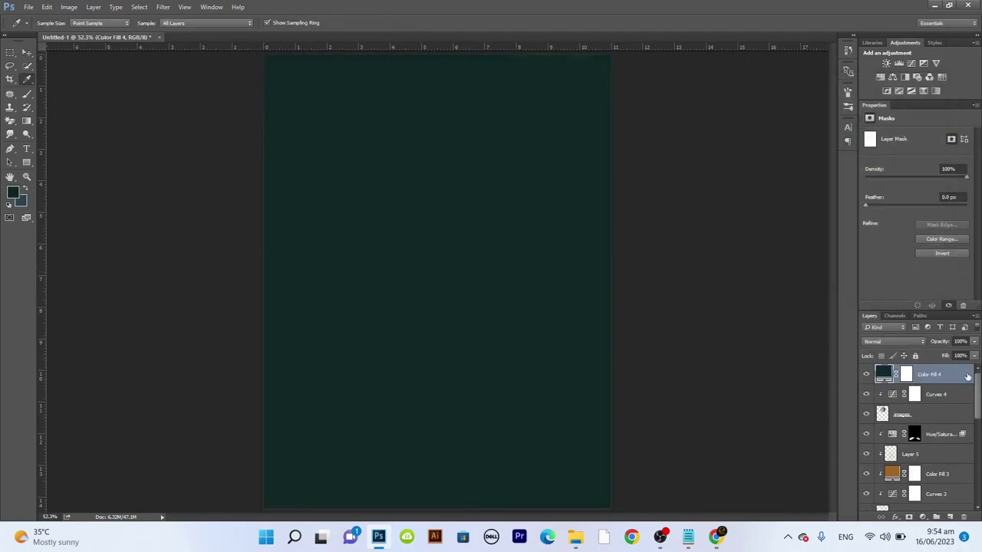
left_click(900, 342)
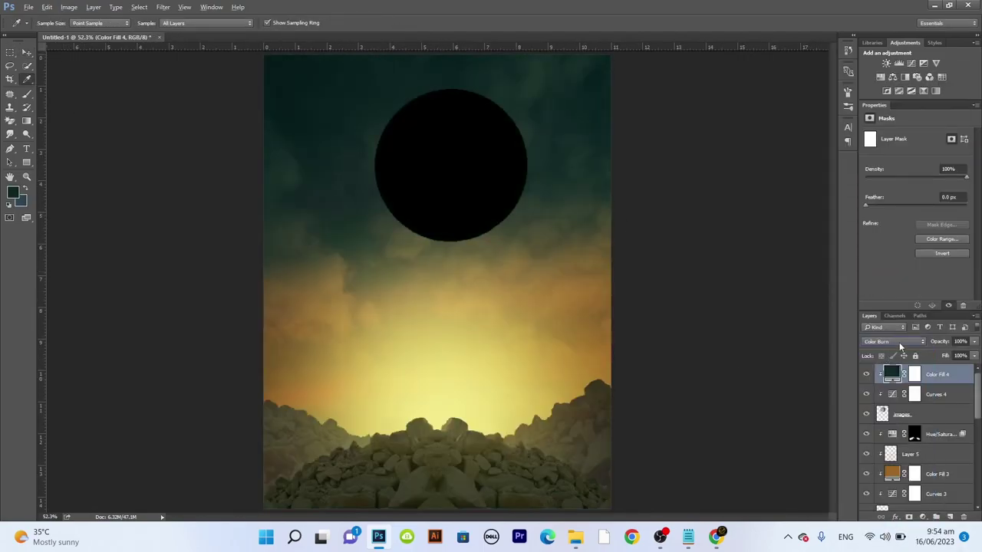
scroll(899, 342, "down", 3)
scroll(900, 342, "down", 9)
scroll(901, 339, "down", 2)
scroll(898, 336, "down", 2)
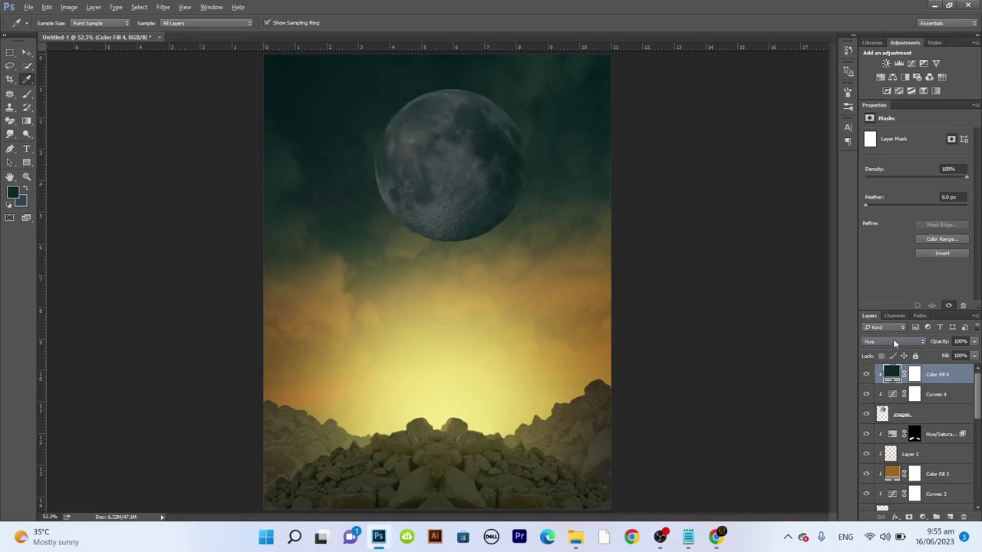
Step: Add a golden colorized Hue/Saturation on the moon, masked to painted areas and brighter tones
left_click(892, 77)
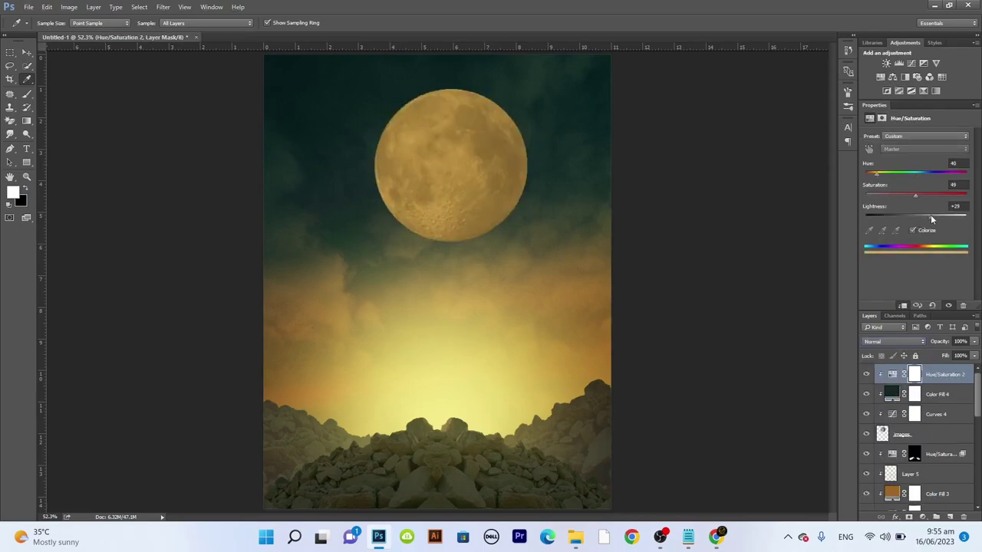
left_click(915, 374)
key("ctrl+i")
key("b")
mouse_move(390, 285)
left_mouse_down()
mouse_move(601, 228)
mouse_move(361, 255)
left_mouse_up()
double_click(955, 374)
left_click_drag(713, 278, 748, 281)
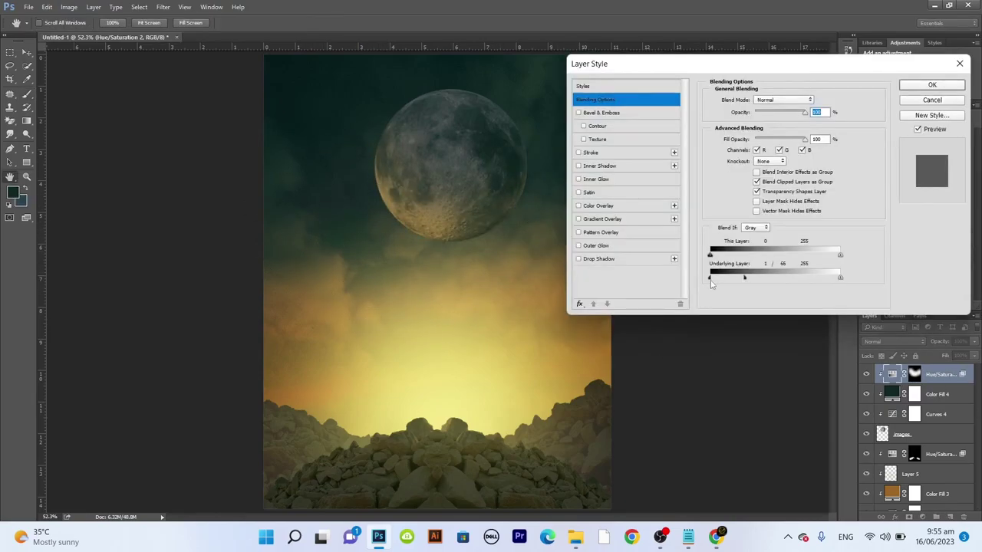
key("Return")
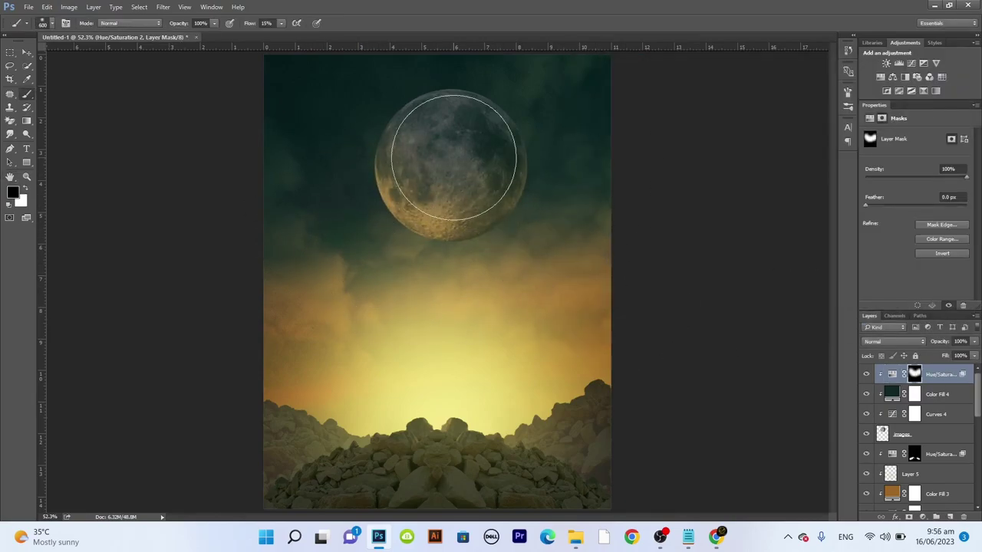
Step: Raise the Curves 4 curve to brighten the moon slightly
scroll(454, 156, "down", 2)
key("v")
left_click(936, 415)
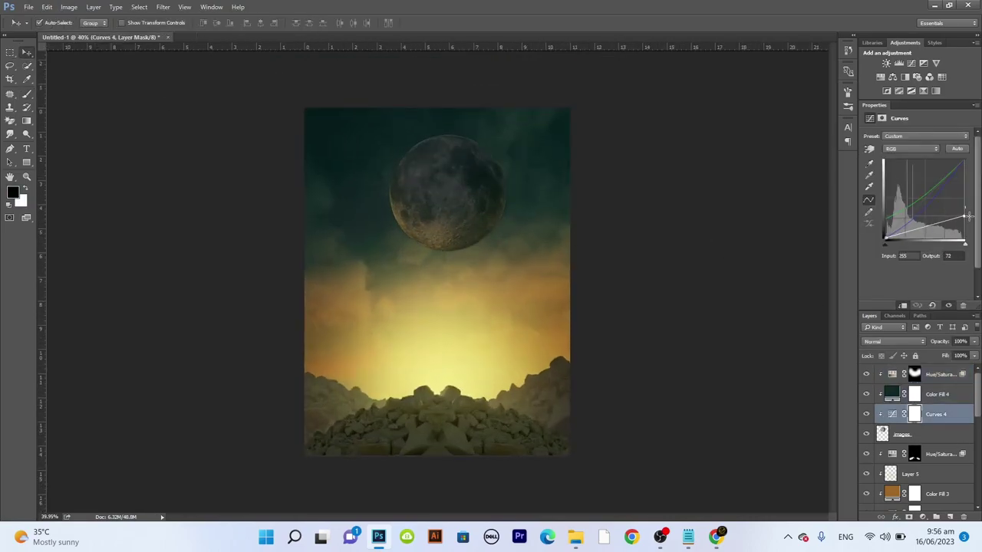
left_click_drag(968, 217, 965, 184)
Step: Set the moon's colour fill to Color blend mode with a dark teal sampled from the sky
double_click(891, 394)
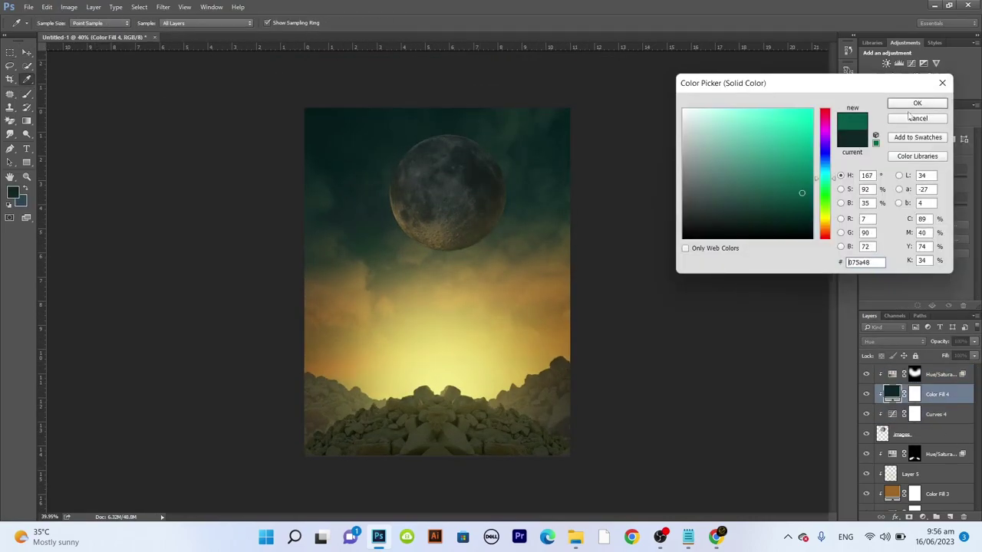
left_click(917, 102)
left_click(894, 341)
left_click(890, 537)
double_click(891, 395)
left_click(333, 140)
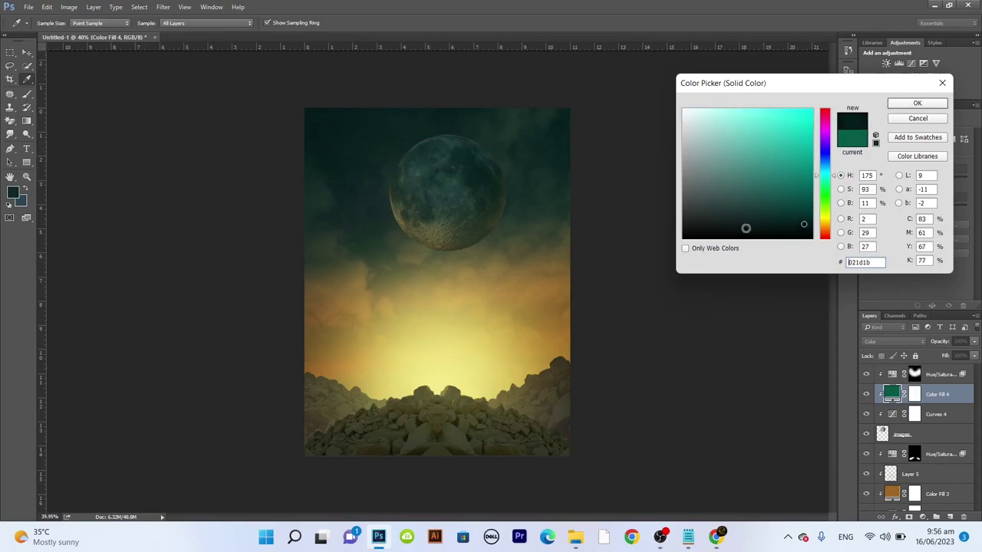
left_click(917, 103)
left_click(901, 434)
left_click(940, 373, "shift")
Step: Resize the moon with its adjustments, brighten its tint, and lower it toward the clouds
key("ctrl+t")
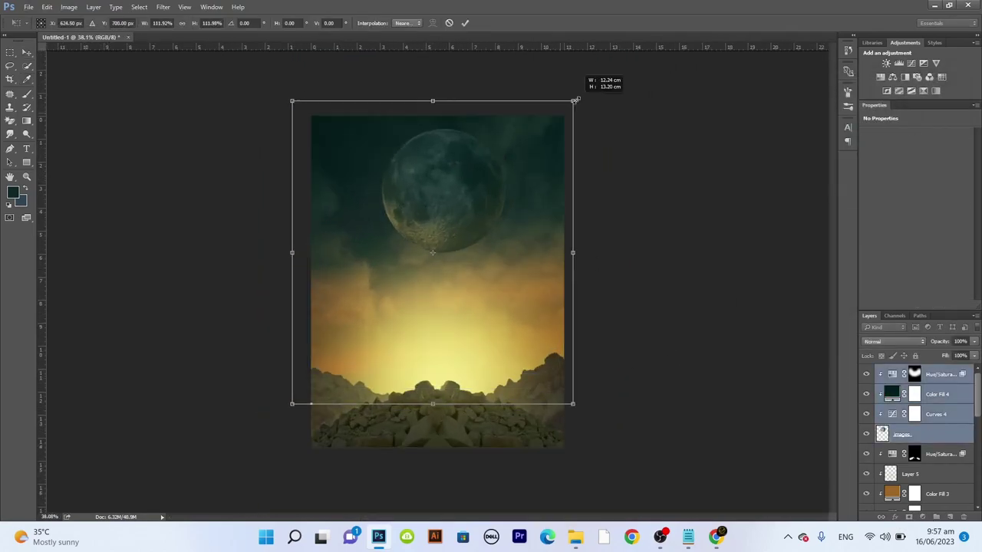
key("Escape")
left_click(915, 373)
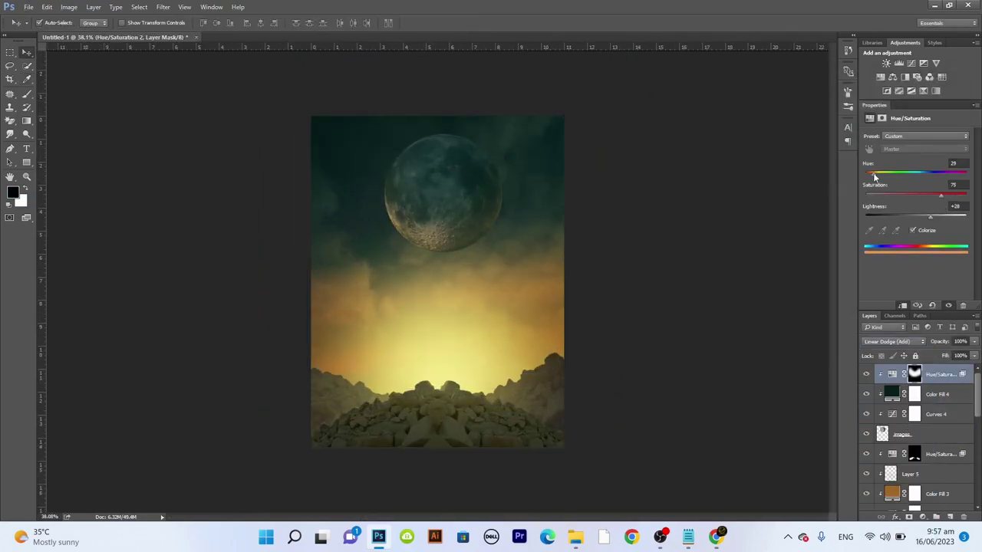
left_click_drag(924, 220, 934, 218)
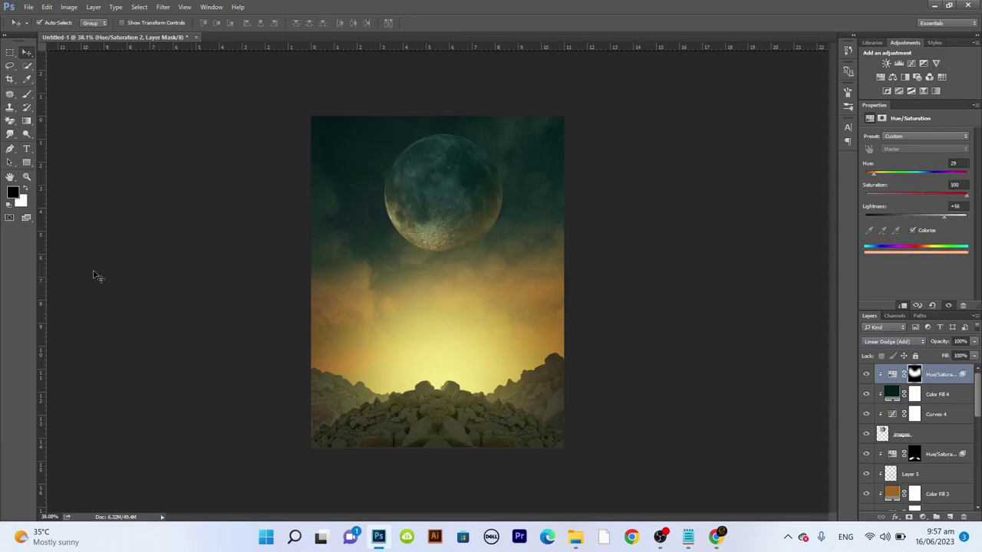
left_click(453, 384)
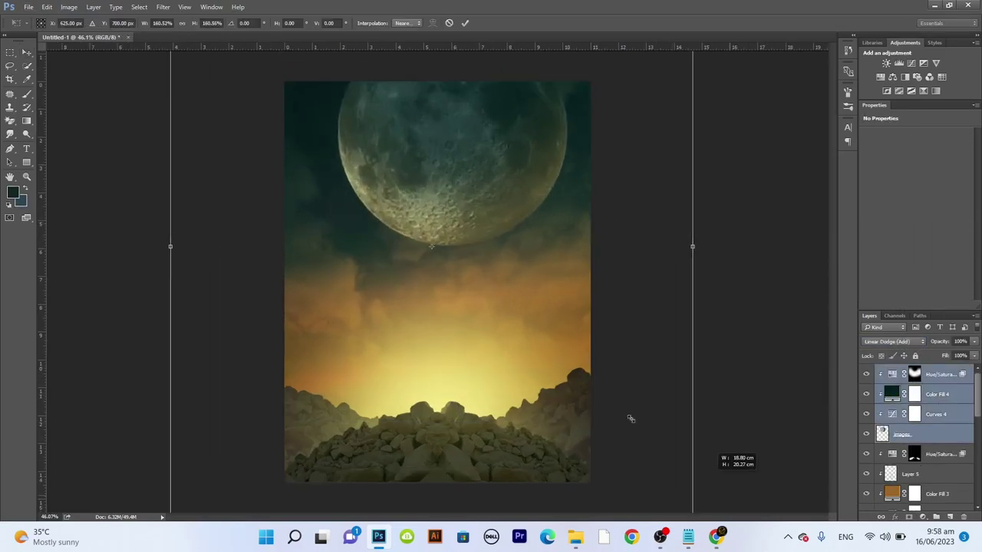
left_click_drag(464, 180, 462, 241)
Step: Mask out the moon's top, set Hue/Saturation lightness to +20, and add an empty layer beneath
key("b")
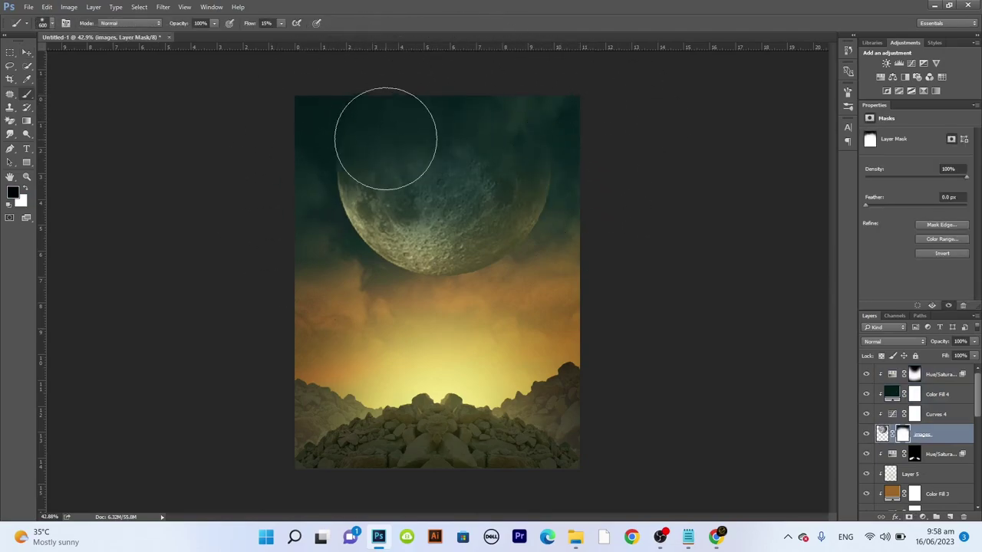
left_click_drag(386, 138, 536, 129)
key("v")
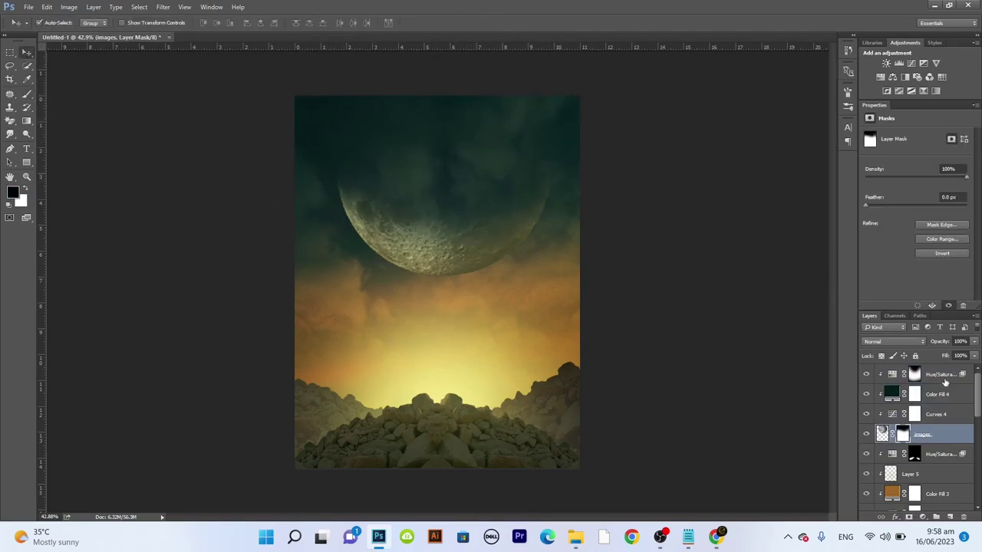
left_click(938, 373, "shift")
left_click(938, 374)
left_click_drag(944, 217, 927, 224)
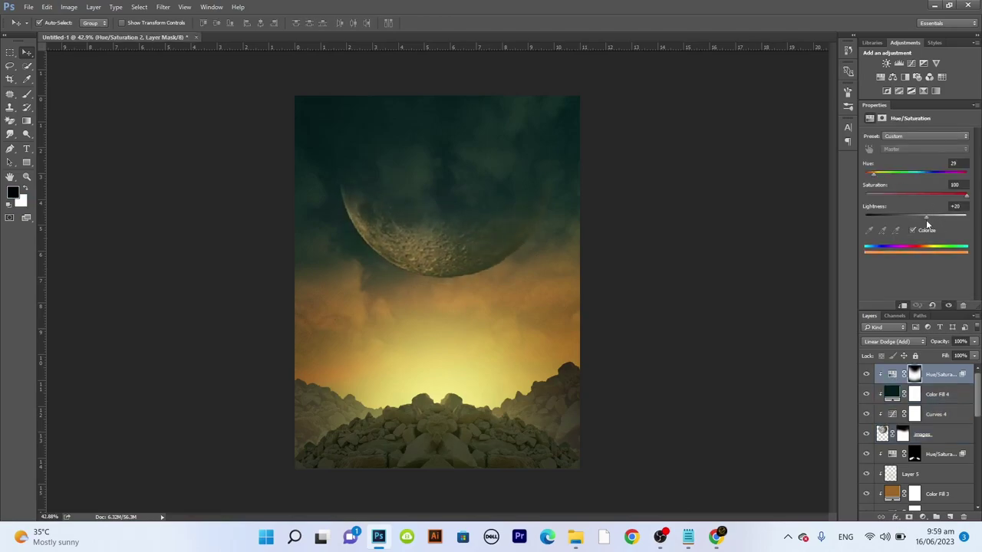
left_click(940, 454)
key("ctrl+shift+alt+n")
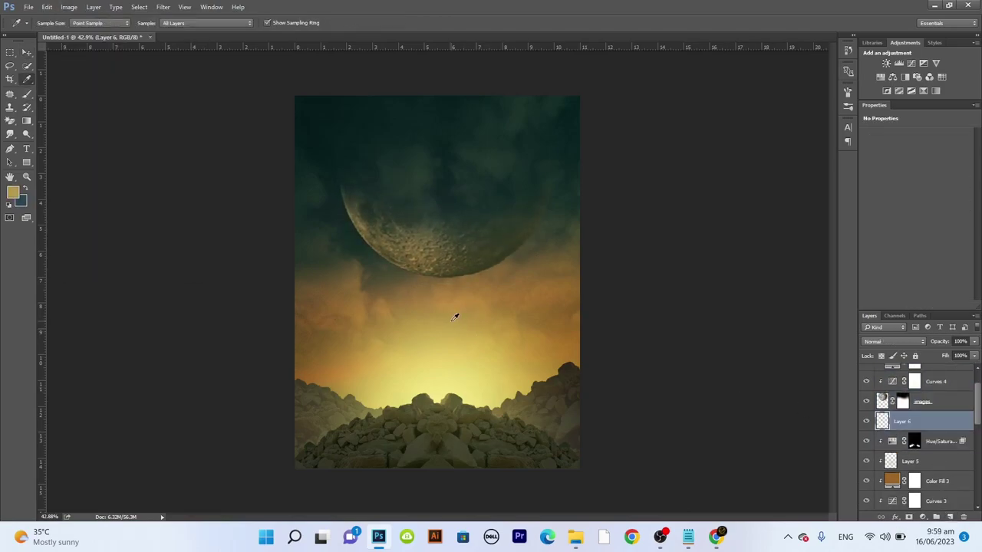
Step: Set Layer 6 to Linear Dodge (Add) and undo the glow stroke along the moon
key("b")
key("shift+alt+a")
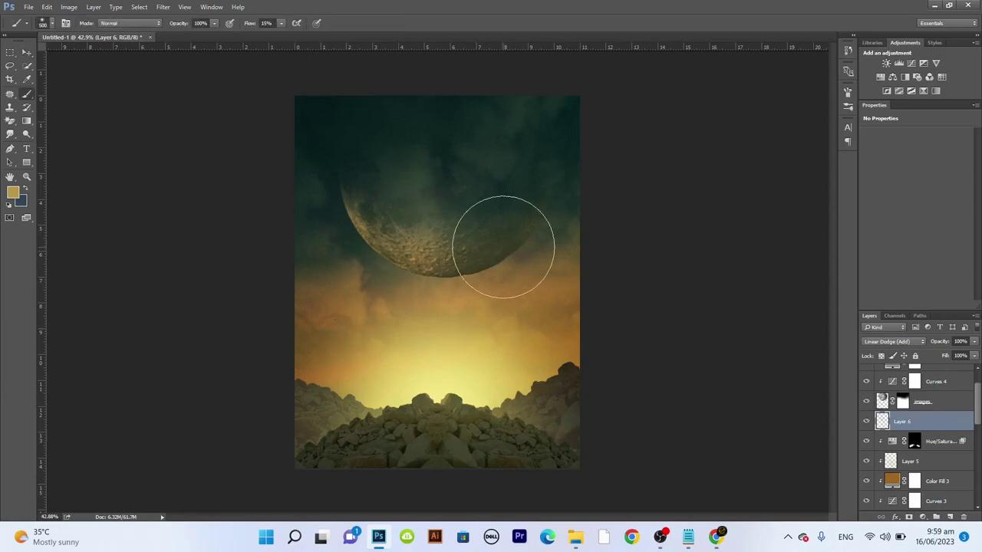
key("ctrl+z")
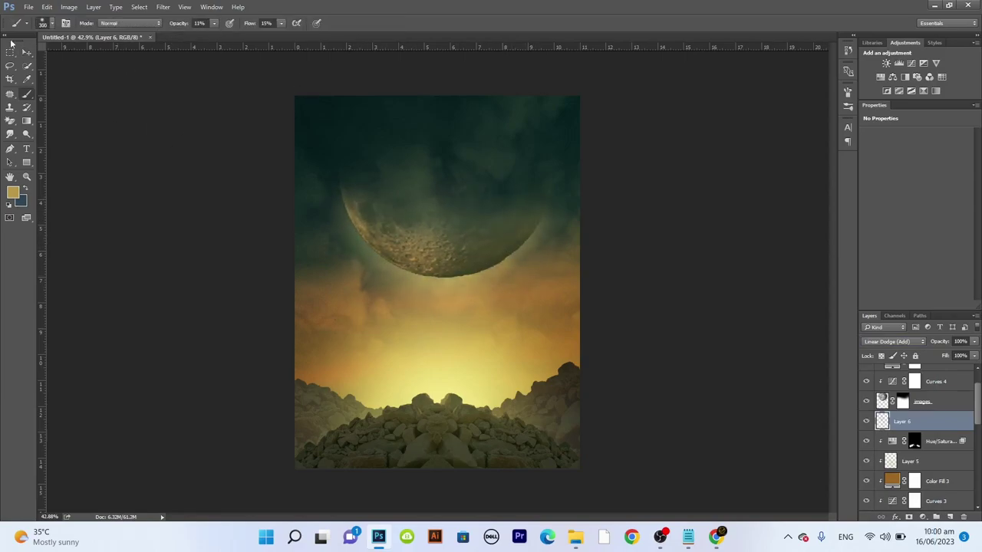
Step: Move the moon layers, including Layer 6, higher in the sky and shrink them slightly
key("v")
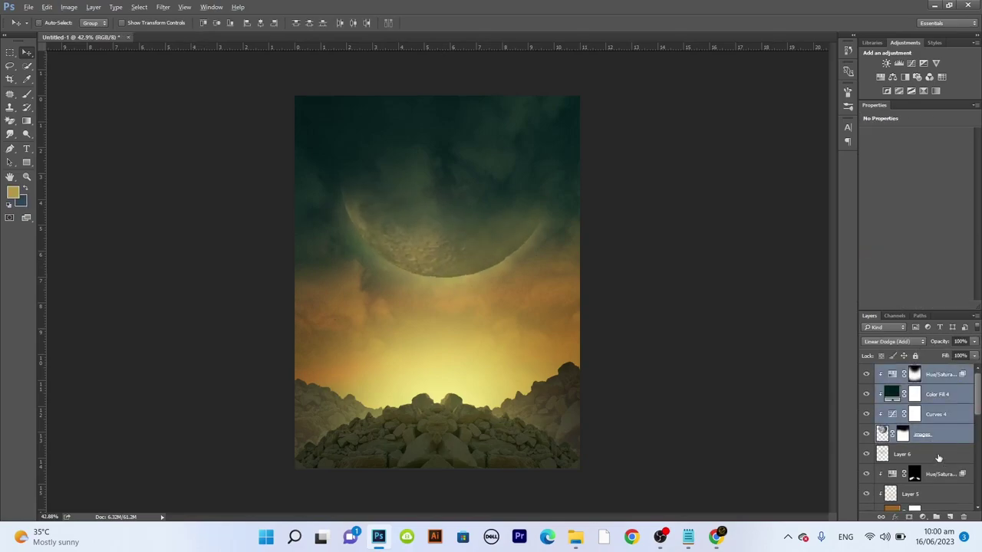
left_click(939, 458, "shift")
left_click_drag(461, 263, 465, 193)
key("ctrl+t")
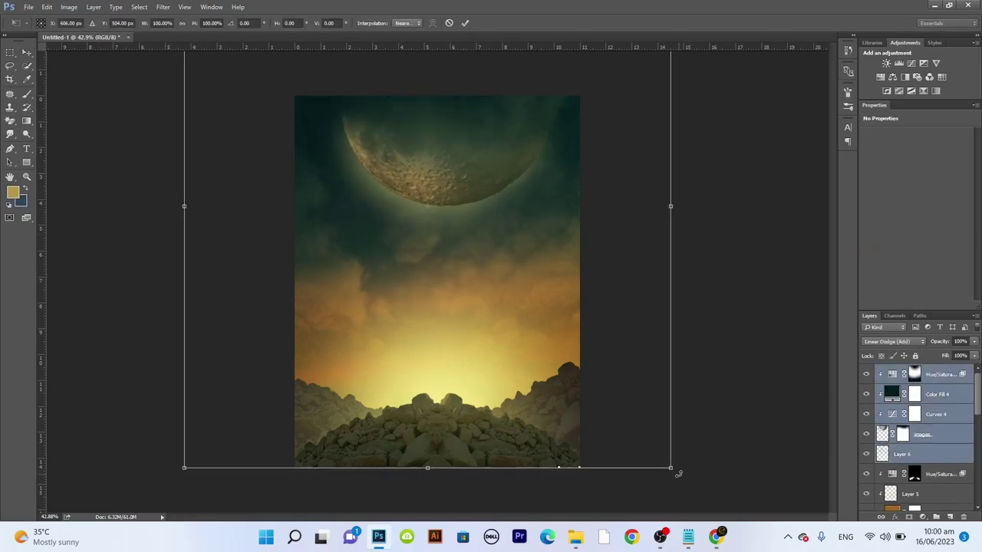
left_click_drag(679, 474, 509, 322)
key("Return")
Step: Select the moon image's mask for brush painting and sample a dark teal from the sky
left_click(902, 435)
key("b")
key("x")
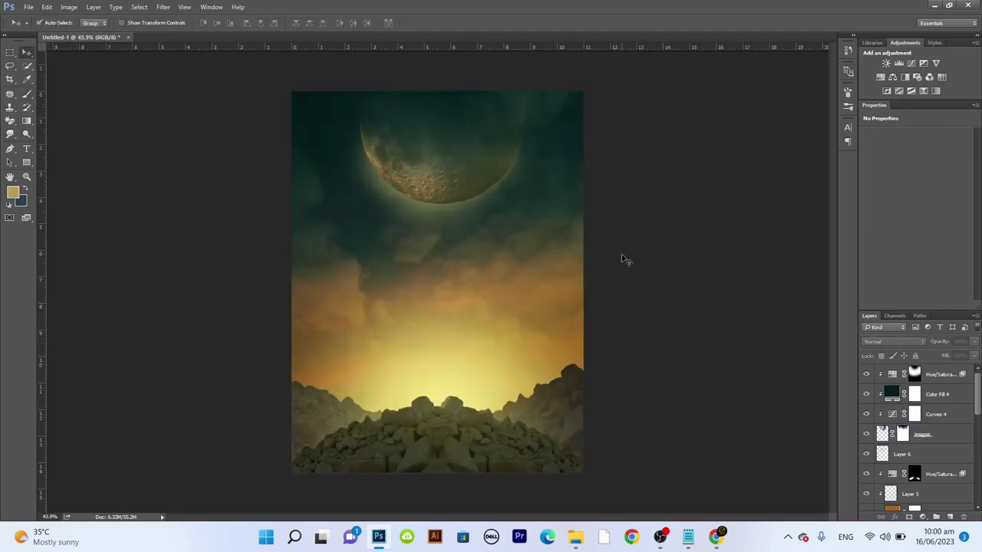
key("i")
left_click(554, 156)
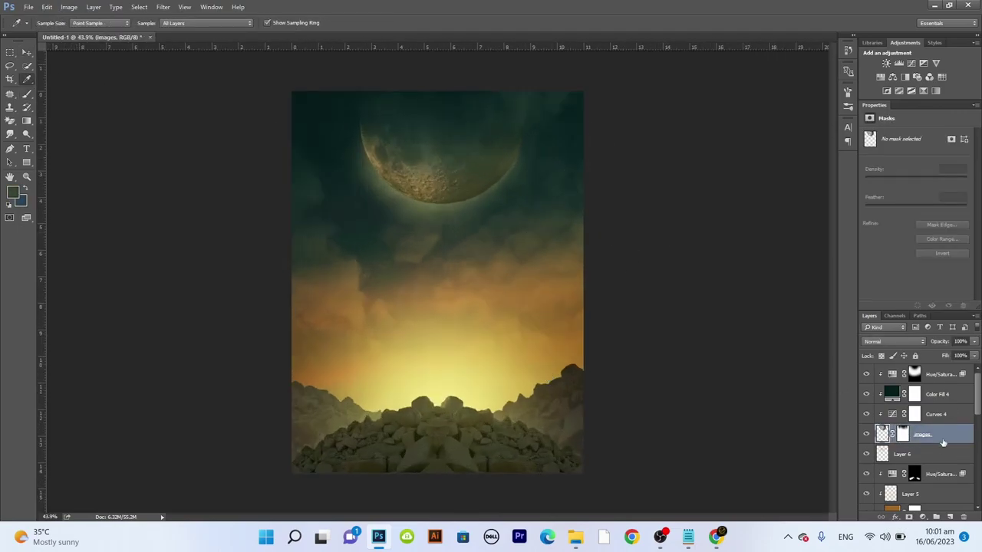
Step: Paint a cloud shape in the sky with a cloud-shaped brush tip
key("b")
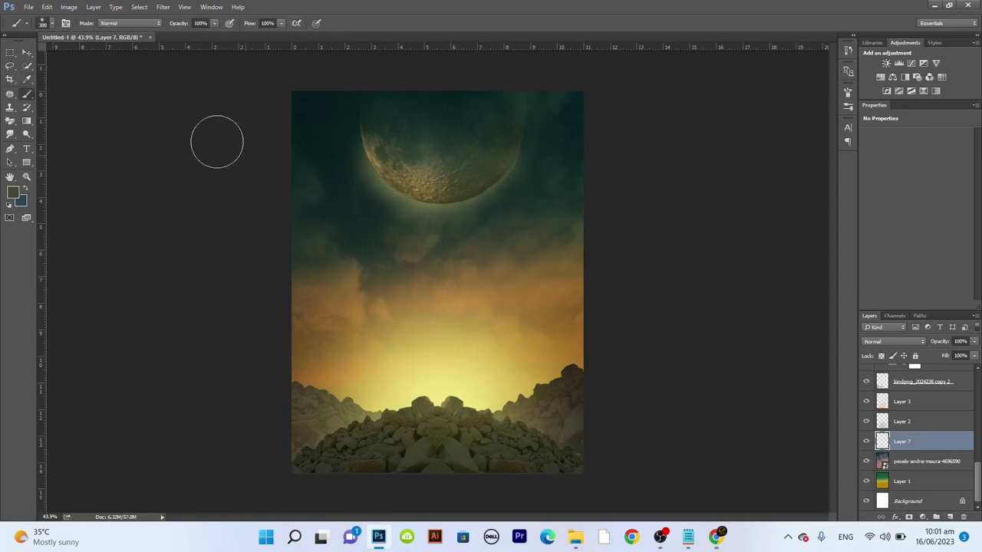
left_click(47, 23)
double_click(54, 361)
left_click(529, 269)
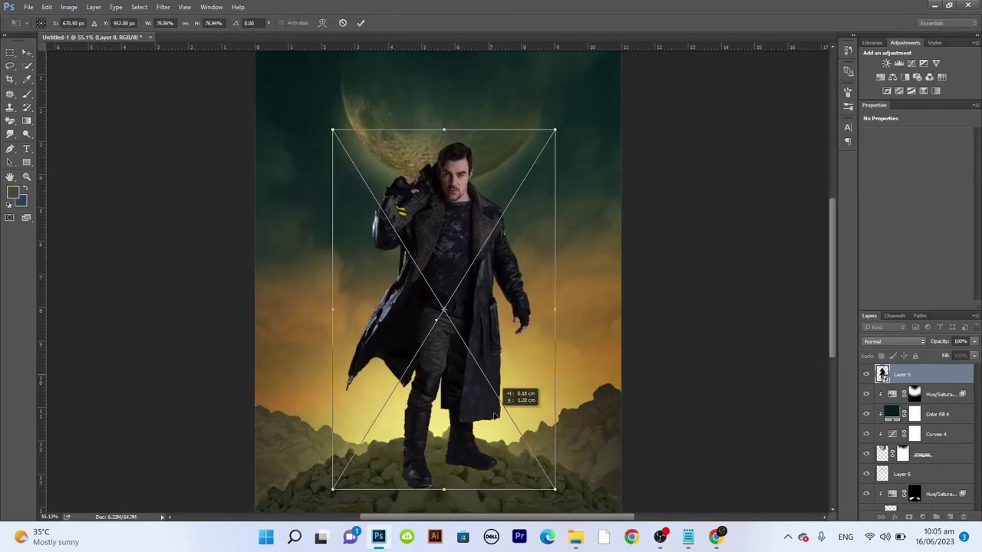
Step: Raise the man higher above the rock pile
left_click_drag(495, 414, 494, 380)
key("Return")
scroll(443, 319, "up", 3)
scroll(443, 319, "down", 4)
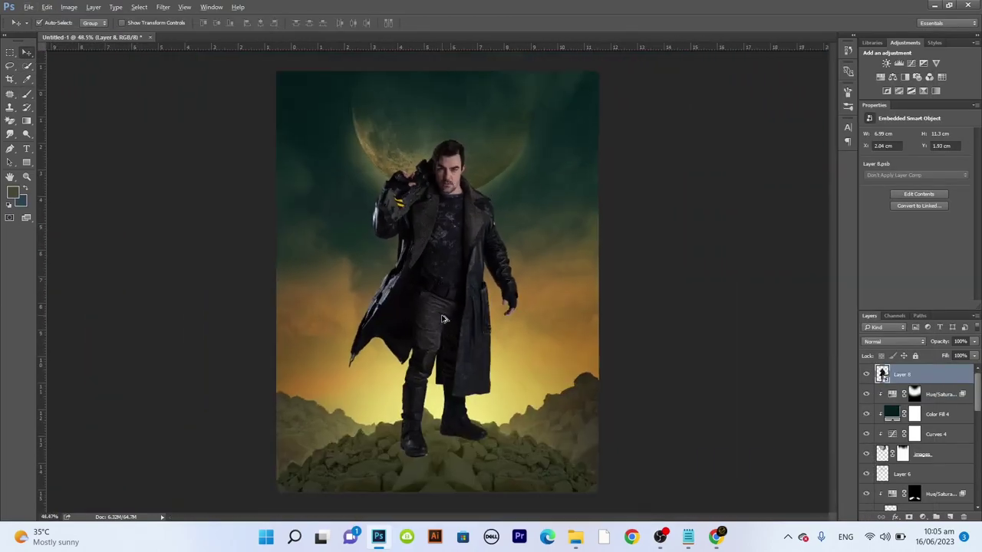
Step: Add a Curves adjustment above the man that lifts the green channel midtones
left_click(911, 63)
left_click(912, 148)
left_click(910, 172)
left_click(906, 211)
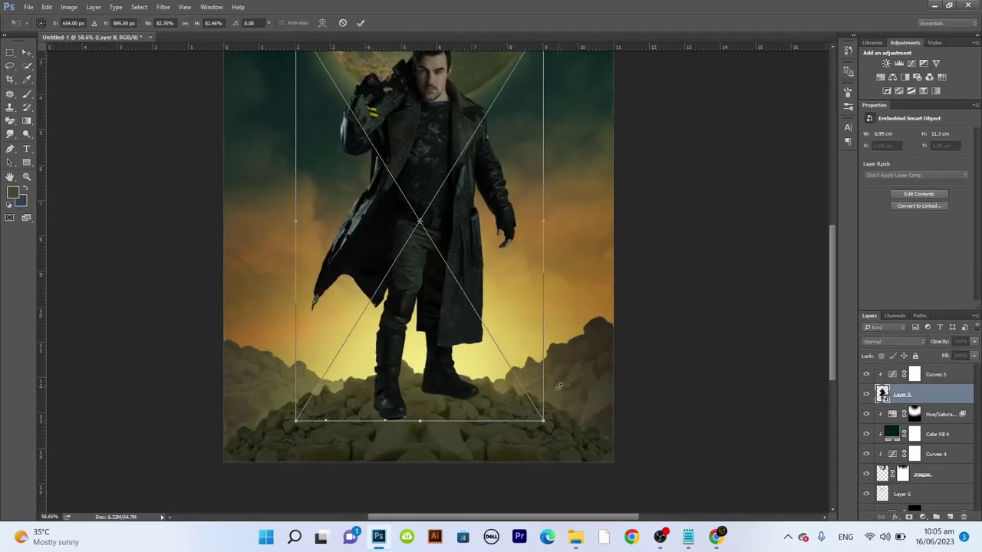
Step: Nudge the man slightly into his final position
left_click_drag(559, 386, 499, 296)
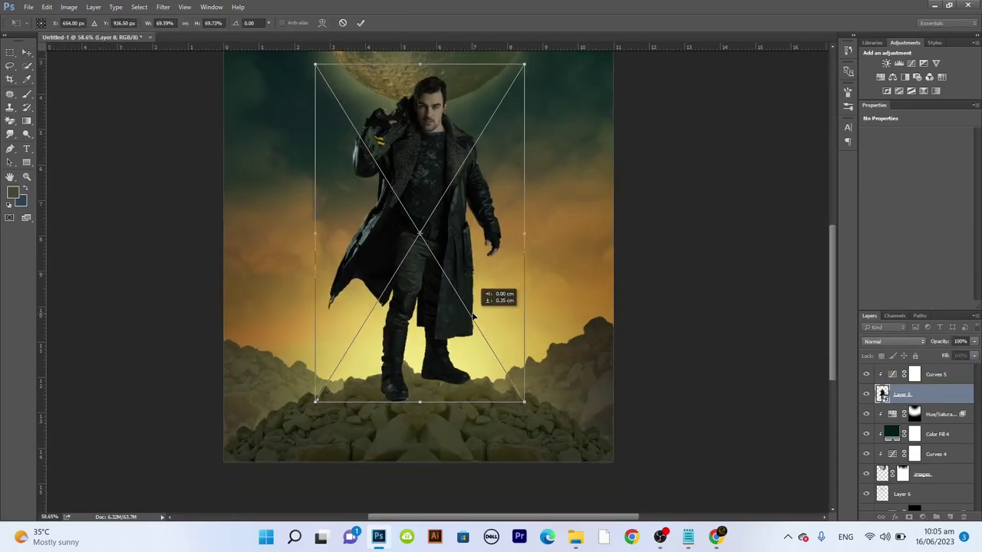
key("Return")
key("ctrl+0")
Step: Lift the man's shadows to +59 with the Camera Raw Filter
key("ctrl+shift+a")
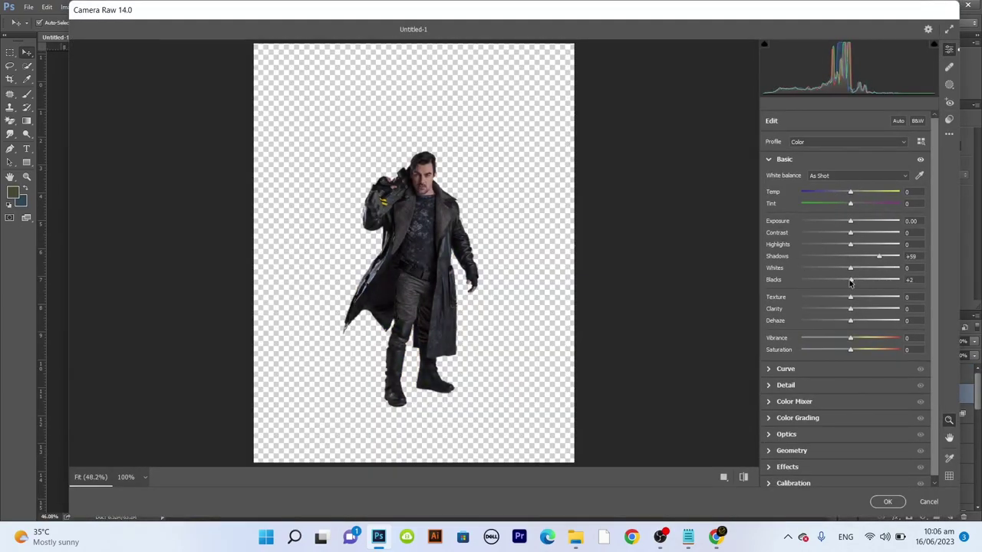
key("Return")
scroll(412, 336, "up", 5)
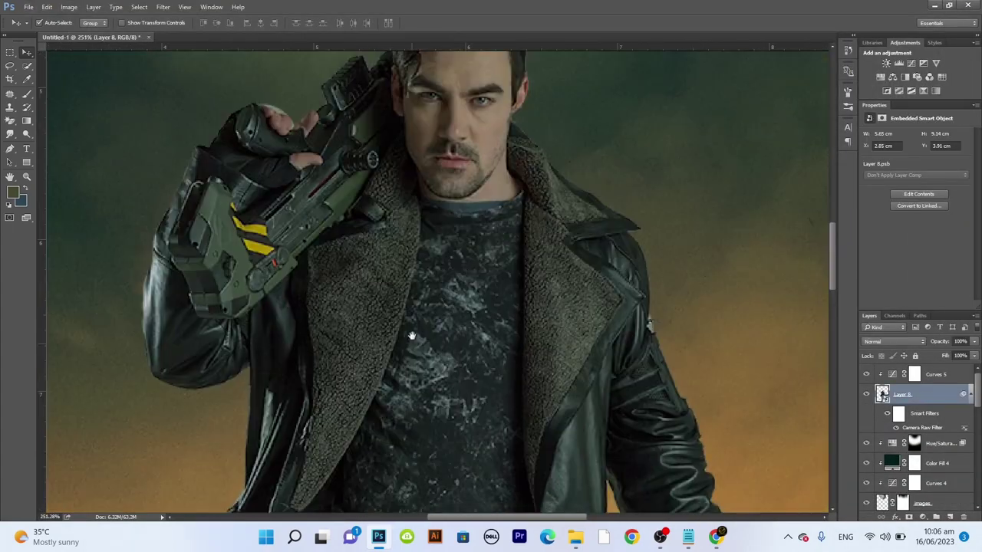
key("ctrl+0")
Step: Add a darkening Curves adjustment with an inverted mask, then a gray-filled new layer
left_click(919, 518)
left_click(877, 319)
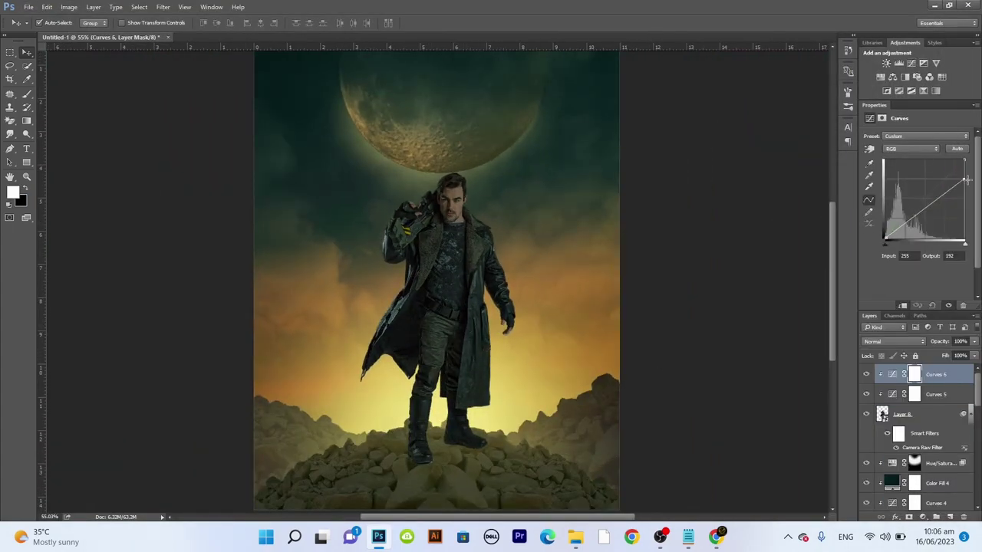
key("ctrl+i")
key("b")
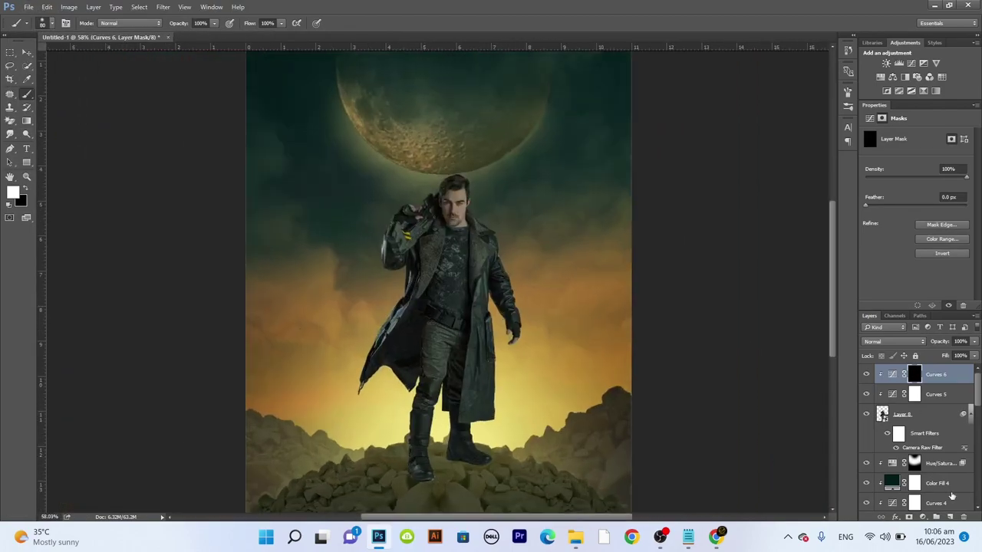
left_click(29, 7)
key("shift+F5")
Step: Clip the gray-filled Layer 9 to the man and set it to Overlay
key("Return")
right_click(921, 375)
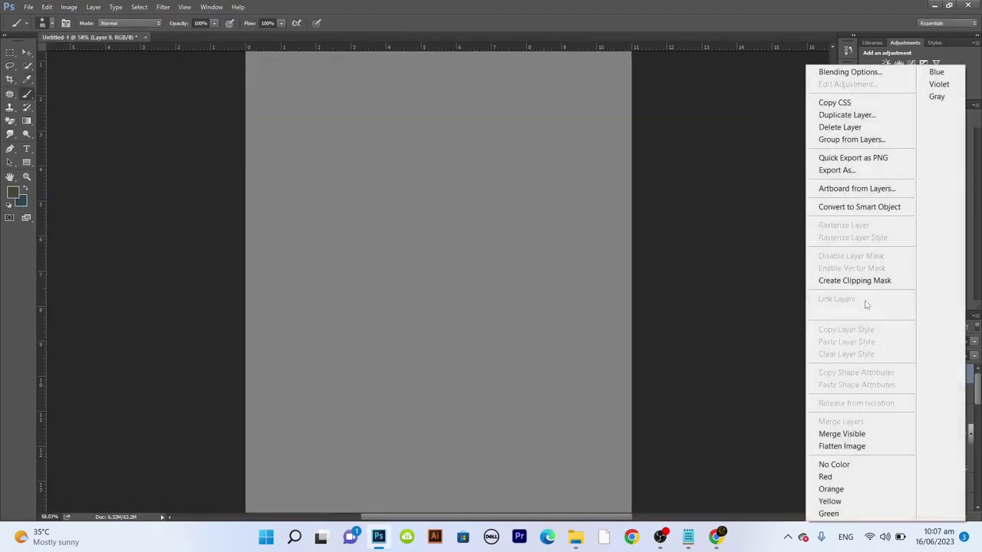
left_click(867, 281)
left_click(893, 341)
left_click(875, 443)
Step: Dodge the man's coat, face and chest to lighten them
key("o")
scroll(429, 256, "up", 2)
scroll(430, 256, "up", 2)
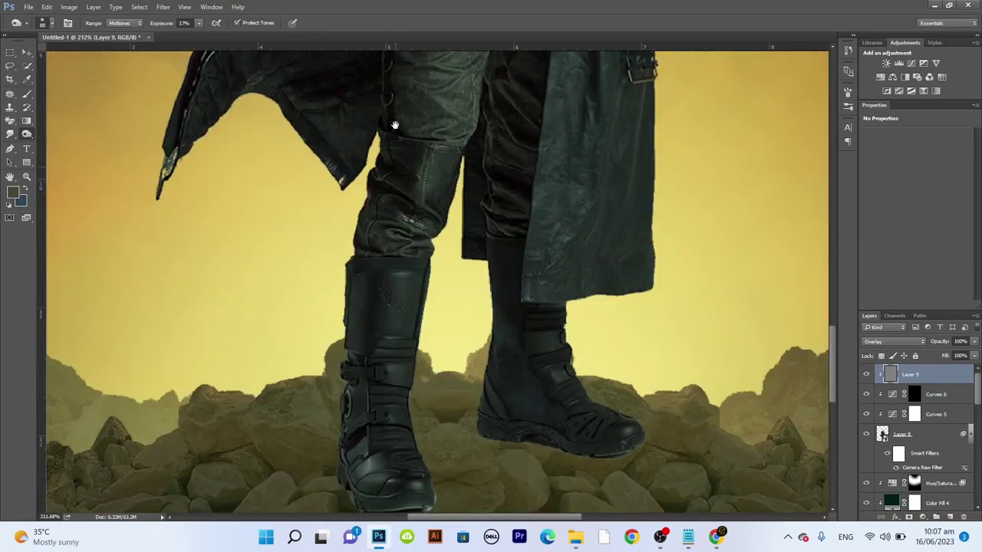
scroll(406, 392, "up", 2)
scroll(406, 391, "up", 5)
scroll(429, 231, "down", 5)
scroll(430, 230, "up", 5)
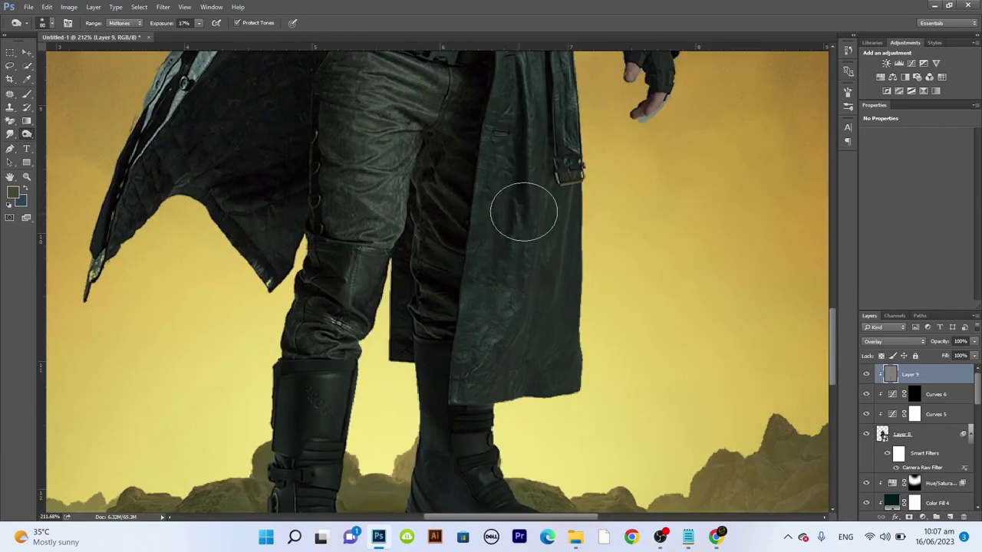
scroll(426, 289, "left", 3)
scroll(426, 289, "up", 5)
scroll(417, 175, "right", 3)
scroll(485, 382, "up", 3)
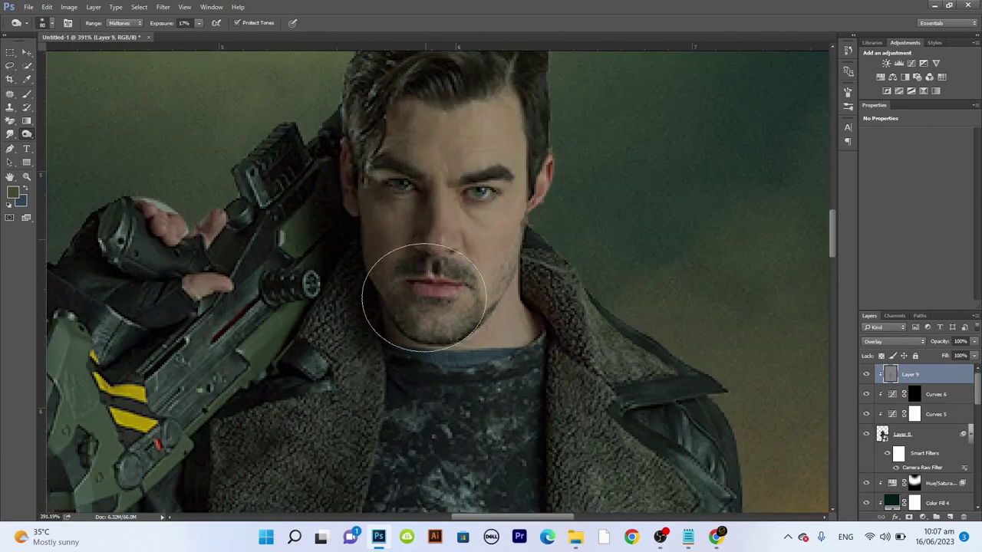
scroll(416, 296, "down", 5)
scroll(581, 230, "right", 3)
scroll(636, 220, "left", 3)
scroll(340, 290, "down", 2)
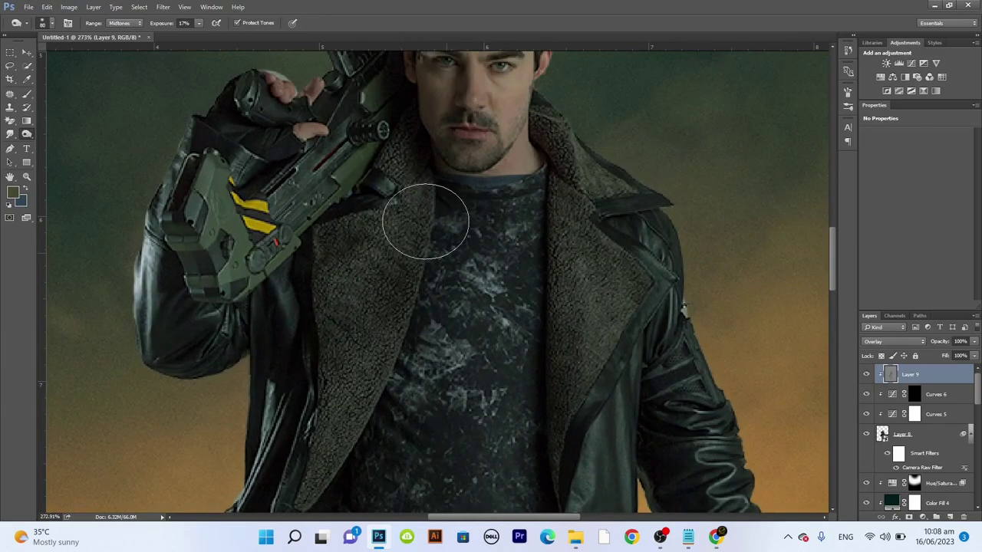
scroll(417, 220, "down", 2)
scroll(460, 269, "down", 5)
Step: Sample an orange tone from the sky and start a Gradient Map adjustment
key("i")
left_click(581, 239, "alt")
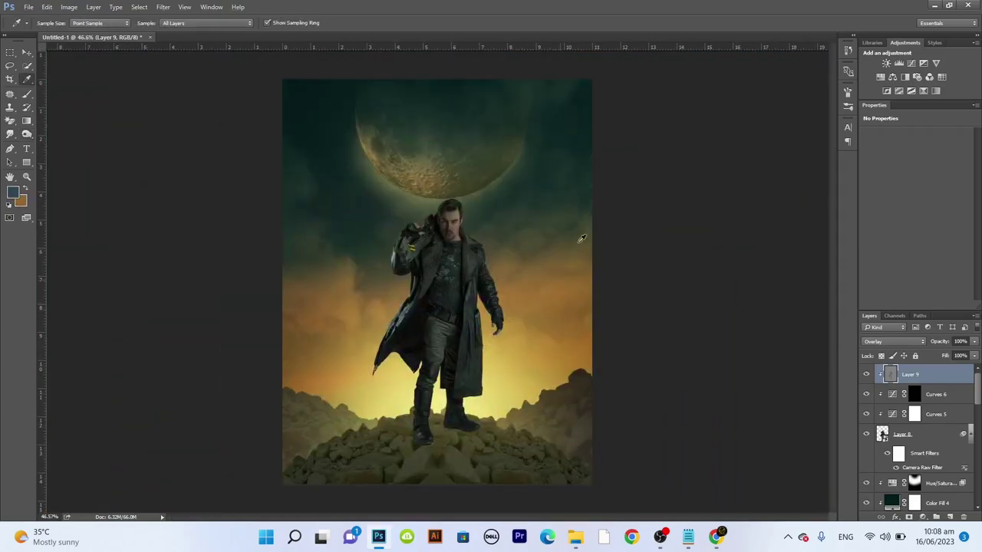
left_click(924, 91)
right_click(944, 374)
Step: Add a Gradient Map clipped to the man and blended as Multiply
left_click(839, 281)
left_click(894, 341)
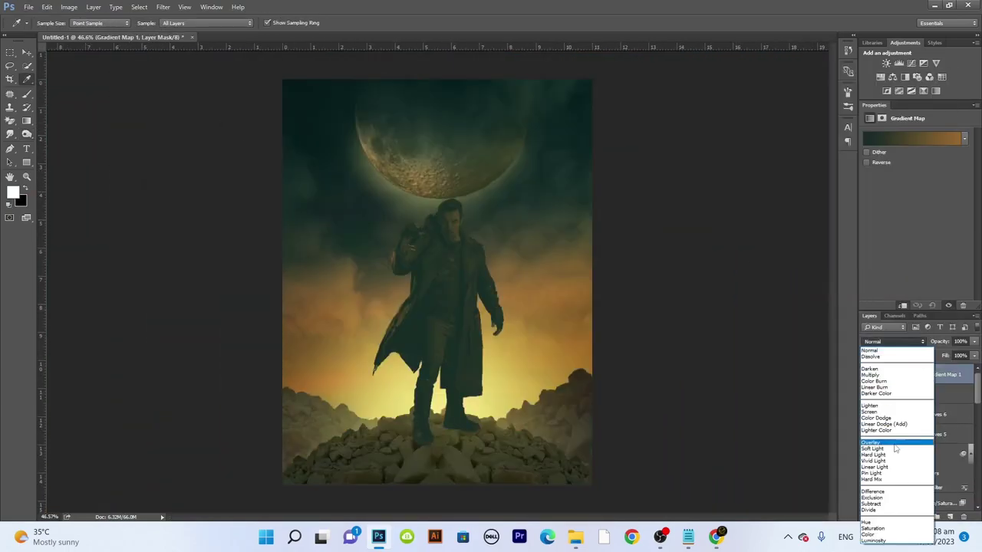
left_click(893, 360)
left_click(902, 343)
scroll(890, 341, "down", 6)
key("v")
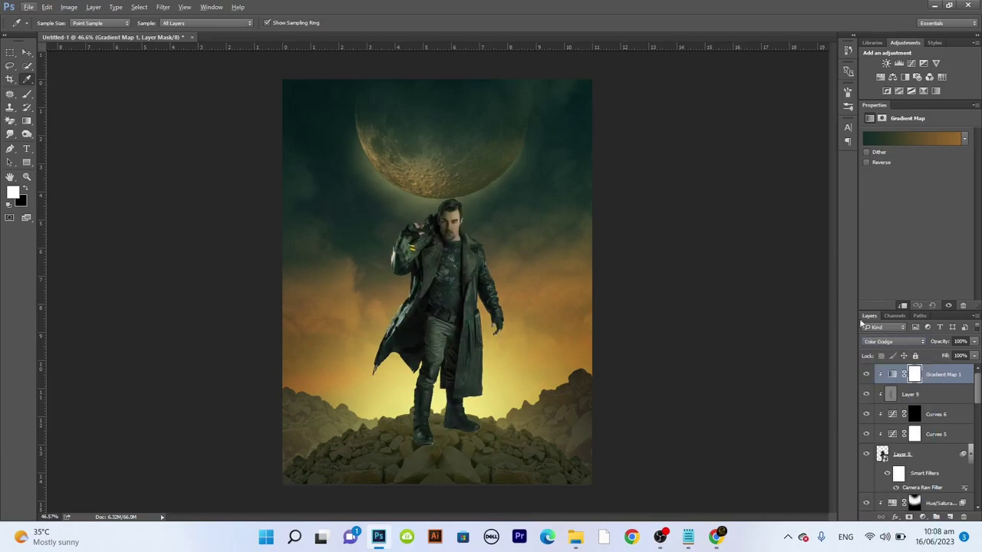
scroll(824, 384, "up", 2)
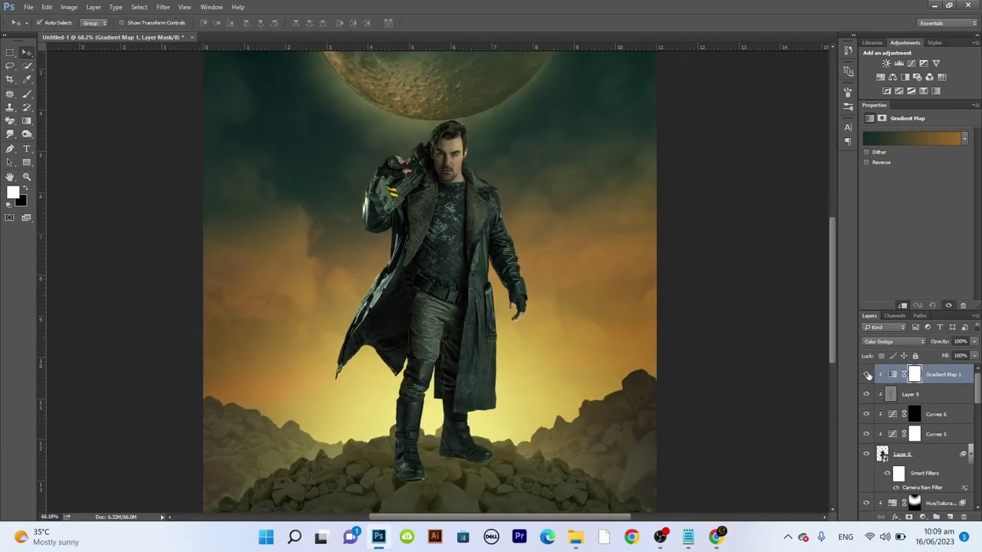
Step: Delete the gradient map and dodge the coat's lower flap lighter
key("Delete")
scroll(463, 392, "up", 2)
key("o")
scroll(463, 392, "up", 3)
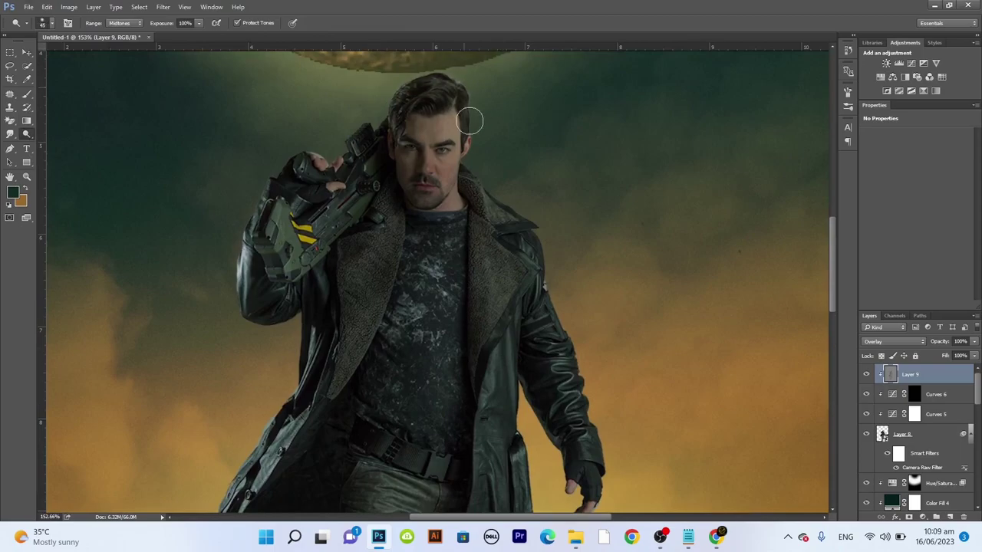
scroll(256, 217, "down", 2)
scroll(296, 360, "down", 2)
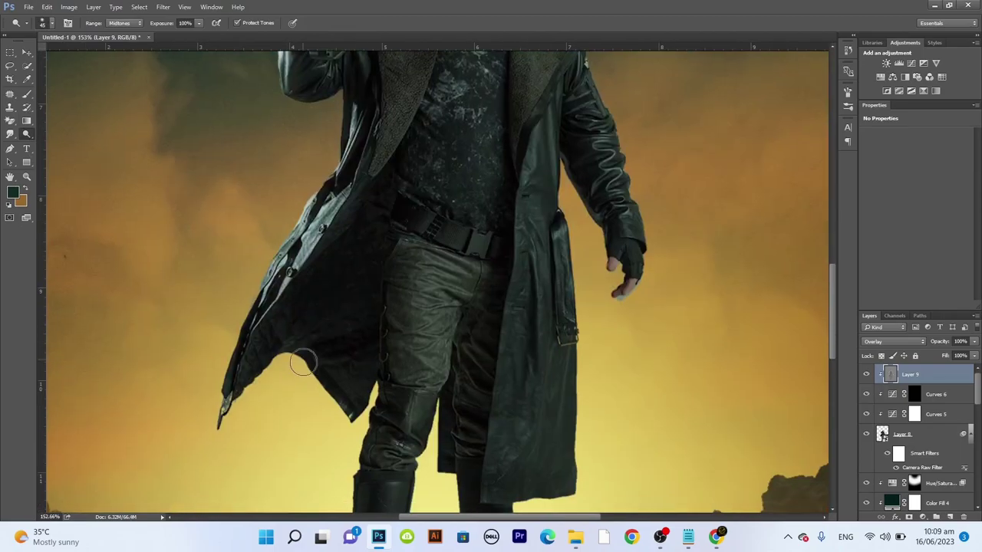
scroll(347, 318, "down", 4)
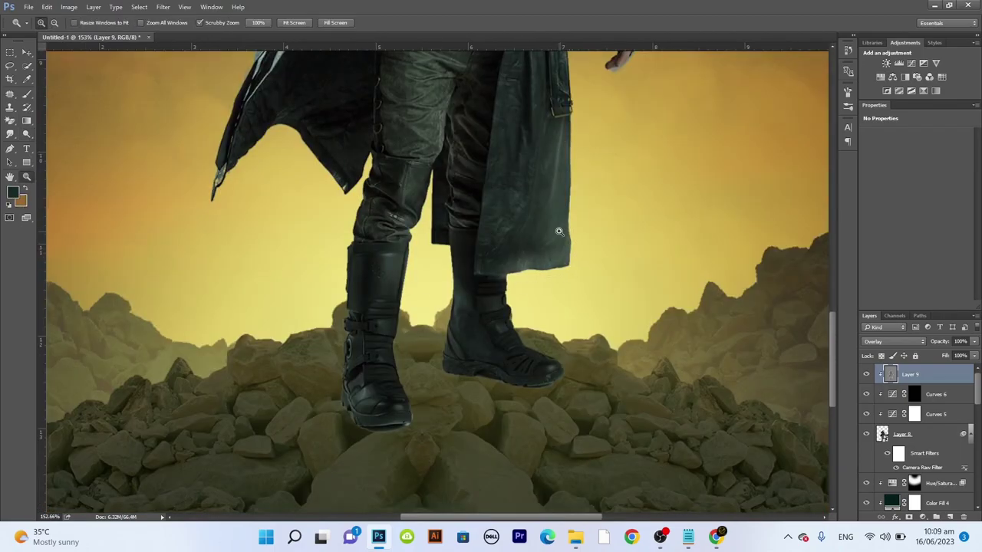
left_click_drag(575, 141, 506, 241)
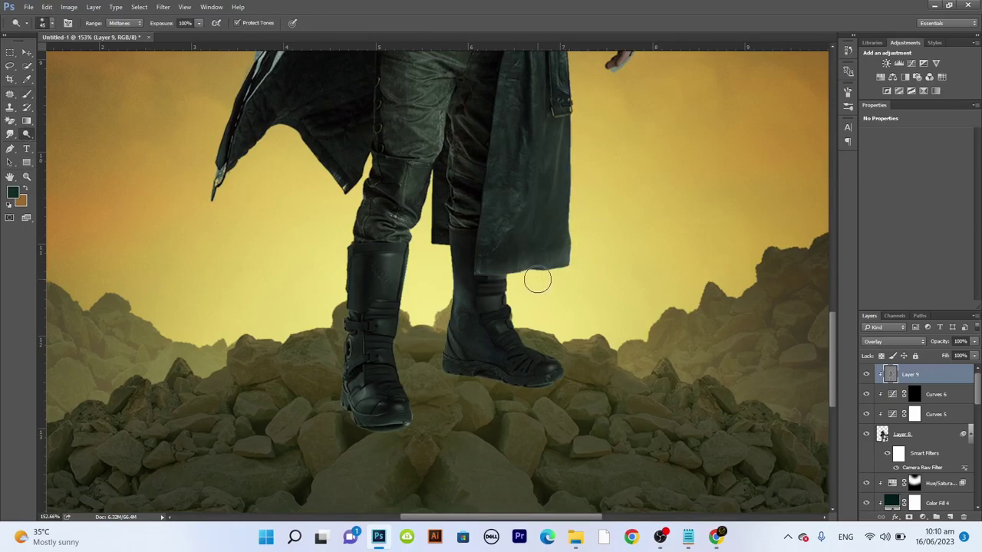
Step: Add a clipped Hue/Saturation layer colorizing the man warm gold
scroll(537, 281, "down", 2)
scroll(537, 281, "down", 3)
key("ctrl+0")
left_click(893, 77)
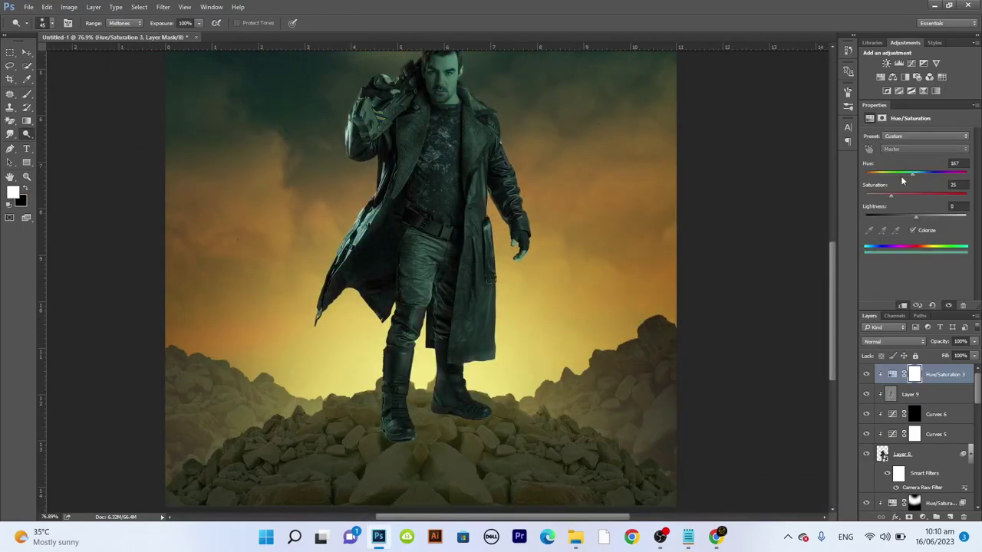
left_click_drag(900, 201, 925, 222)
Step: Split the Blend If slider so the tint stays off the darkest tones
double_click(968, 376)
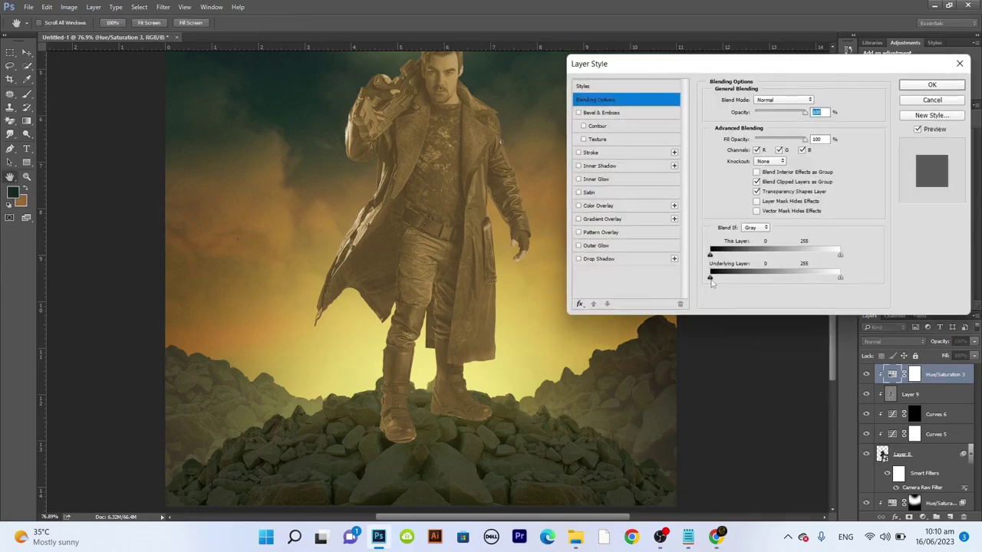
left_click_drag(709, 278, 754, 279)
key("Return")
Step: Dodge the area between the man's legs lighter
key("o")
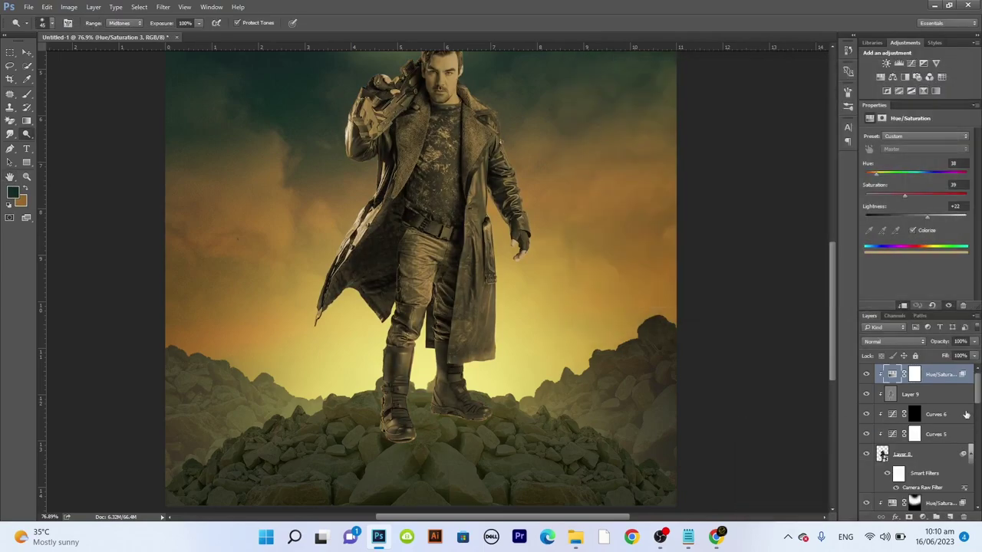
scroll(439, 237, "up", 4)
left_click_drag(453, 230, 357, 350)
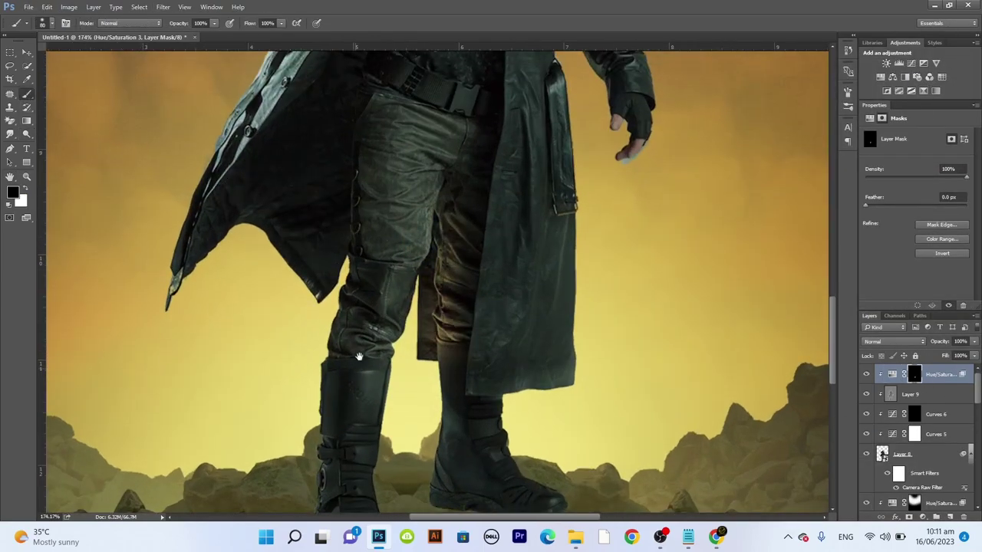
scroll(358, 351, "up", 3)
Step: Paint white on the Hue/Saturation 3 mask to reveal the tint on the coat
key("b")
scroll(414, 322, "up", 1)
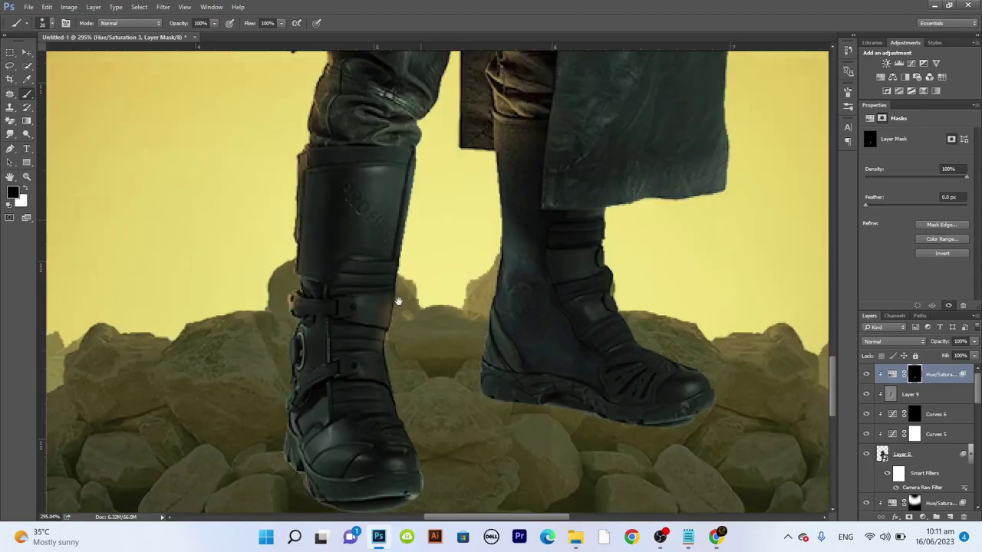
scroll(367, 202, "up", 1)
key("x")
scroll(423, 307, "up", 2)
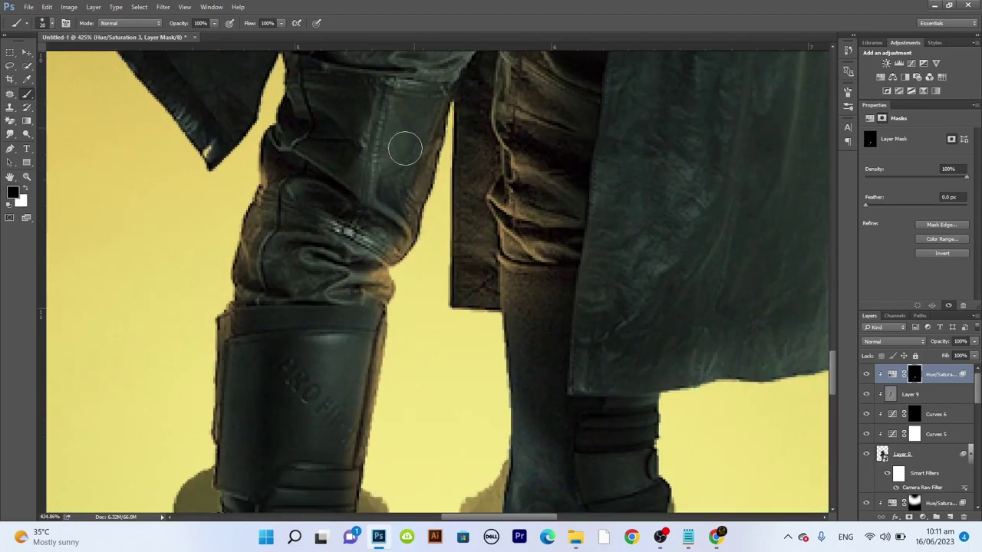
scroll(366, 250, "down", 4)
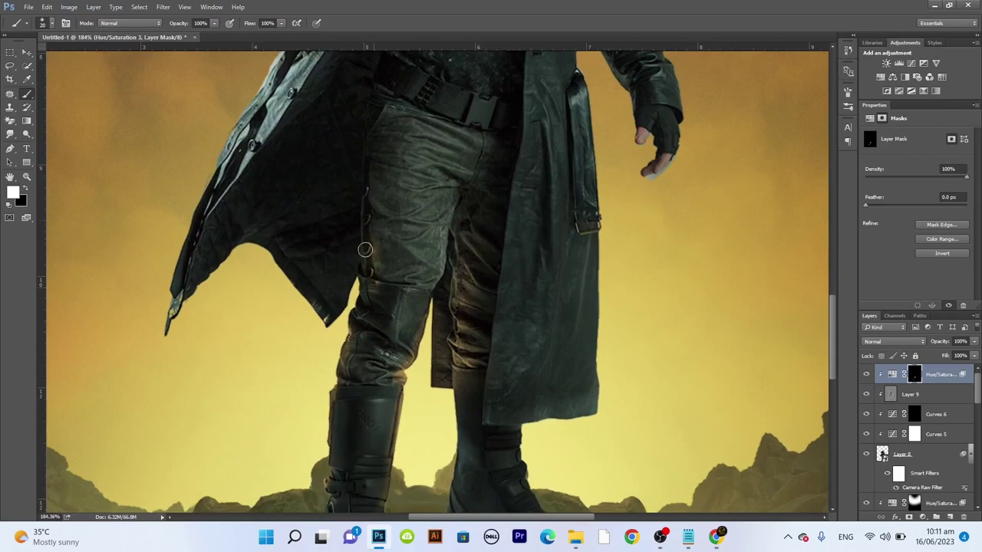
scroll(388, 443, "down", 2)
Step: Paint black with a larger brush to hide the tint elsewhere on the coat and legs
key("x")
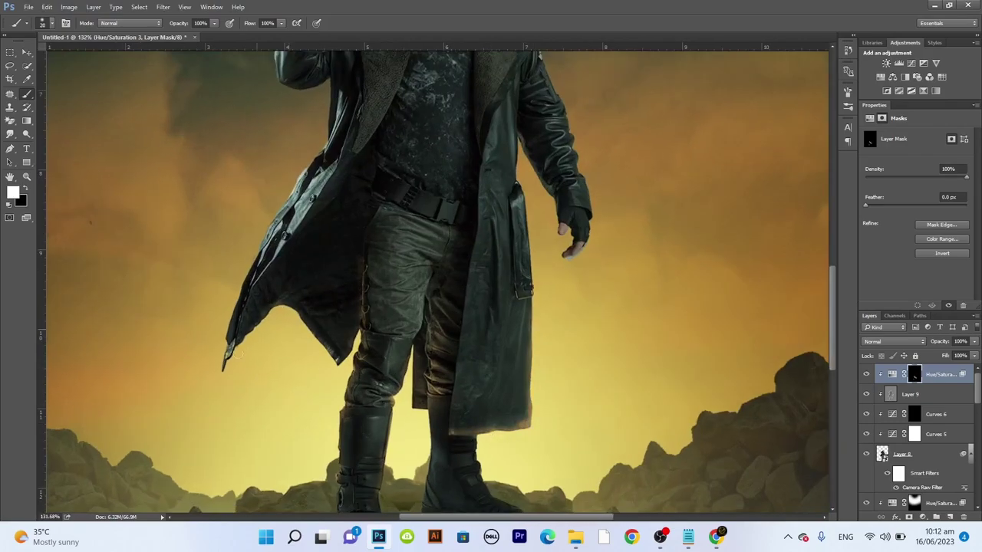
scroll(437, 282, "up", 1)
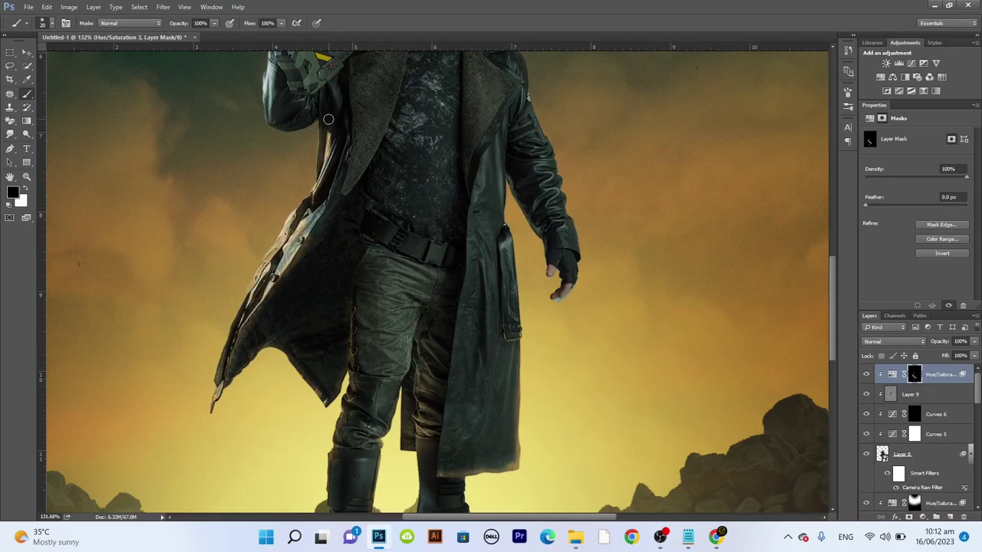
key("bracketright")
key("bracketright")
key("bracketright")
key("bracketright")
key("bracketright")
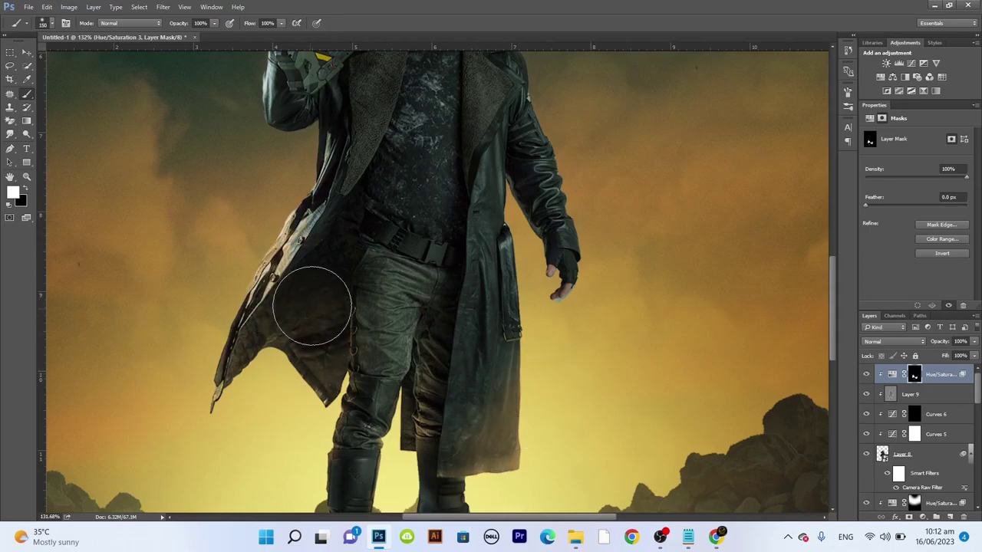
scroll(315, 306, "down", 2)
scroll(476, 283, "up", 3)
scroll(477, 333, "down", 3)
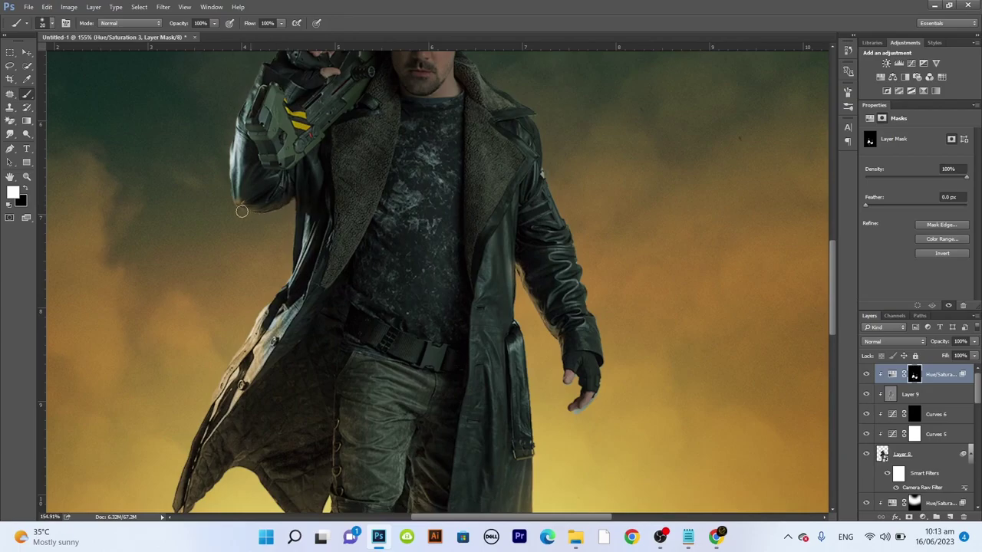
key("x")
scroll(492, 230, "up", 4)
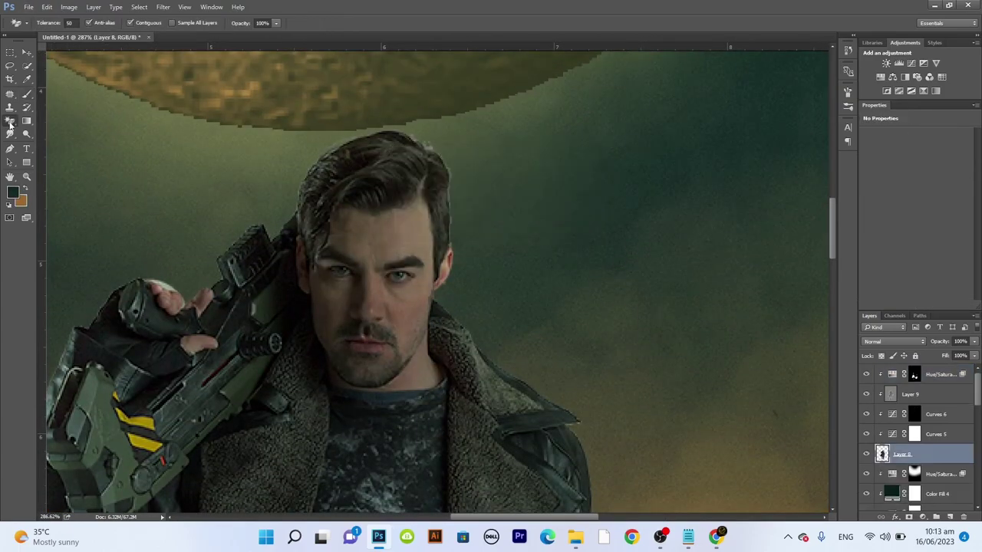
Step: Select the man's outline on Layer 8 and output a Refine Edge layer mask
left_click(93, 7)
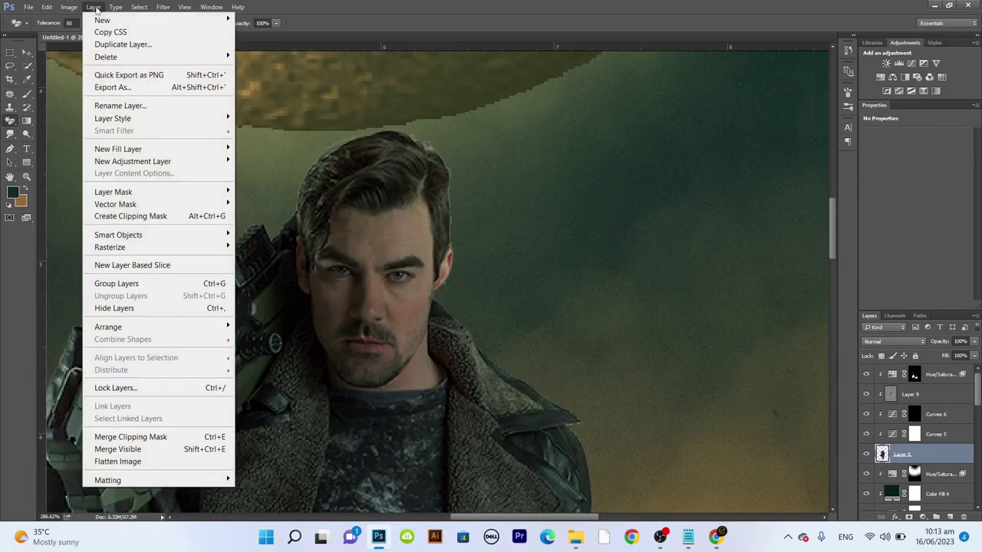
left_click(139, 7)
left_click(139, 7)
left_click(161, 160)
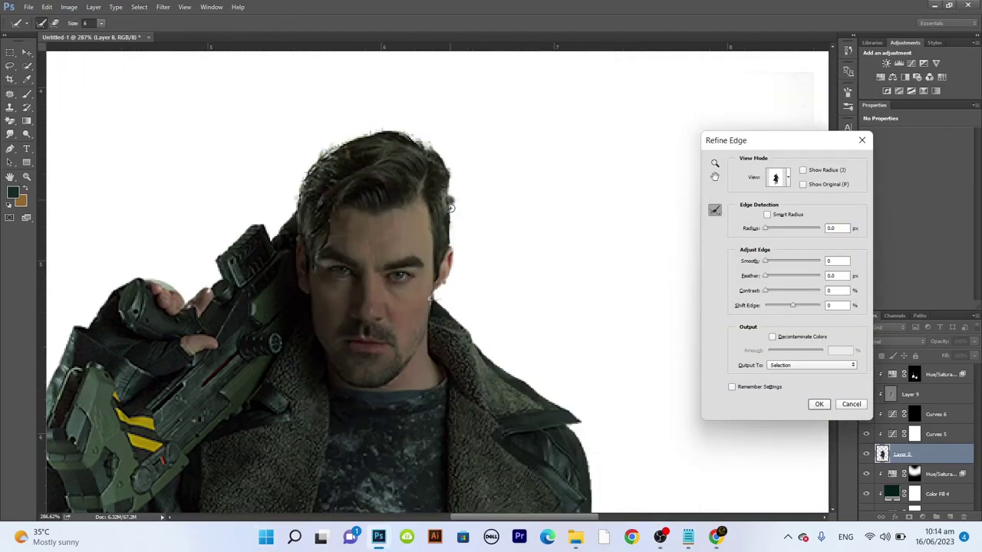
key("Return")
left_click(931, 517)
Step: Browse the brush presets and touch up the mask around the man's hair
scroll(477, 184, "up", 1)
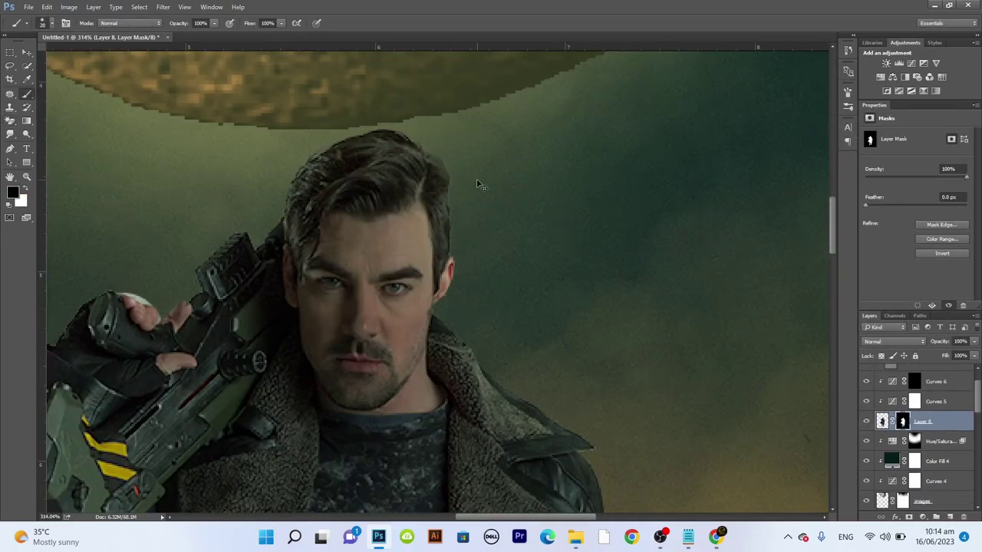
scroll(477, 184, "up", 3)
left_click(43, 22)
scroll(115, 307, "down", 3)
scroll(115, 306, "down", 3)
key("Escape")
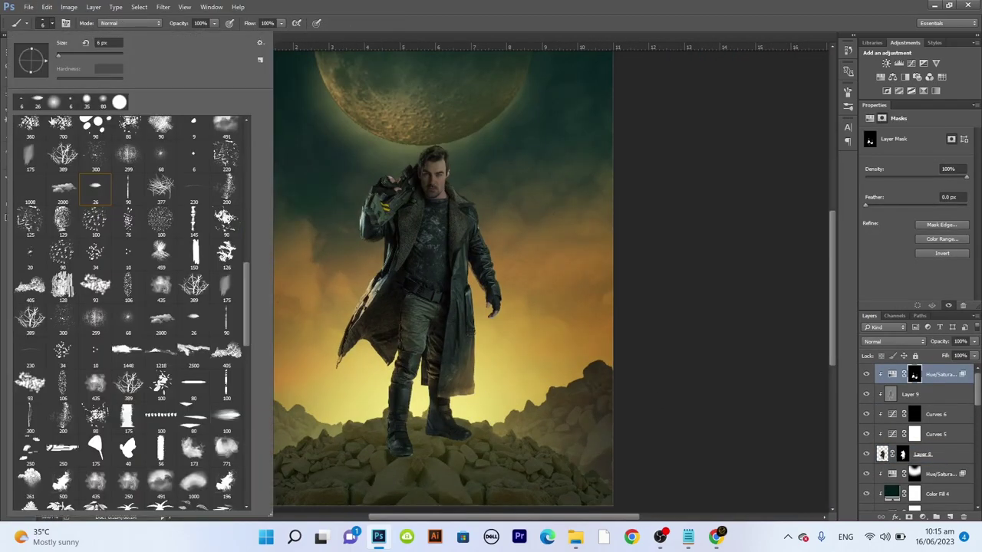
key("Escape")
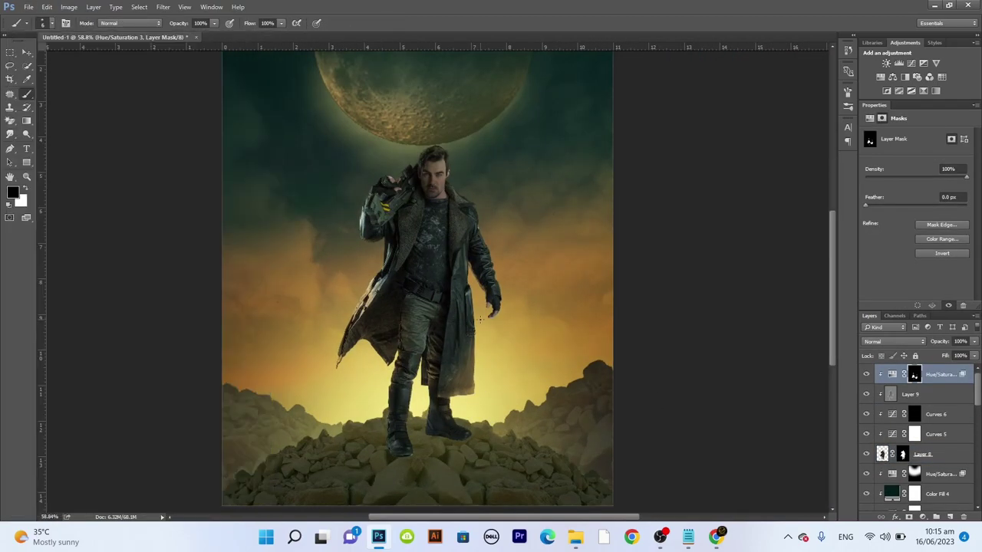
scroll(472, 349, "up", 5)
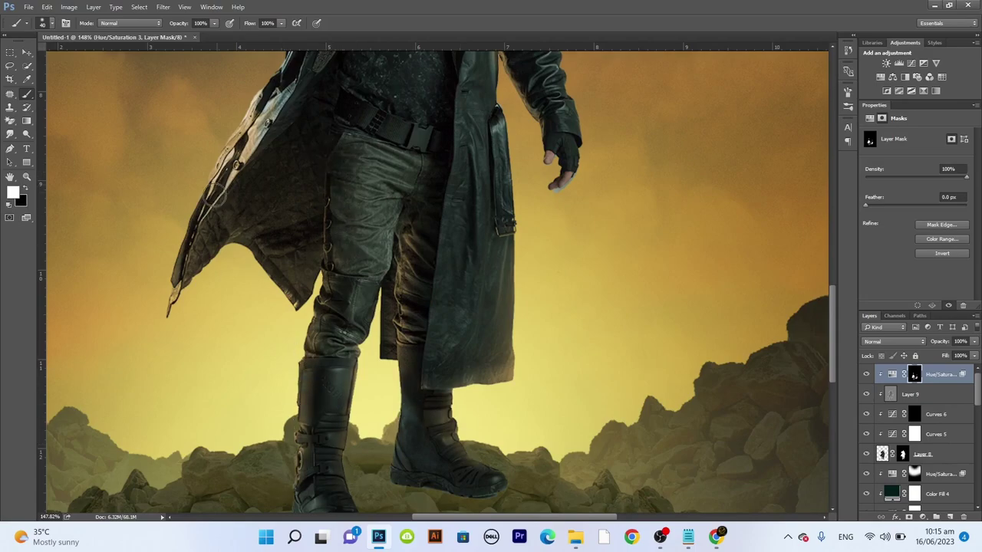
scroll(218, 196, "up", 2)
Step: Add a clipped orange Hue/Saturation 4 (Hue 27, Saturation 100, Lightness +38) with an inverted mask
key("x")
key("ctrl+0")
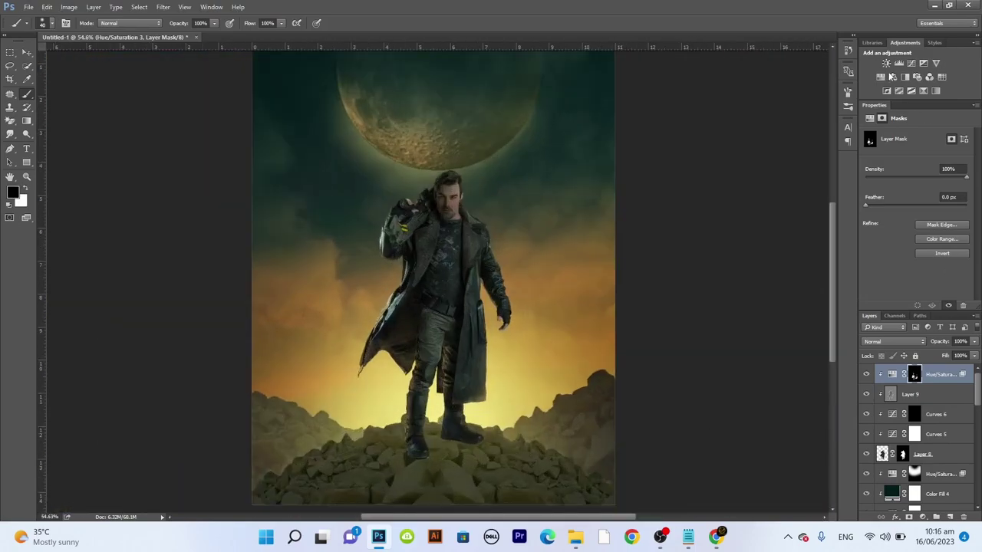
left_click(893, 77)
left_click(913, 230)
left_click_drag(909, 216, 929, 216)
scroll(894, 342, "down", 10)
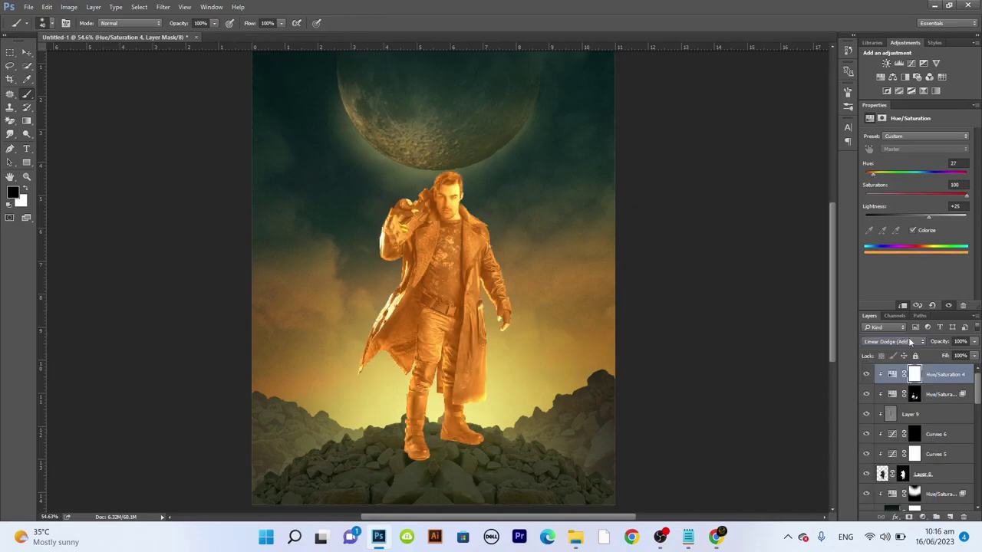
key("ctrl+i")
scroll(486, 402, "up", 3)
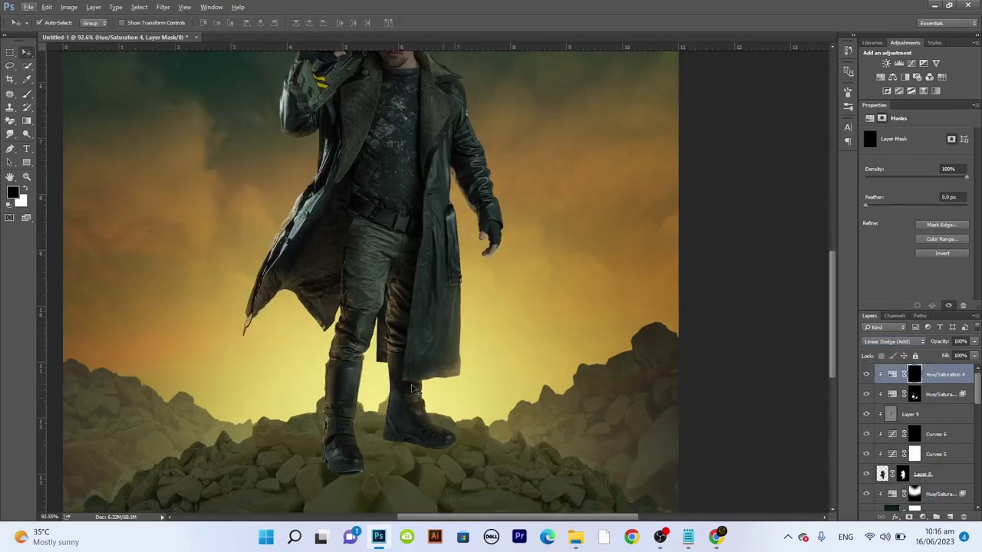
Step: Restrict Hue/Saturation 4 to brighter underlying tones with Blend If, then paint white on its mask
double_click(971, 374)
left_click_drag(710, 278, 715, 281)
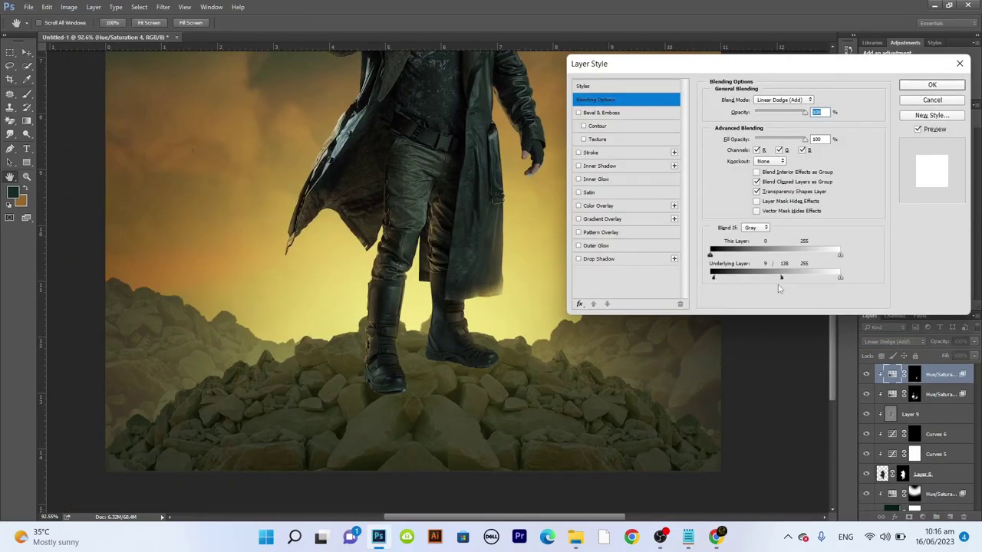
left_click(932, 84)
scroll(430, 307, "up", 2)
left_click(915, 374)
key("d")
key("x")
key("b")
scroll(176, 207, "up", 3)
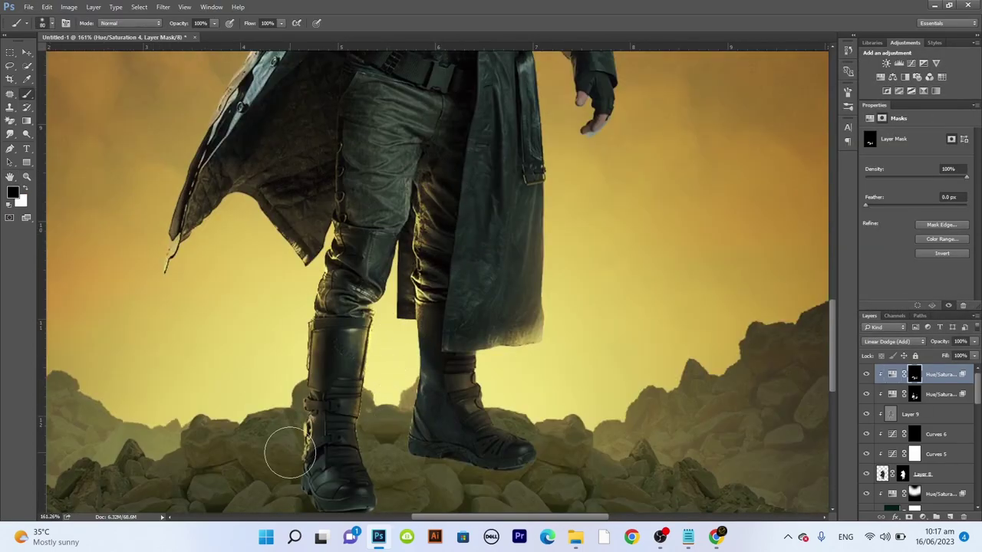
scroll(328, 150, "up", 1)
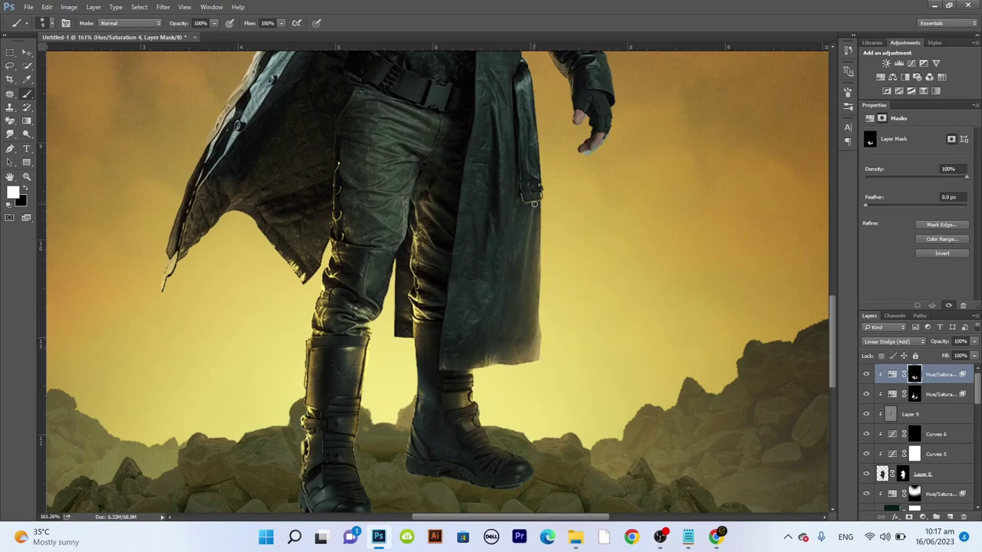
Step: Paint black to remove excess glow on the coat and boots, then add empty Layer 10
key("x")
scroll(499, 283, "up", 2)
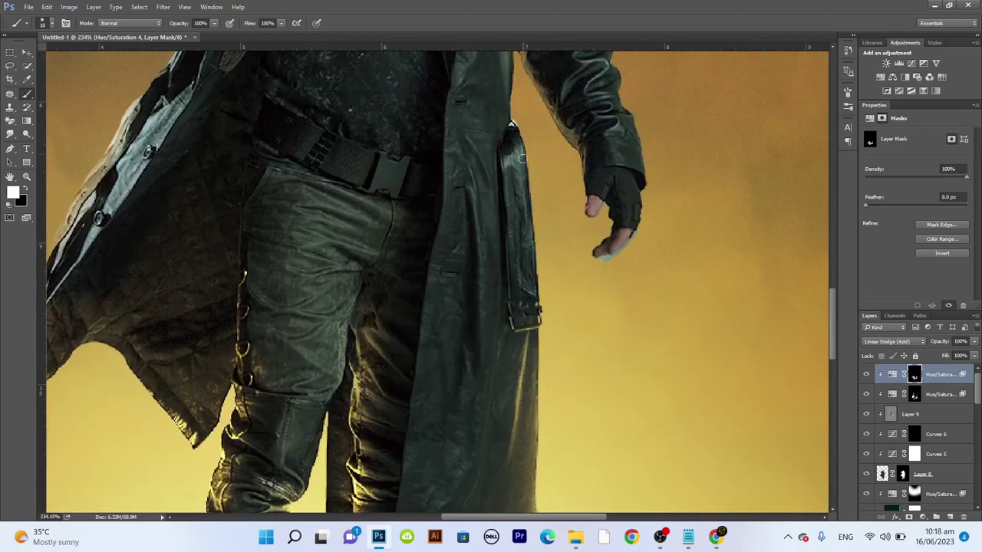
scroll(522, 159, "down", 2)
scroll(219, 322, "up", 2)
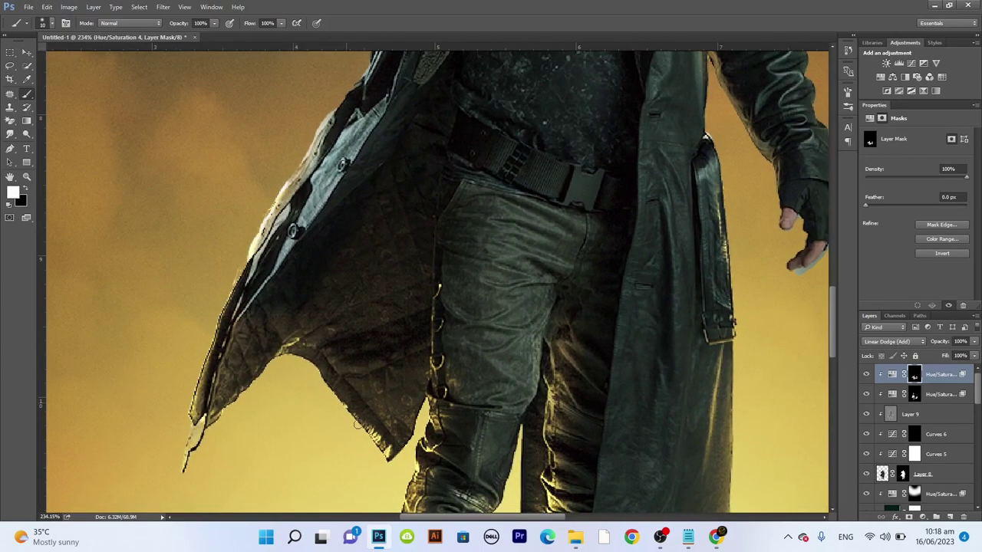
scroll(517, 428, "down", 2)
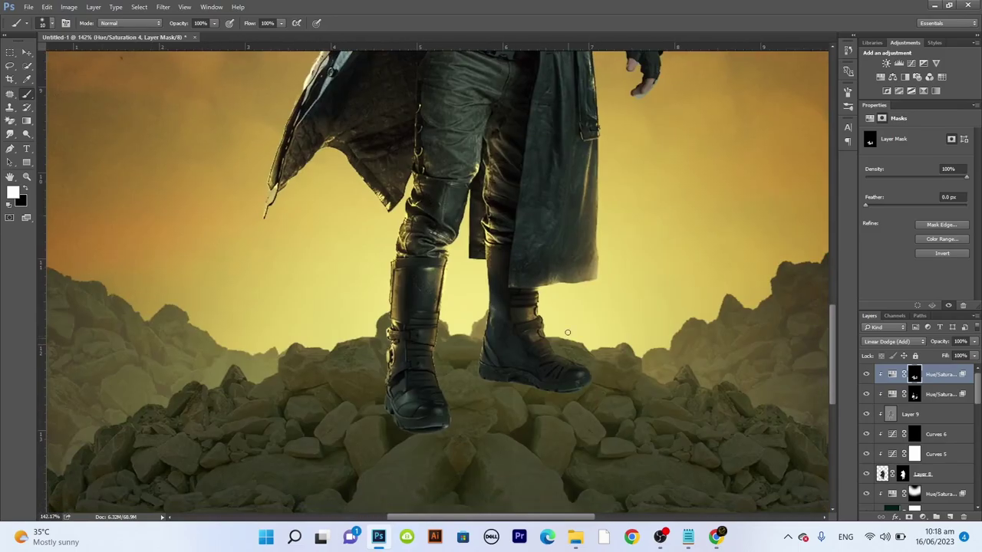
scroll(491, 307, "down", 5)
scroll(491, 307, "up", 1)
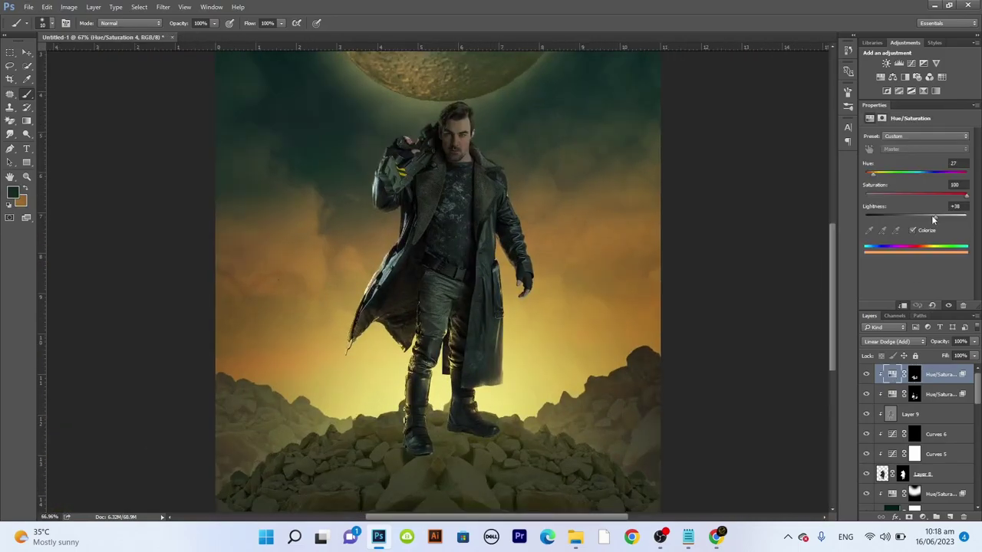
scroll(492, 307, "down", 1)
scroll(641, 392, "up", 2)
key("ctrl+shift+alt+n")
Step: Sample a warm colour and paint a glow behind the man's legs
key("i")
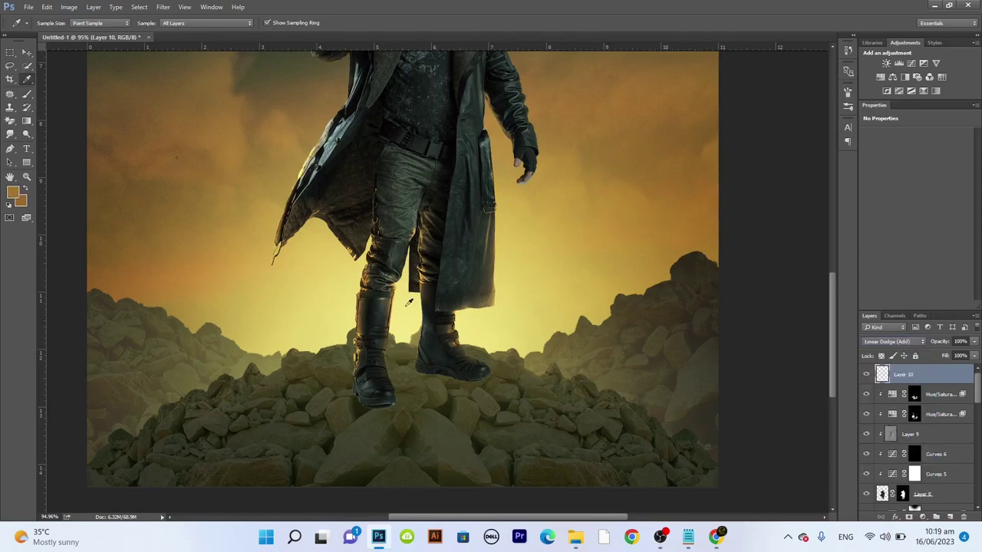
key("b")
left_click_drag(409, 303, 350, 373)
scroll(625, 410, "down", 3)
key("v")
Step: Review Layer 9 and Curves 5, then select the man's Layer 8
left_click(505, 335)
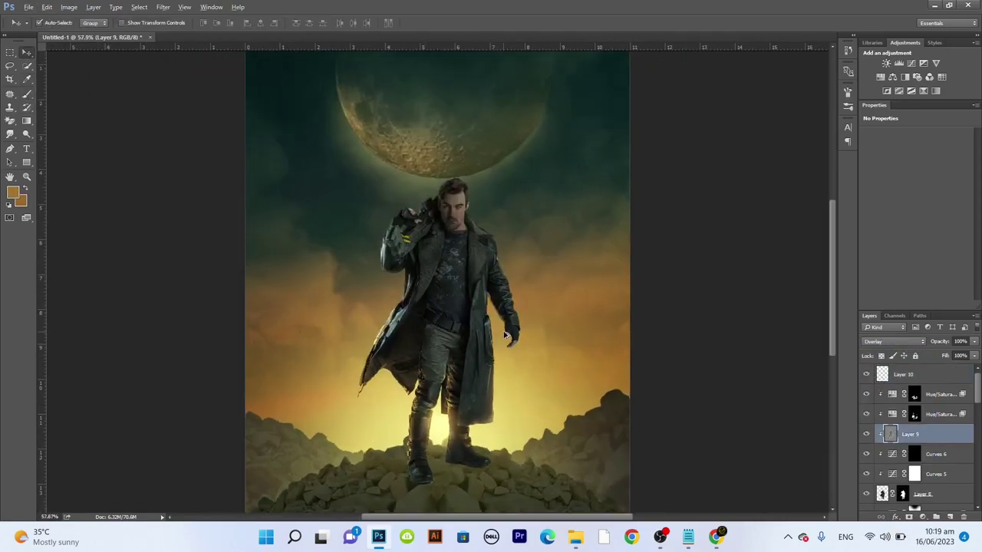
scroll(505, 335, "up", 1)
left_click(932, 474)
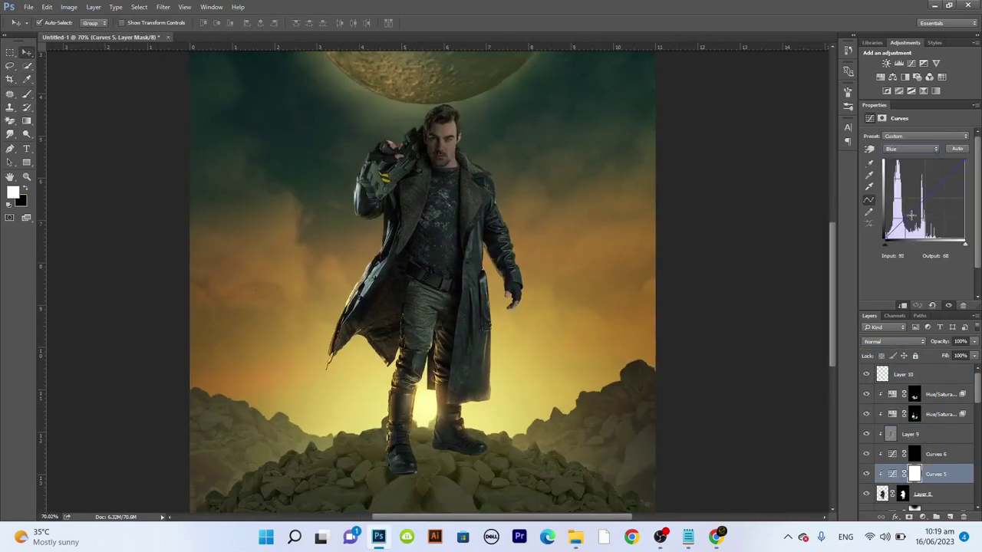
left_click(920, 494)
Step: Brighten parts of the man on Layer 8 with the Dodge tool
left_click(26, 133)
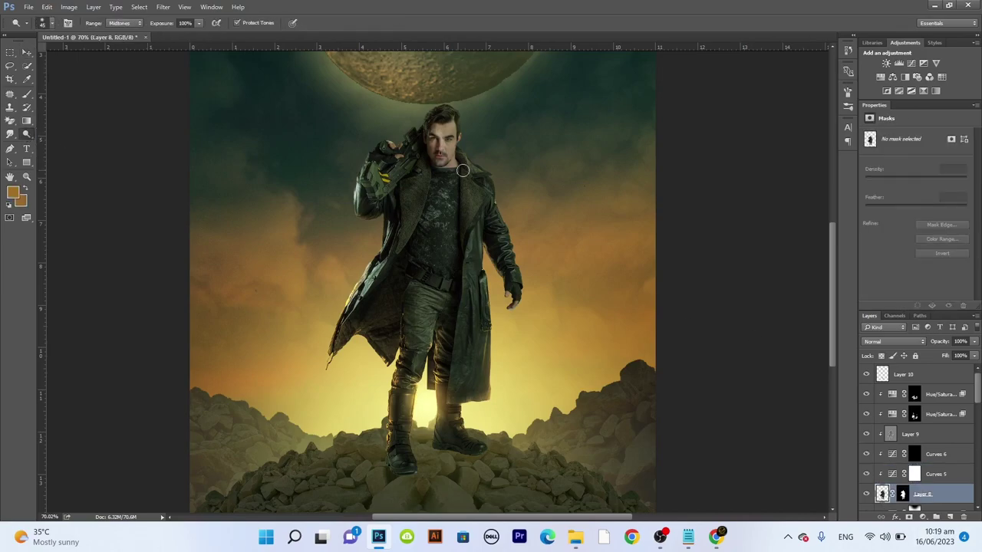
scroll(510, 276, "up", 3)
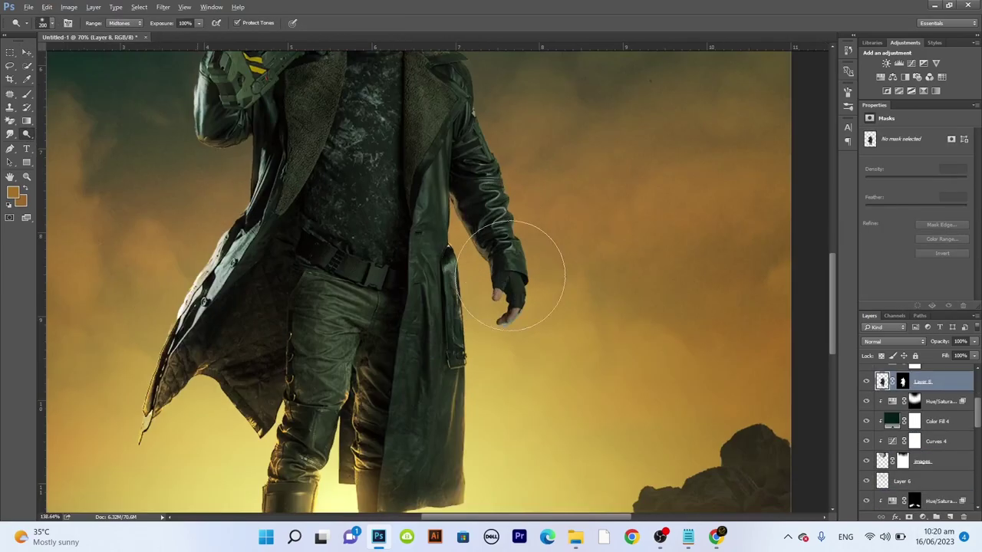
scroll(462, 337, "down", 3)
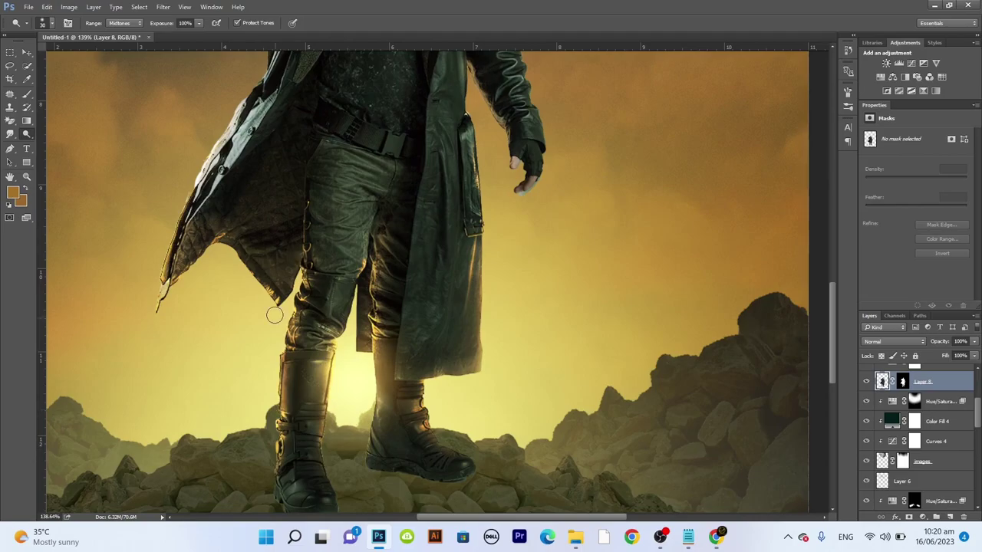
scroll(165, 280, "up", 2)
scroll(230, 85, "down", 3)
scroll(307, 153, "down", 2)
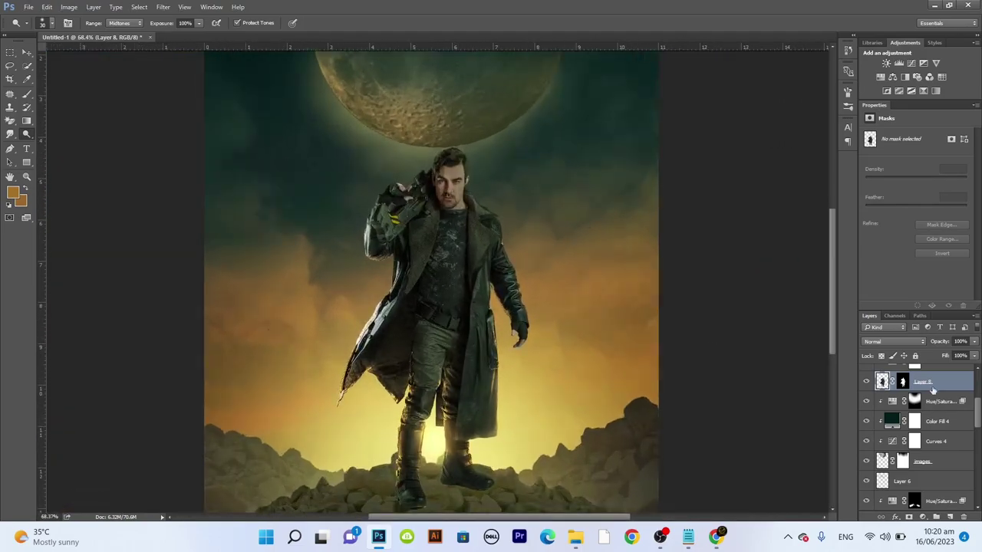
scroll(366, 227, "up", 3)
key("p")
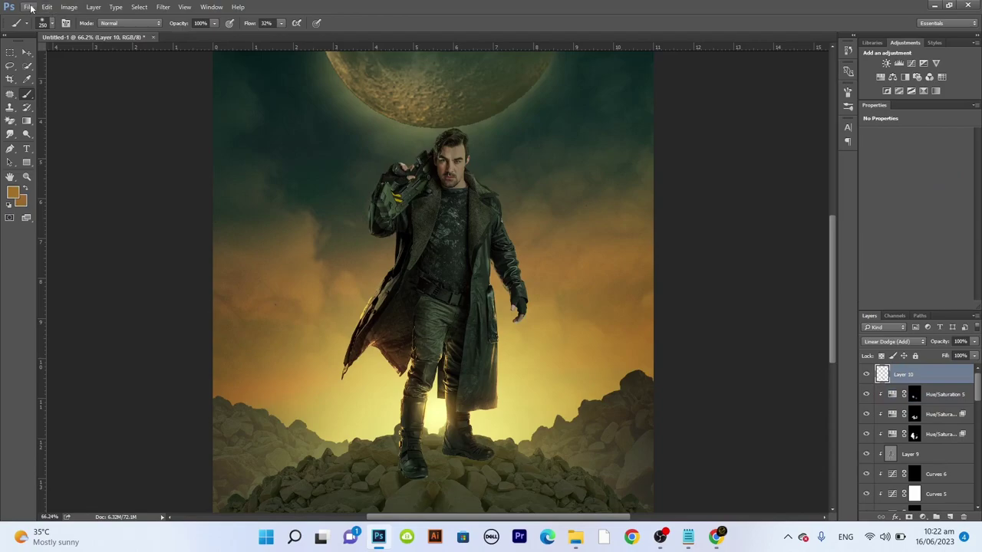
Step: Place the kindpng_1438665 robot and darken it with a clipped Curves adjustment
left_click(29, 7)
left_click(88, 246)
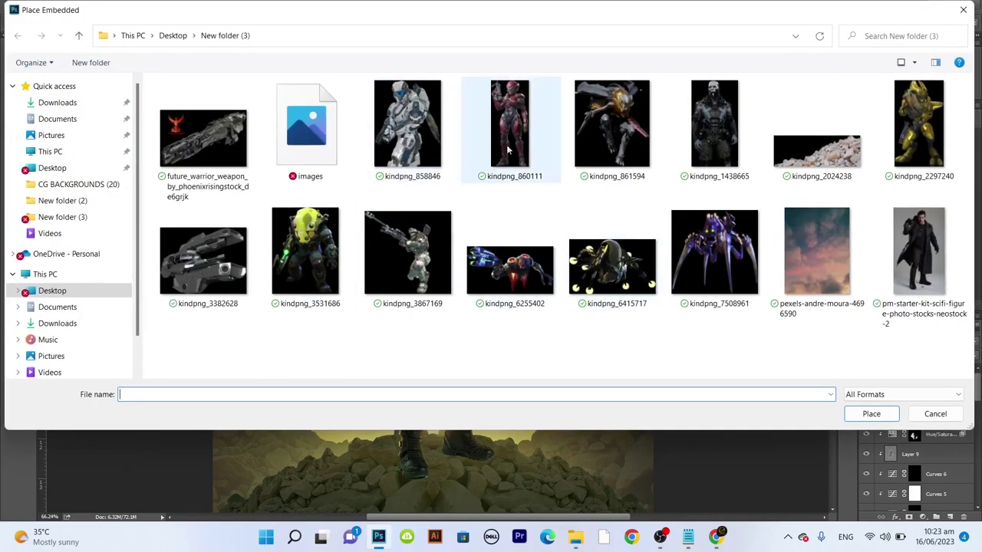
left_click(724, 145)
left_click(873, 412)
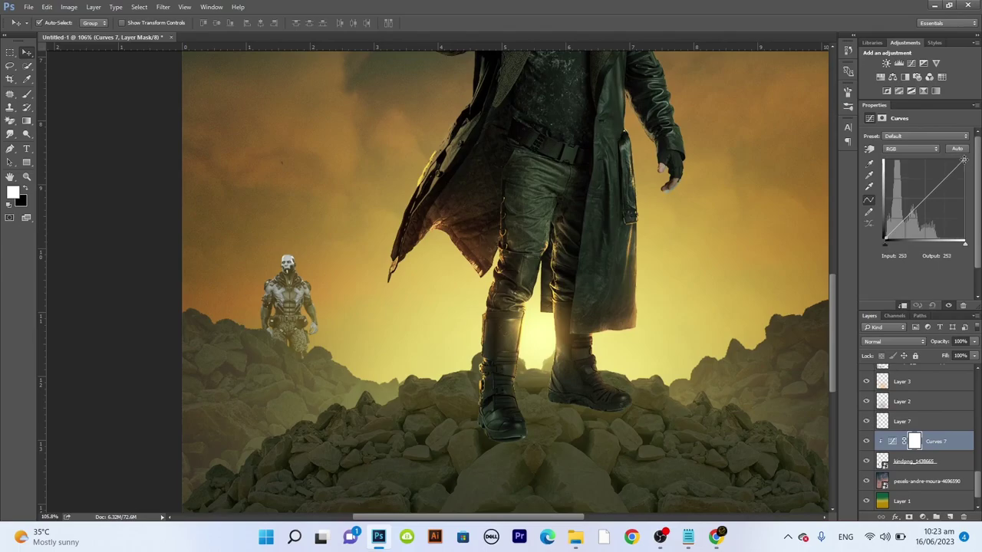
left_click_drag(964, 160, 962, 208)
left_click_drag(884, 240, 884, 234)
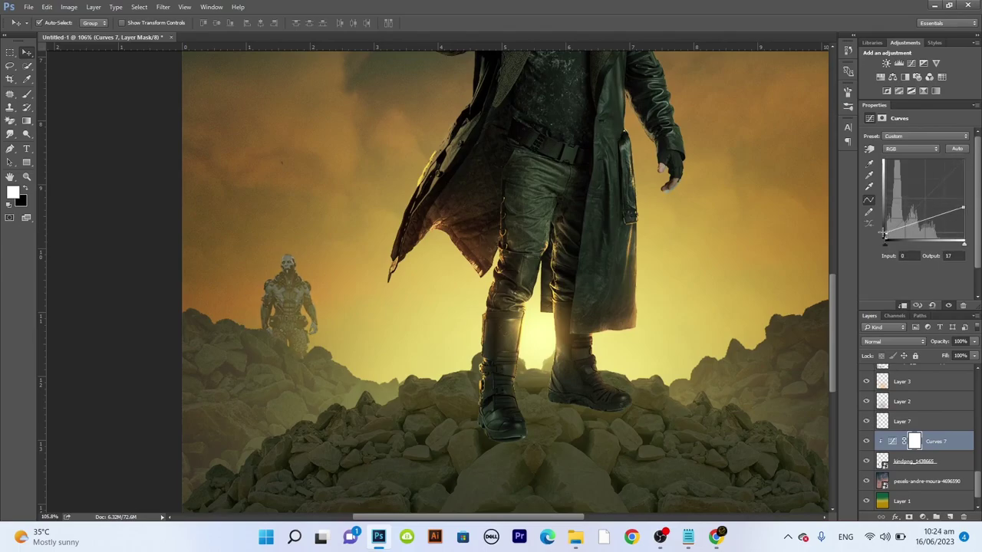
scroll(625, 412, "down", 5)
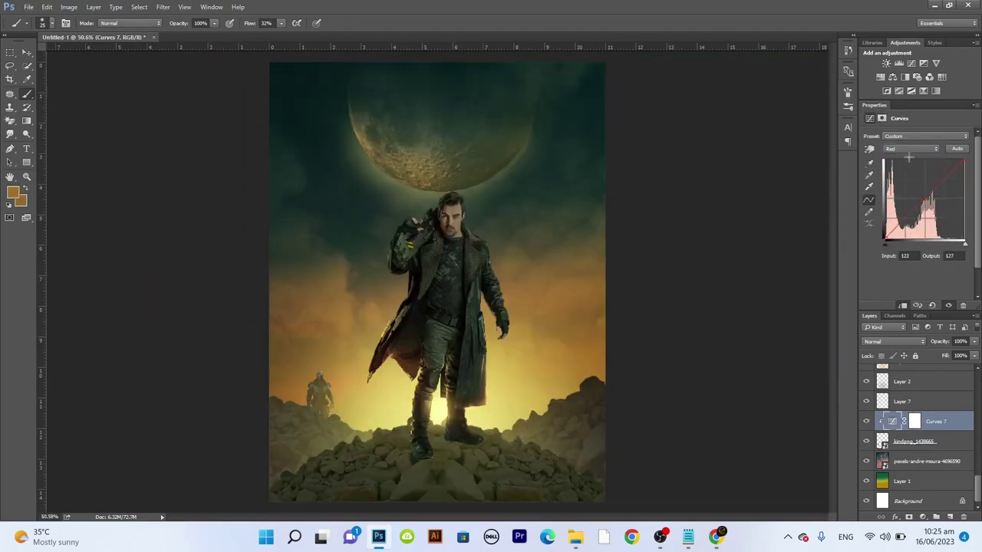
Step: Place the kindpng_858846 robot and pull down its Curves green channel
key("alt+4")
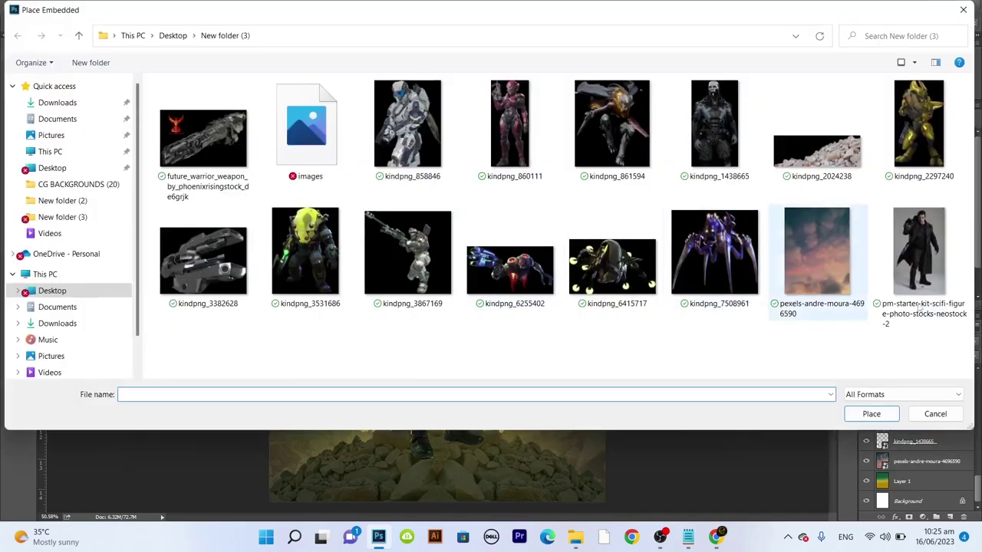
double_click(409, 130)
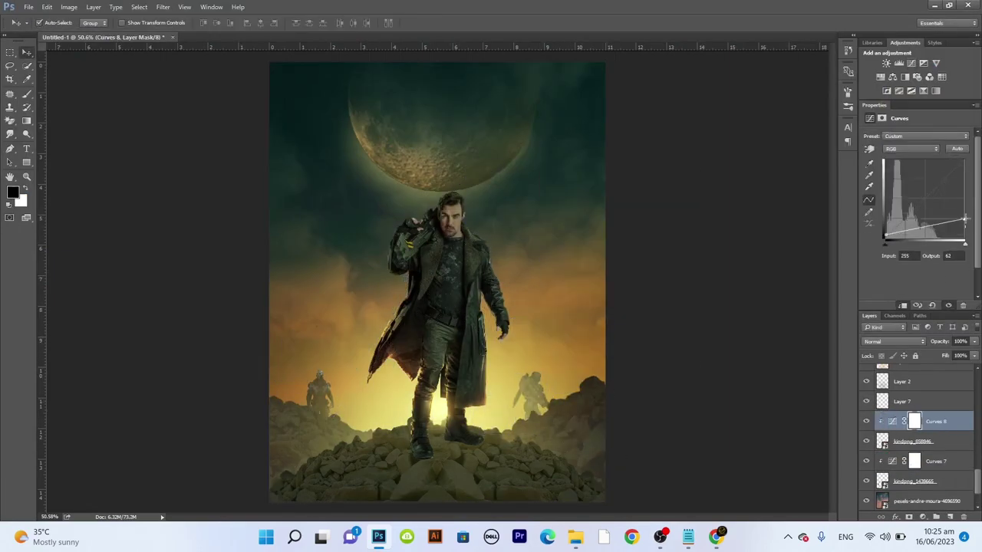
left_click(913, 172)
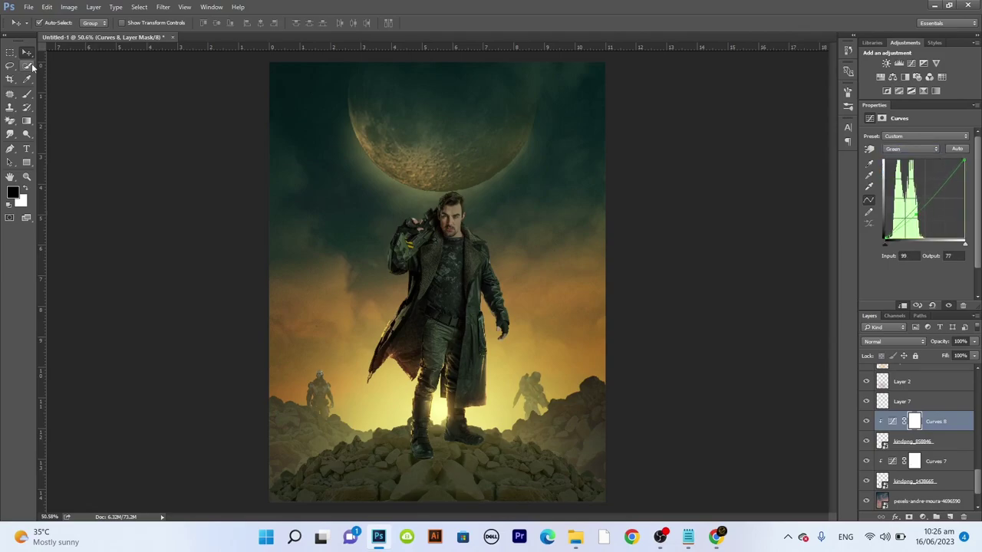
scroll(518, 429, "up", 5)
key("b")
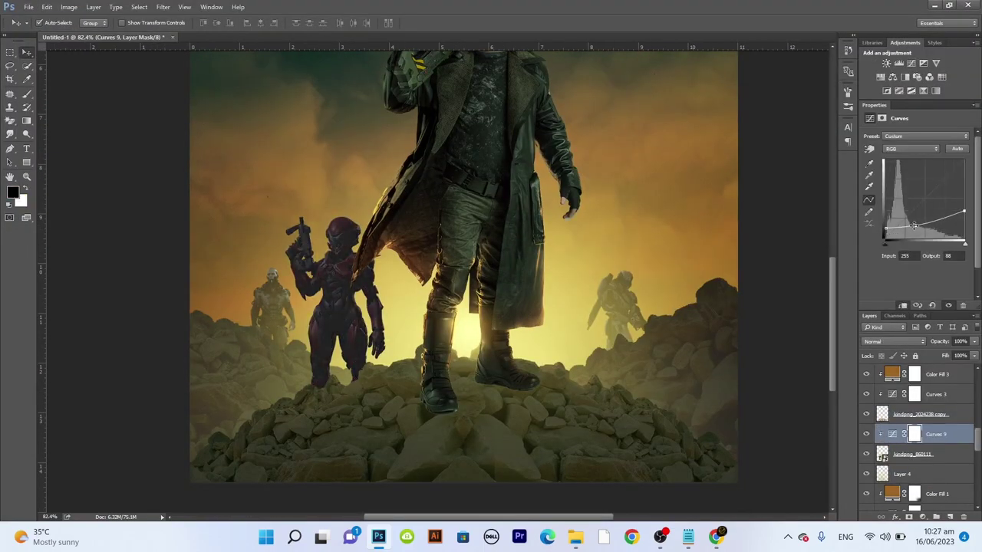
Step: Pull the soldier's red curve down and limit its warm tint with Blend If 41/70
left_click(904, 181)
left_click_drag(917, 201, 918, 214)
key("alt+4")
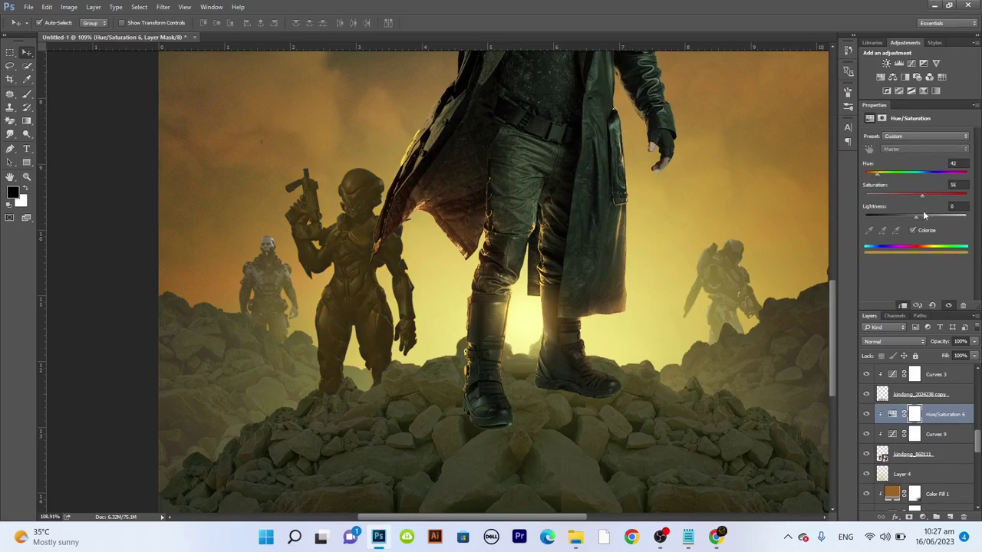
double_click(958, 413)
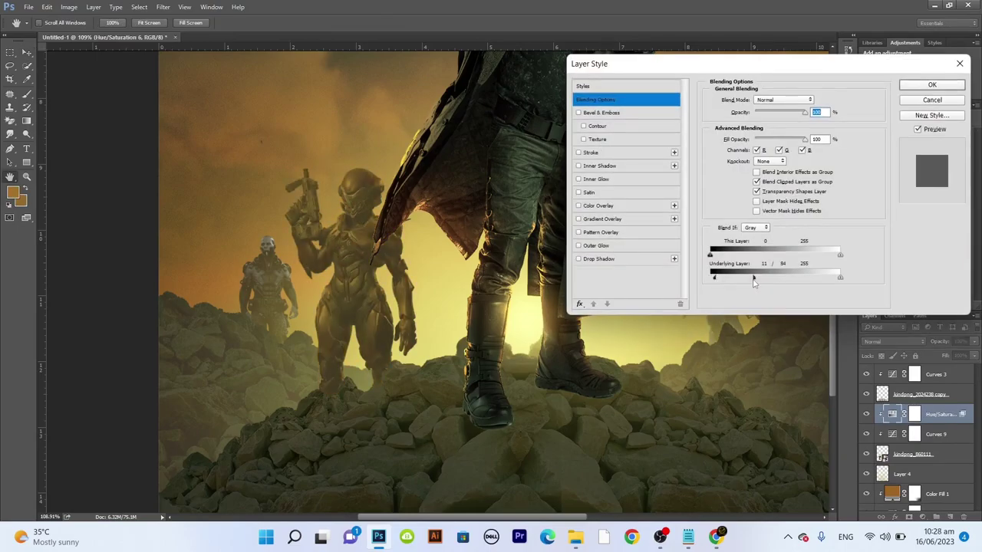
left_click(930, 85)
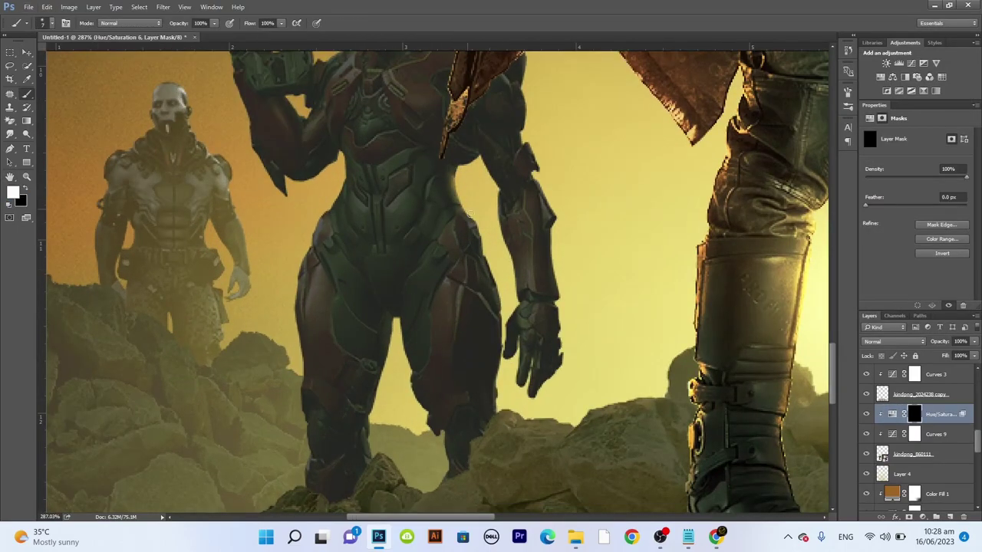
Step: Inspect the soldier closely, fit the poster in view, and reselect its Hue/Saturation adjustment
scroll(507, 305, "up", 2)
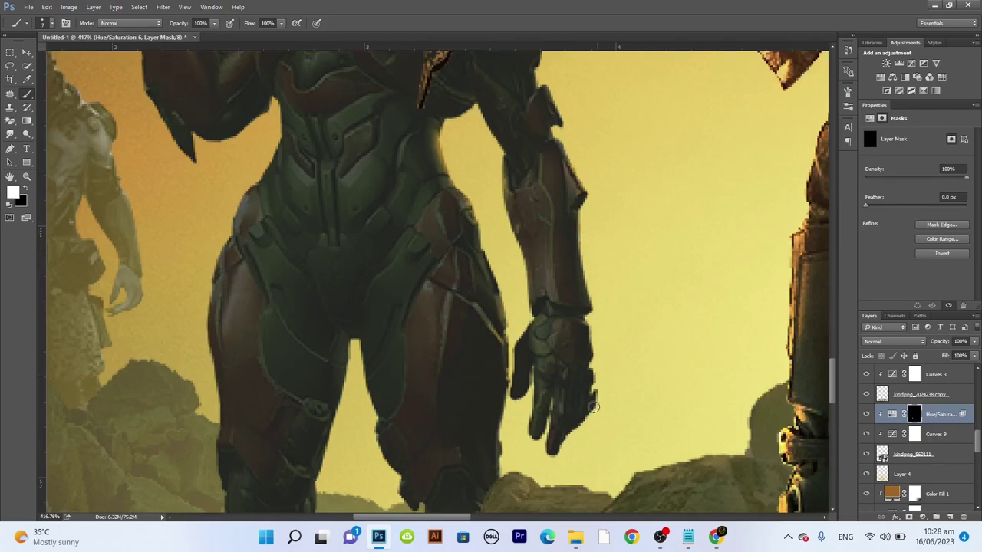
scroll(477, 119, "down", 3)
scroll(477, 119, "left", 2)
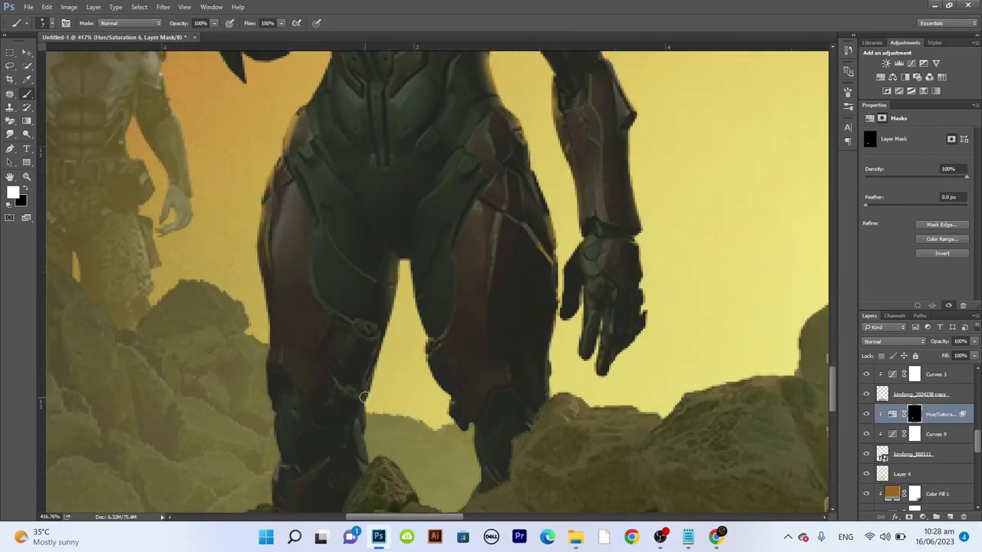
scroll(582, 145, "up", 5)
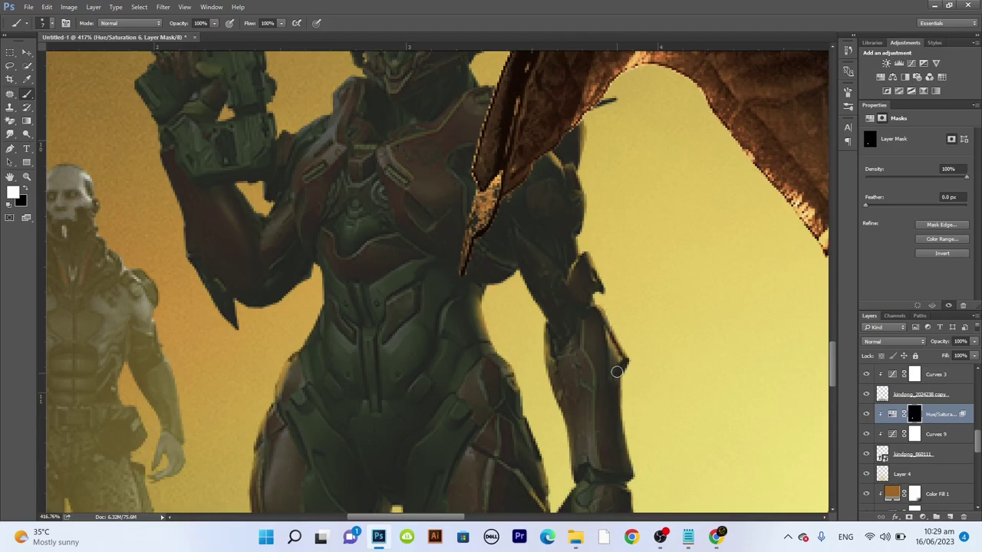
scroll(532, 232, "up", 4)
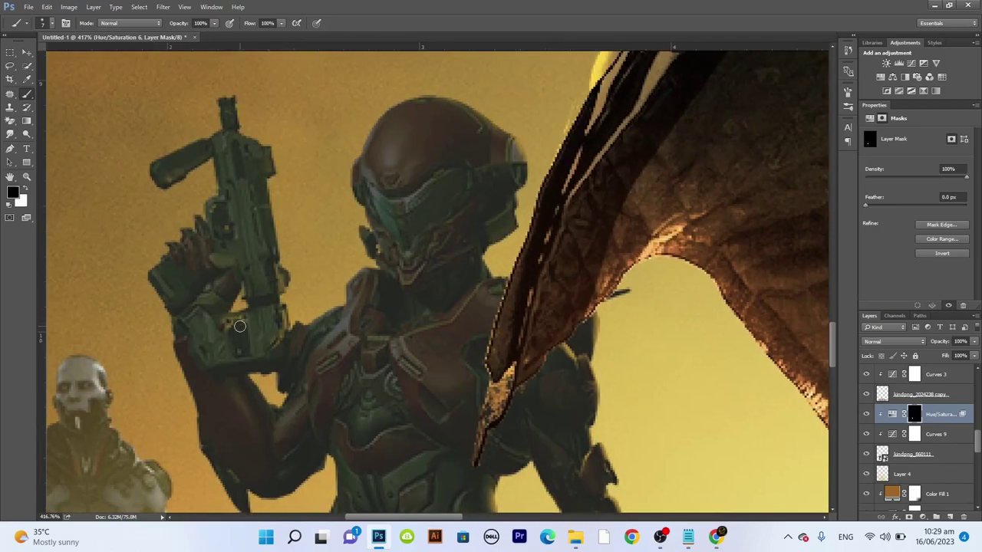
key("ctrl+0")
left_click(893, 414)
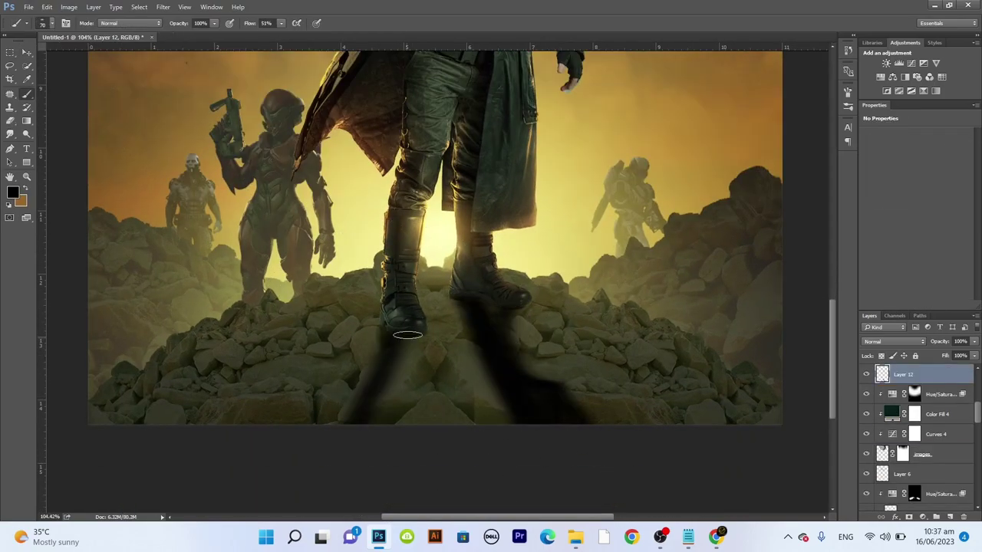
Step: Darken the shadow under the left boot and add a mask to Layer 12
left_click_drag(408, 335, 389, 374)
scroll(334, 319, "down", 1)
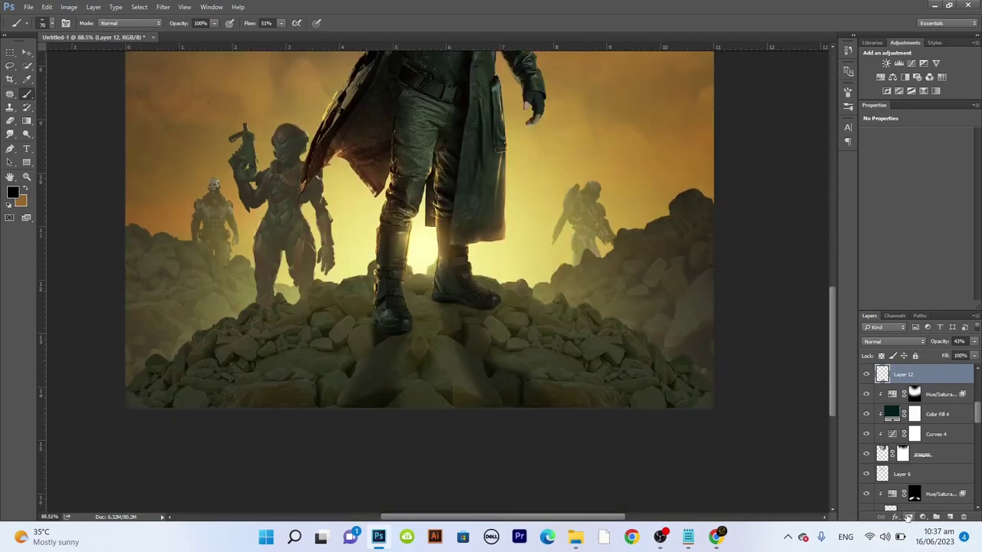
left_click(934, 518)
key("bracketright")
key("bracketright")
key("bracketright")
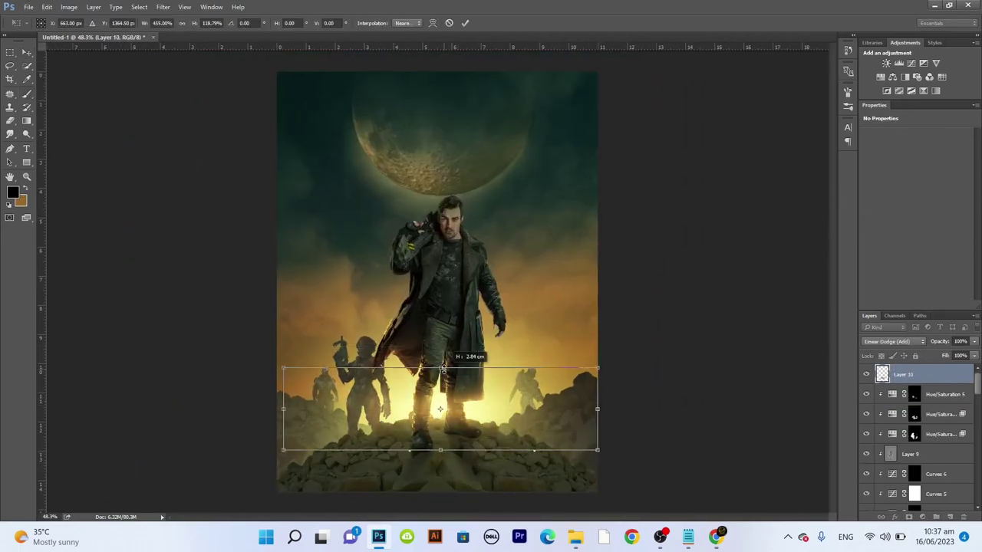
Step: Stretch the Layer 10 glow wider, then duplicate it and shrink the copy
left_click_drag(443, 369, 487, 391)
key("Return")
key("ctrl+j")
key("ctrl+t")
left_click_drag(430, 414, 388, 414)
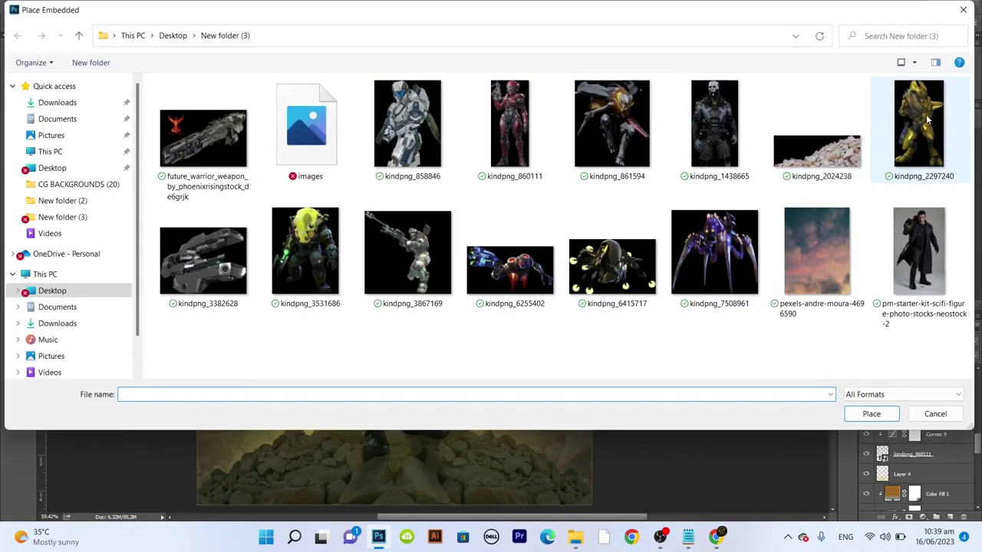
Step: Place kindpng_2297240 scaled beside the man and fade the kindpng_858846 robot to 80% opacity
double_click(927, 119)
left_click_drag(587, 46, 509, 312)
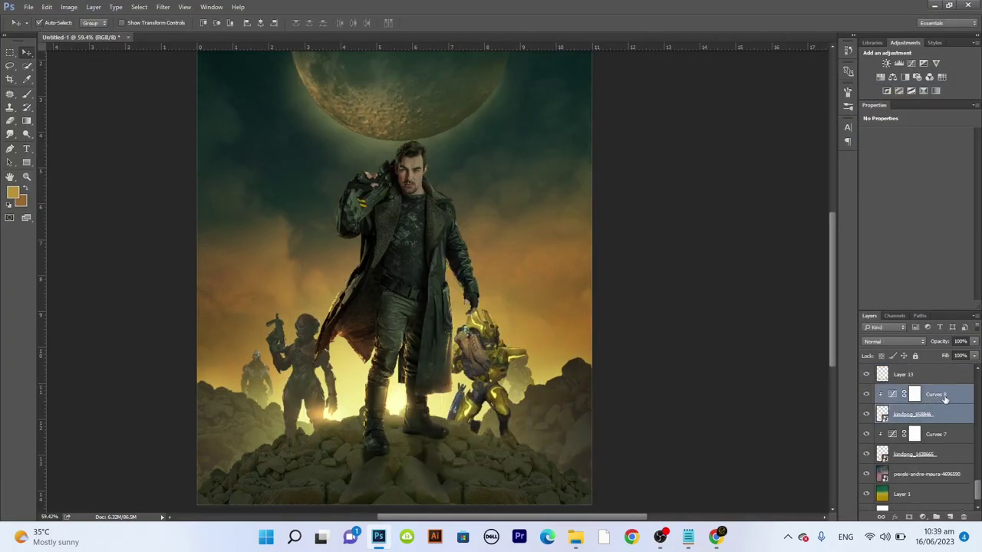
left_click(953, 412)
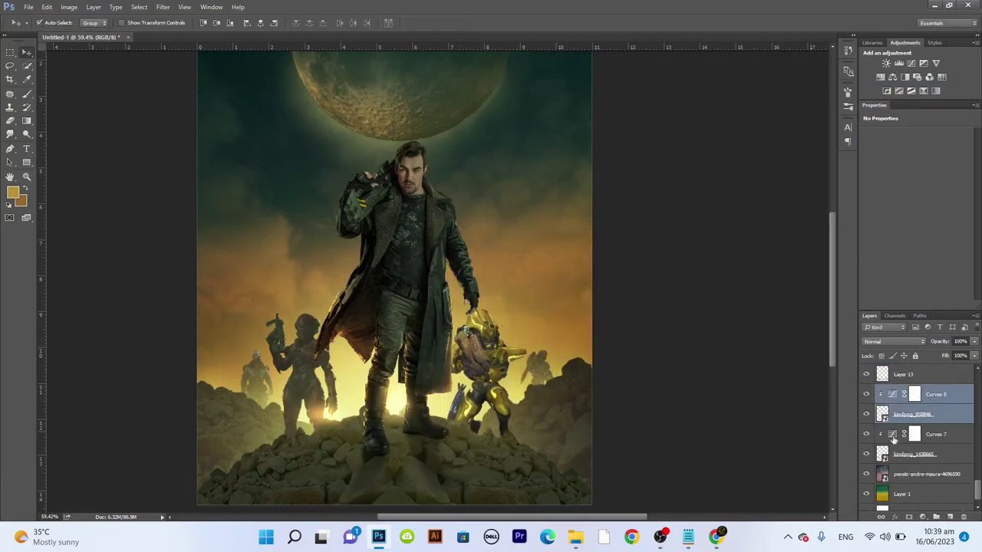
left_click_drag(974, 342, 965, 355)
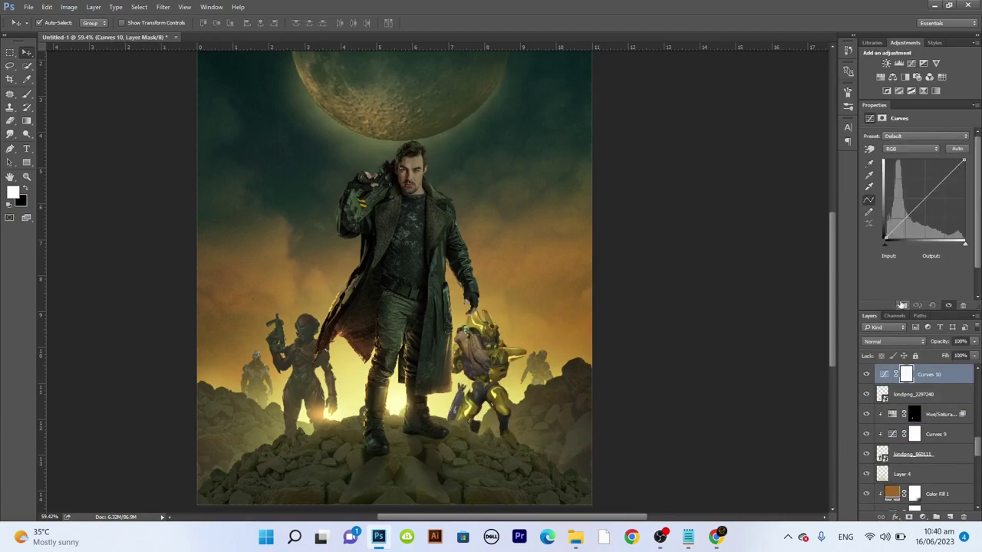
Step: Darken the yellow robot via the Curves blue channel and set the gold Color Fill to 14%
key("alt+5")
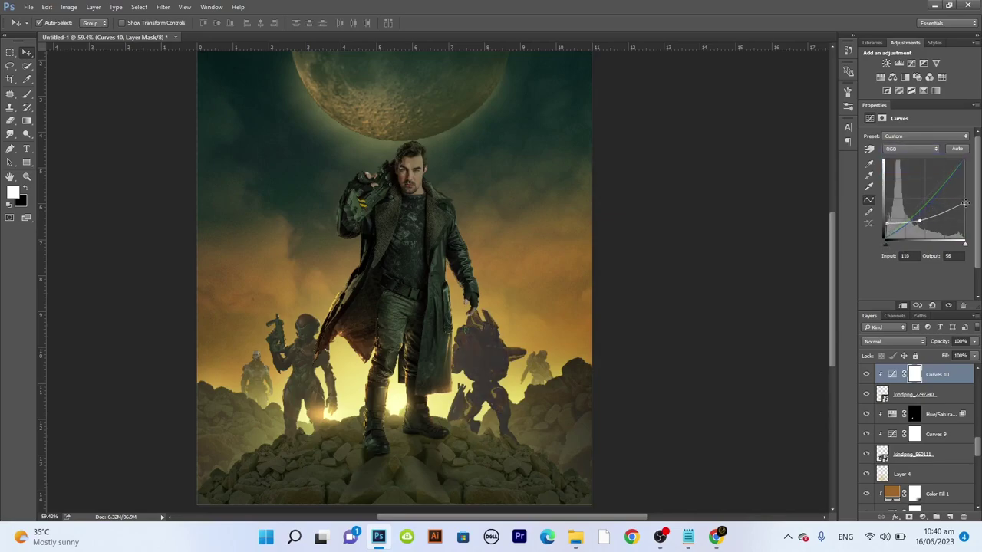
left_click_drag(965, 203, 963, 198)
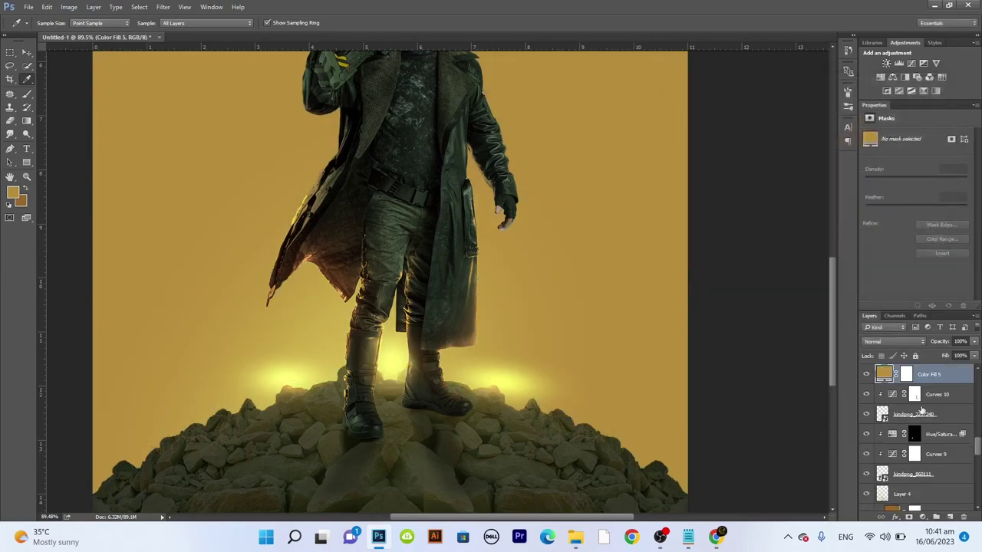
left_click_drag(971, 355, 931, 355)
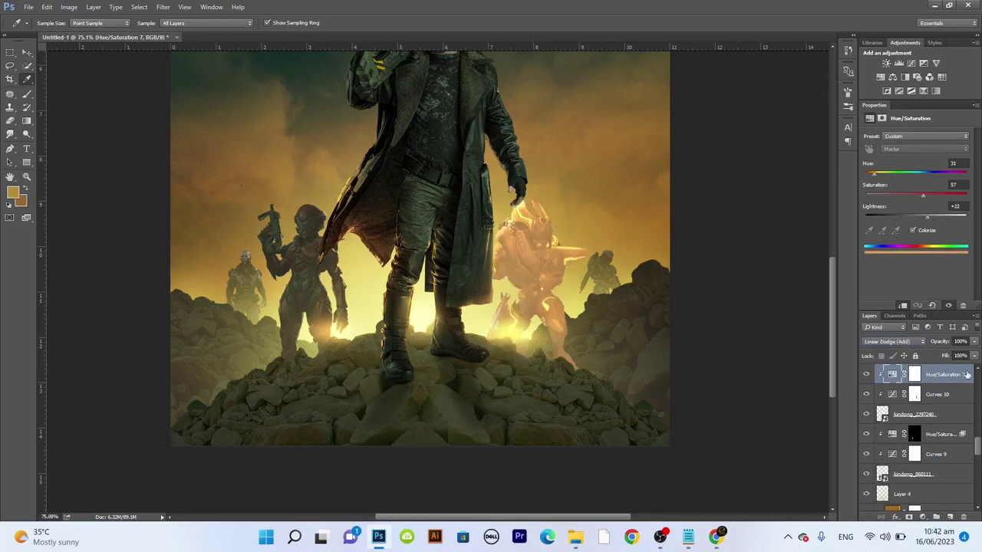
Step: Invert the robot tint's mask and limit it to brighter tones with Blend If
key("d")
key("ctrl+i")
scroll(526, 307, "up", 4)
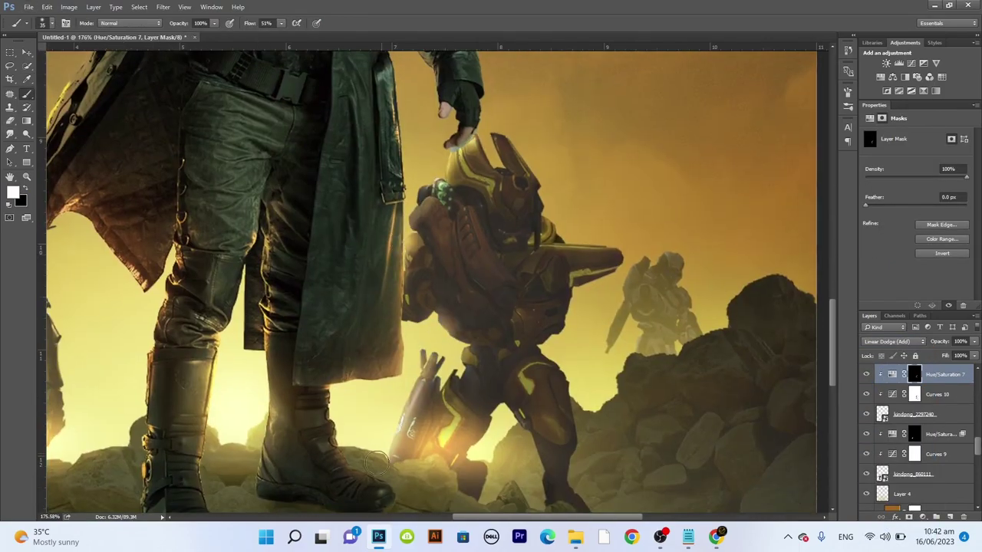
double_click(972, 386)
left_click_drag(710, 277, 734, 281)
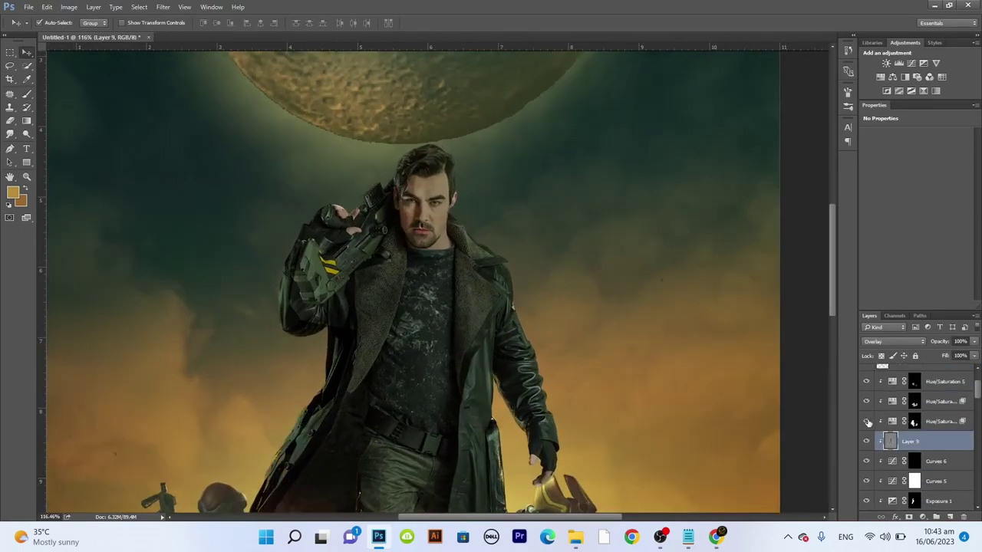
Step: Paint white on the Hue/Saturation mask over the man's coat
left_click(867, 421)
key("b")
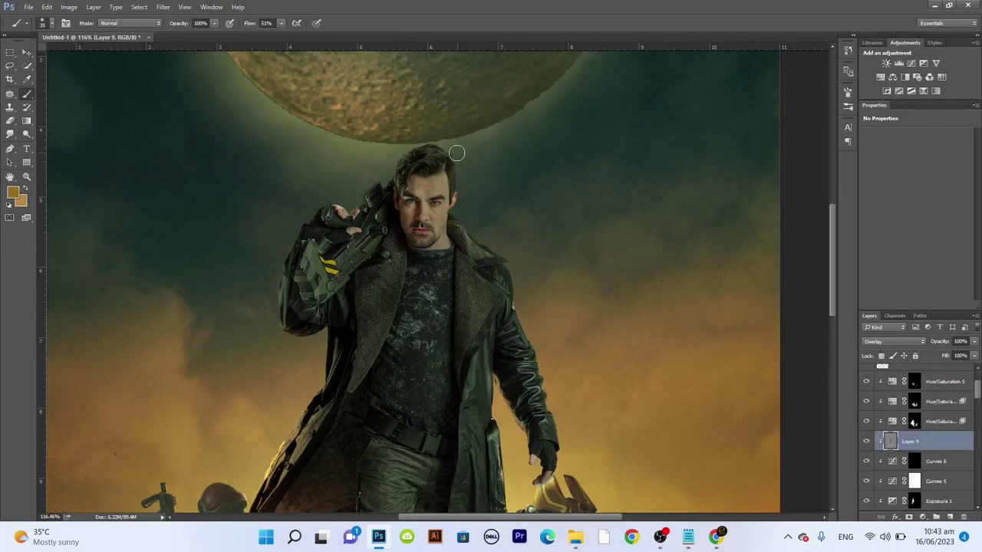
left_click(913, 401)
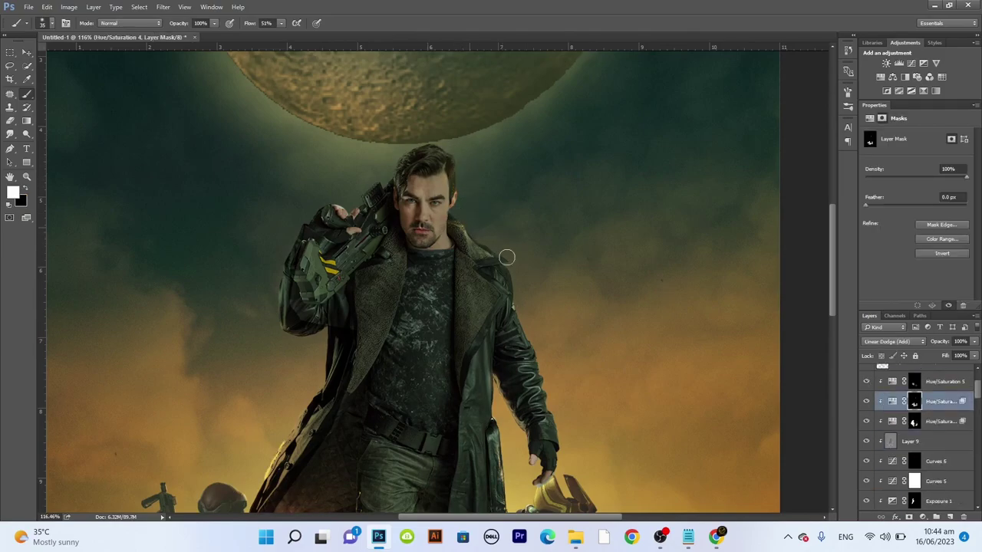
scroll(324, 247, "down", 3)
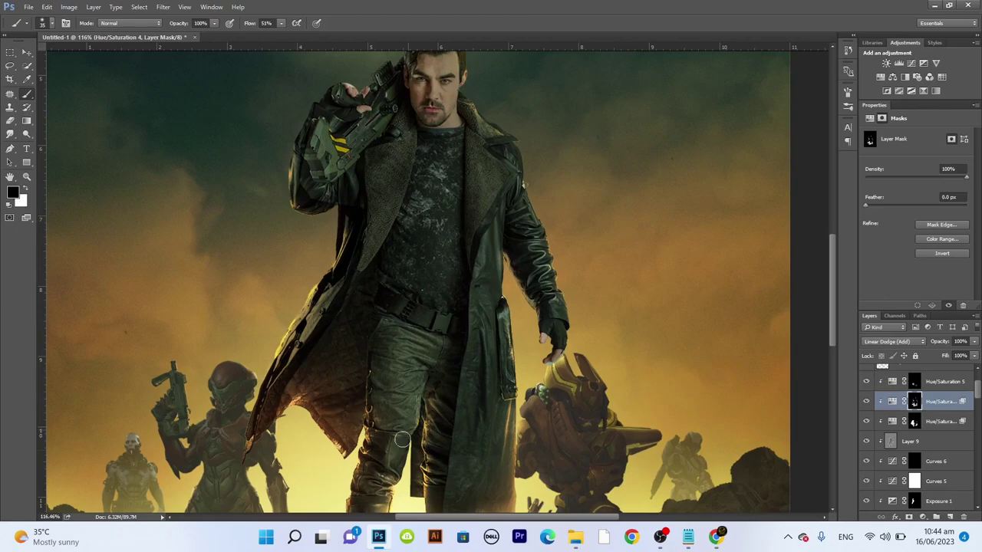
key("x")
scroll(416, 338, "up", 2)
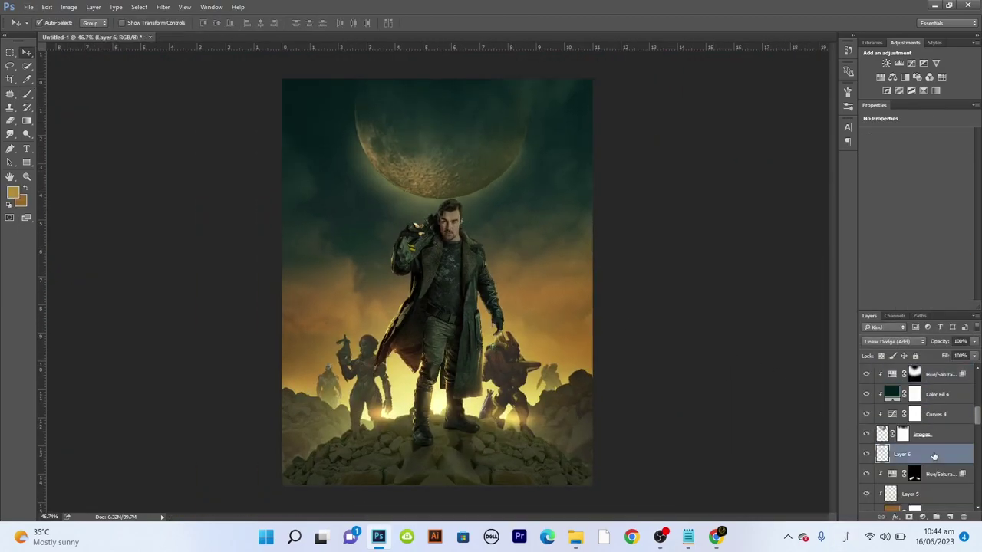
Step: Move the moon to the top-right and add an inverted-mask Exposure adjustment above Color Fill 3
left_click_drag(511, 165, 621, 148)
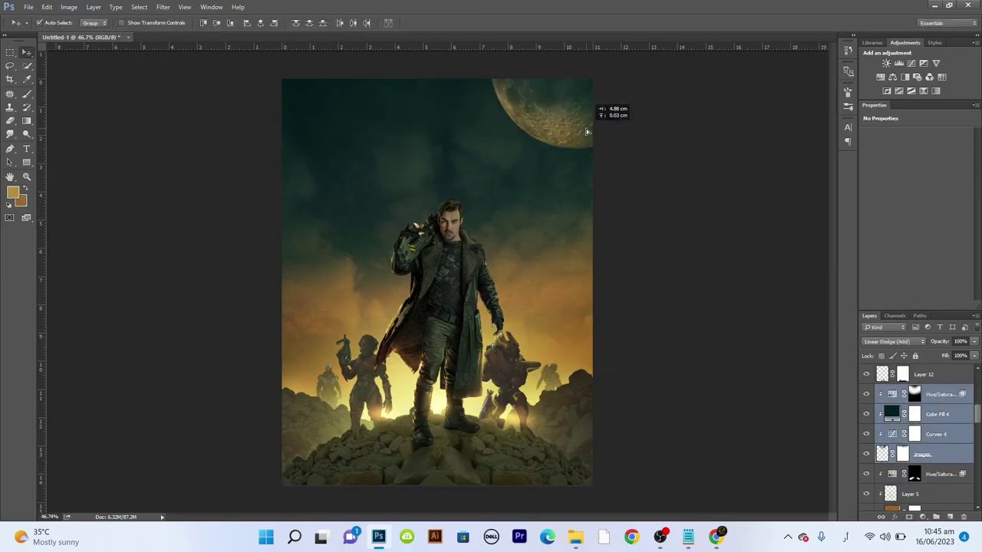
scroll(499, 165, "up", 1)
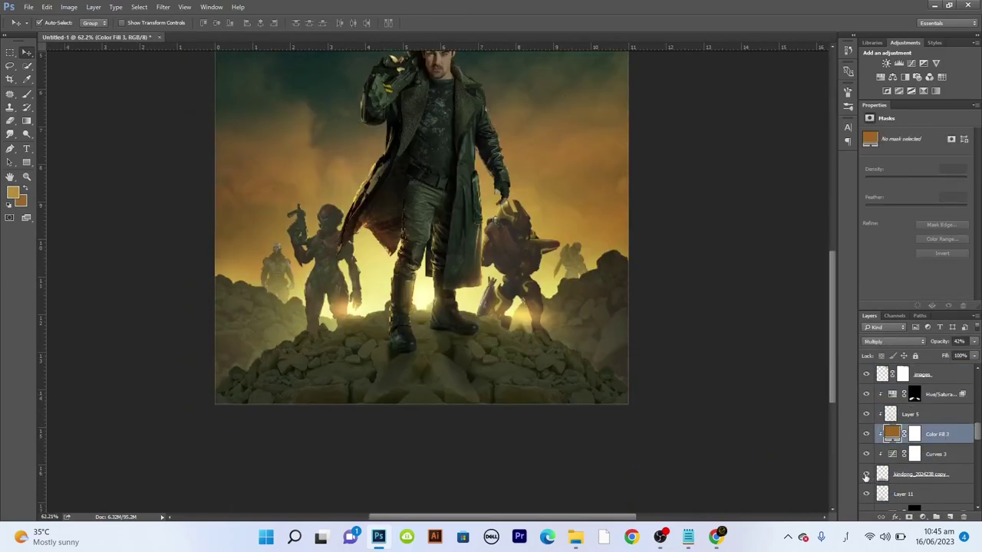
left_click(924, 66)
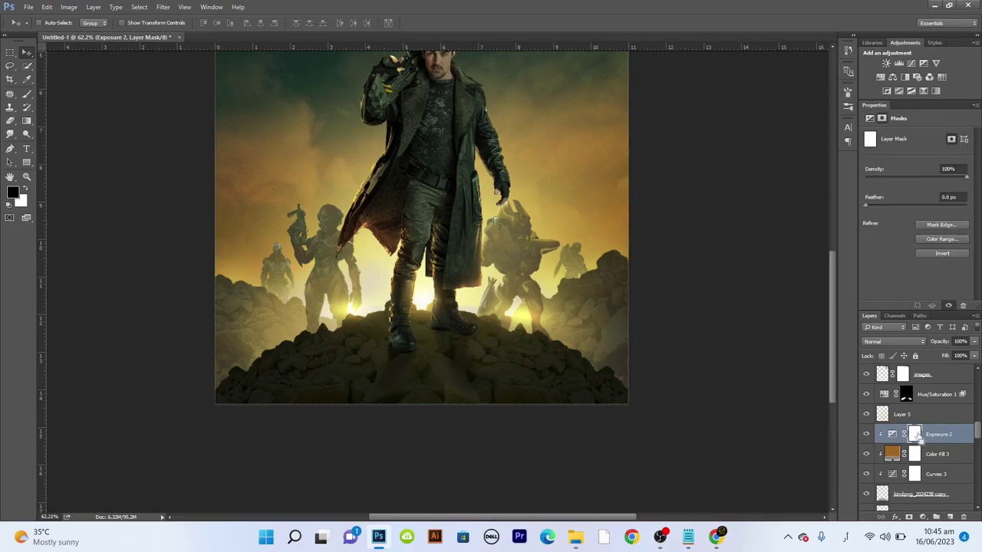
key("ctrl+i")
key("b")
key("x")
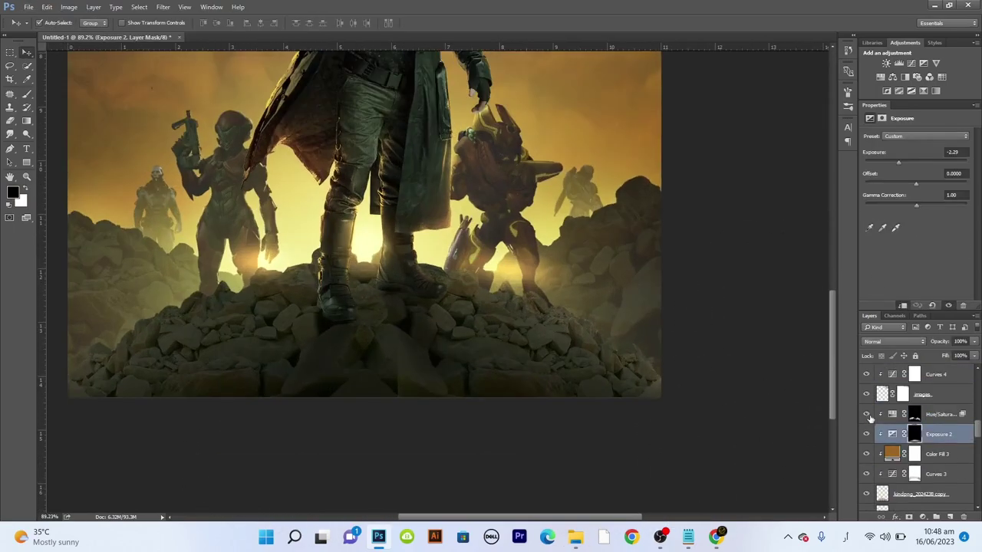
Step: Duplicate the Hue/Saturation layer and raise the copy's saturation to 100
right_click(894, 414)
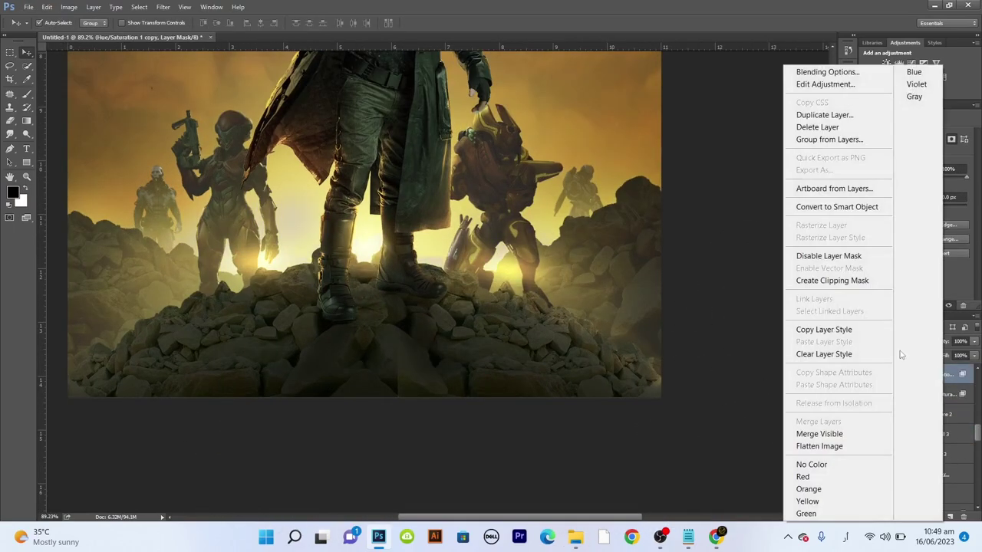
left_click(814, 112)
key("Return")
left_click_drag(957, 198, 968, 196)
left_click_drag(948, 217, 931, 218)
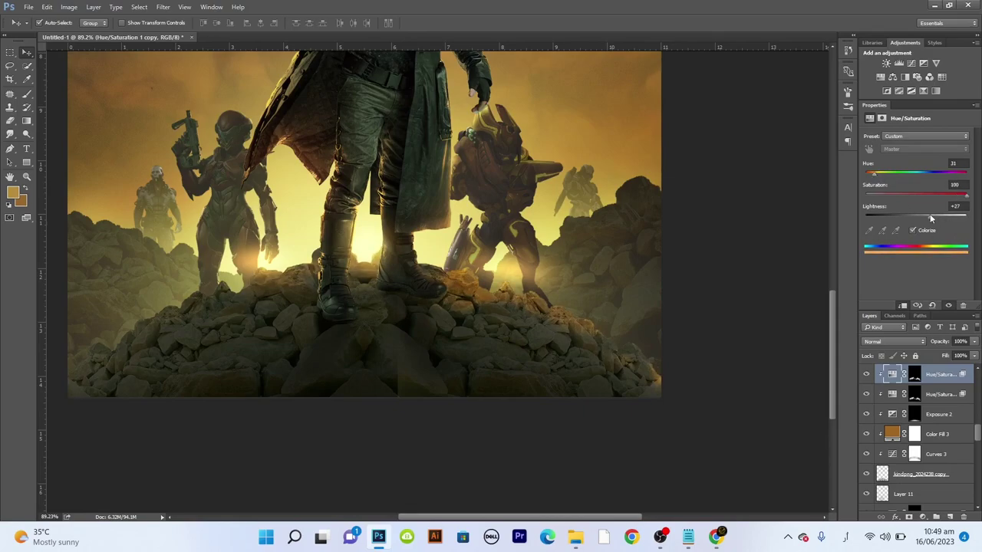
Step: Invert the copy's mask and paint white rim light along the rock edge
key("ctrl+i")
key("b")
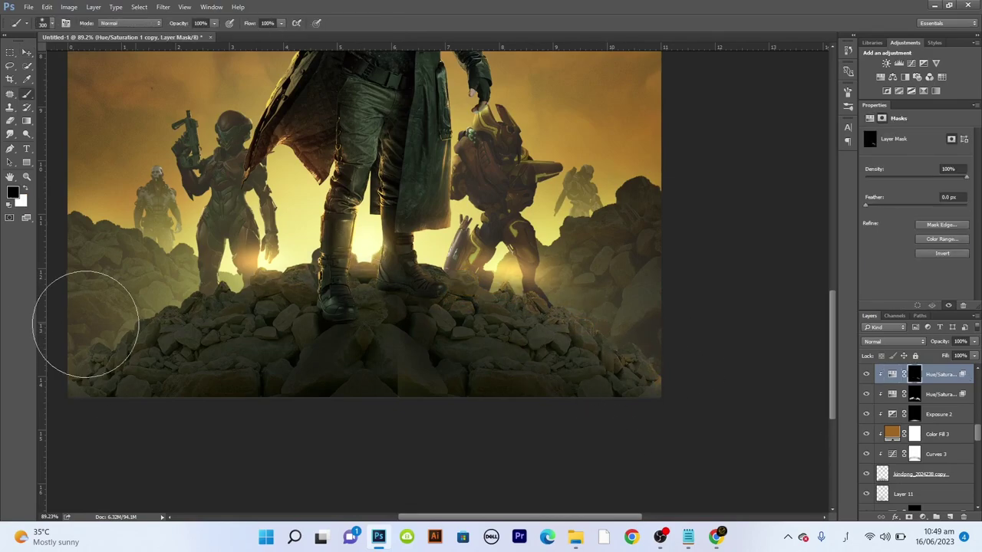
scroll(375, 211, "up", 5, "alt")
key("x")
left_click_drag(380, 169, 337, 162)
scroll(585, 105, "right", 3)
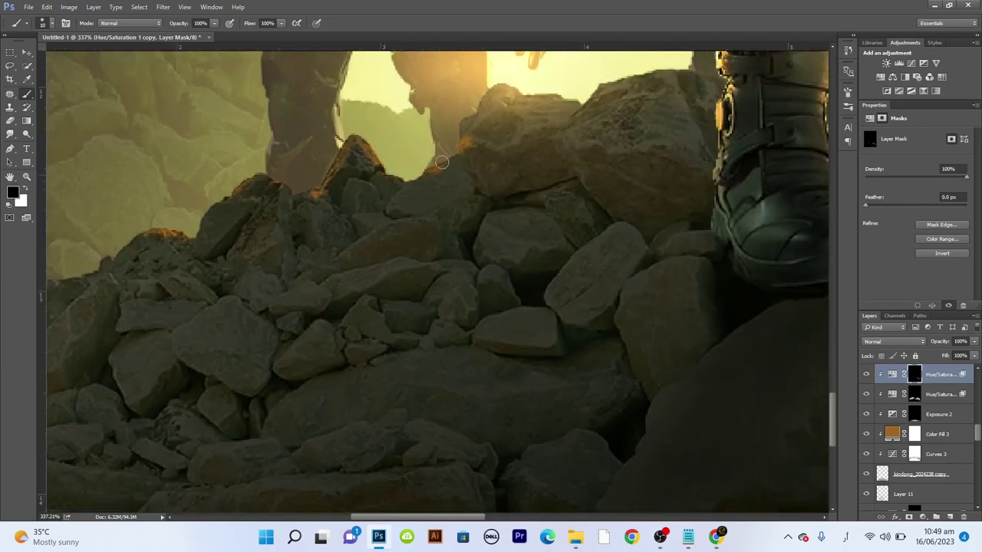
Step: Set the duplicate tint's lightness to +59
left_click(869, 118)
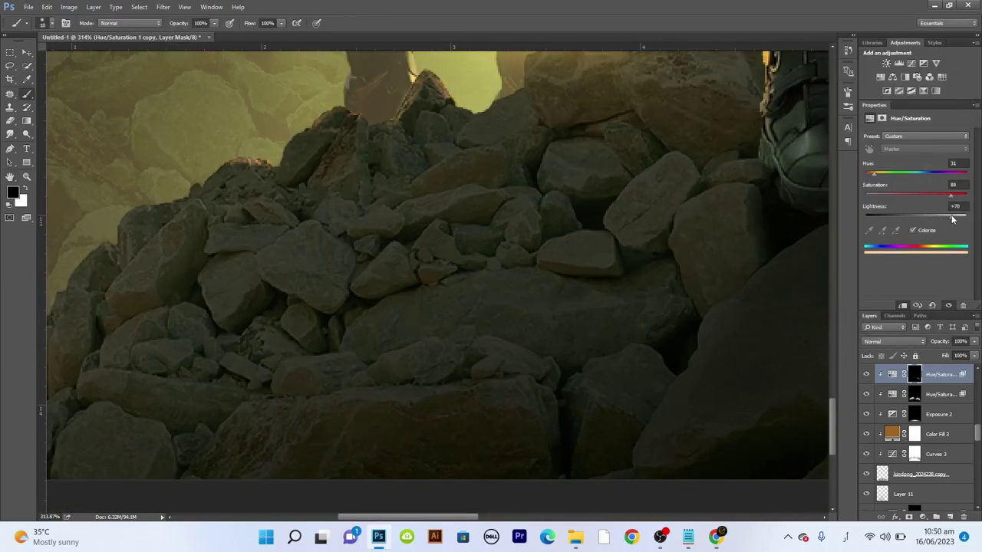
left_click_drag(954, 220, 946, 220)
scroll(381, 188, "down", 2)
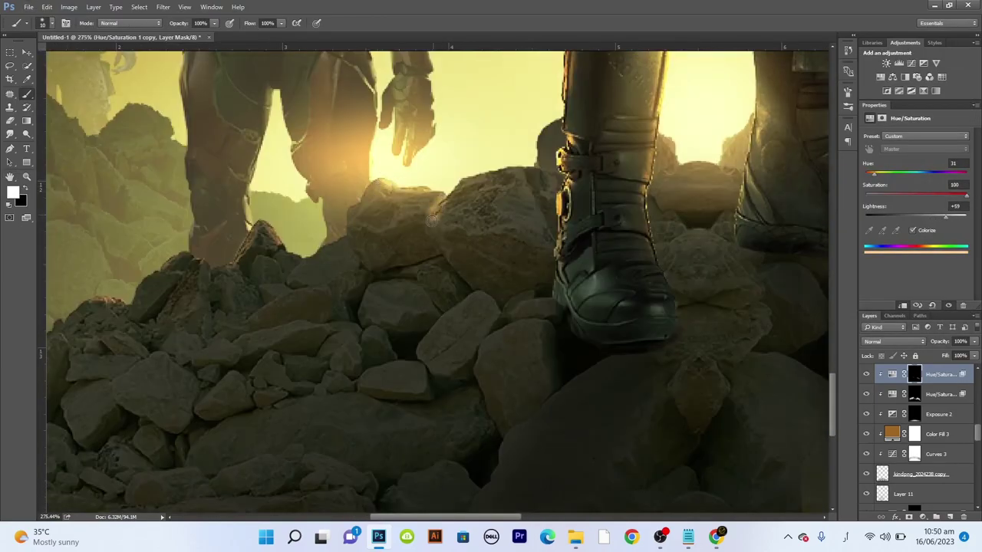
scroll(392, 177, "right", 3)
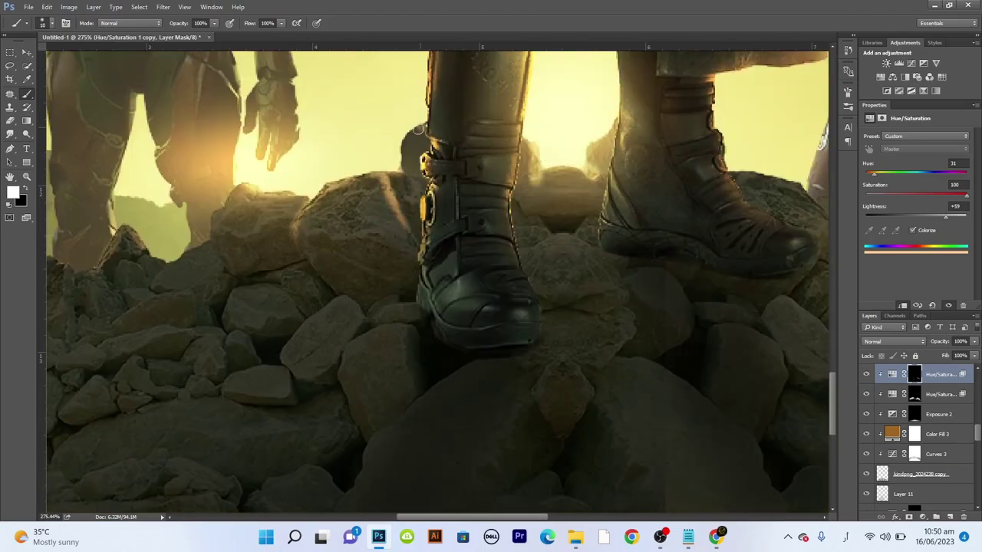
scroll(592, 179, "right", 2)
scroll(616, 226, "right", 3)
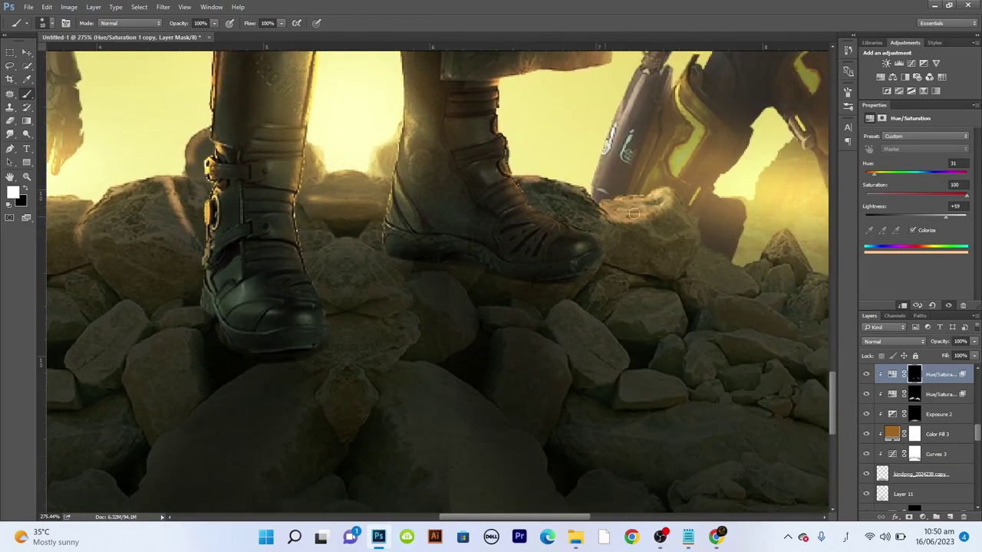
scroll(634, 214, "right", 3)
scroll(614, 207, "down", 1)
scroll(591, 244, "right", 1)
Step: Paint orange rim light in white along the rock edges around the boots
key("x")
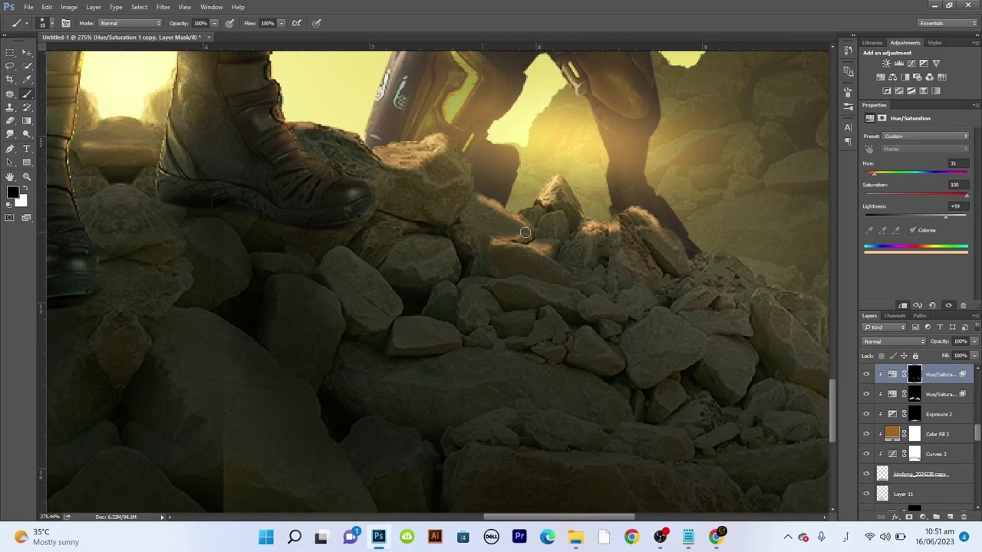
scroll(551, 224, "down", 2)
scroll(587, 231, "right", 3)
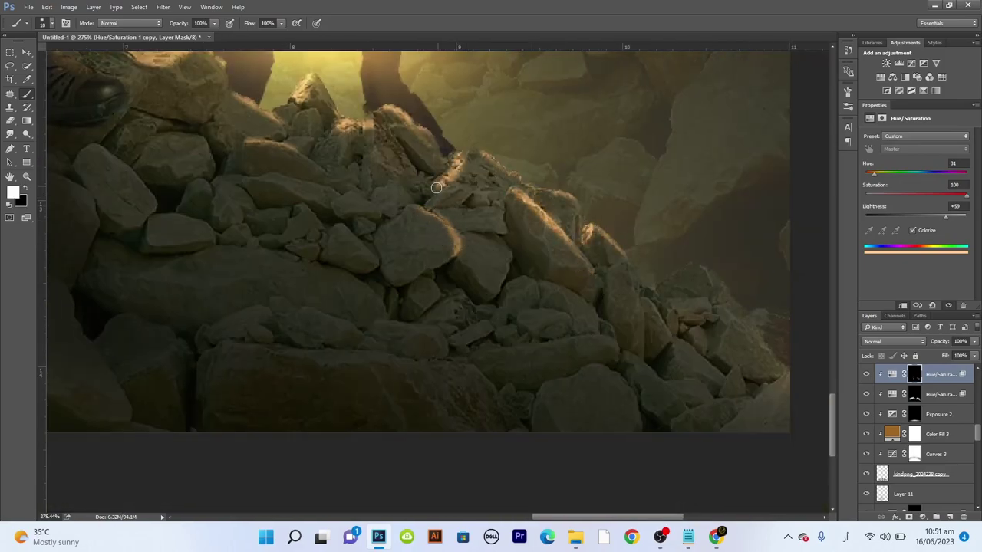
scroll(277, 136, "up", 3)
scroll(277, 136, "left", 2)
scroll(460, 192, "up", 2)
scroll(570, 219, "left", 2)
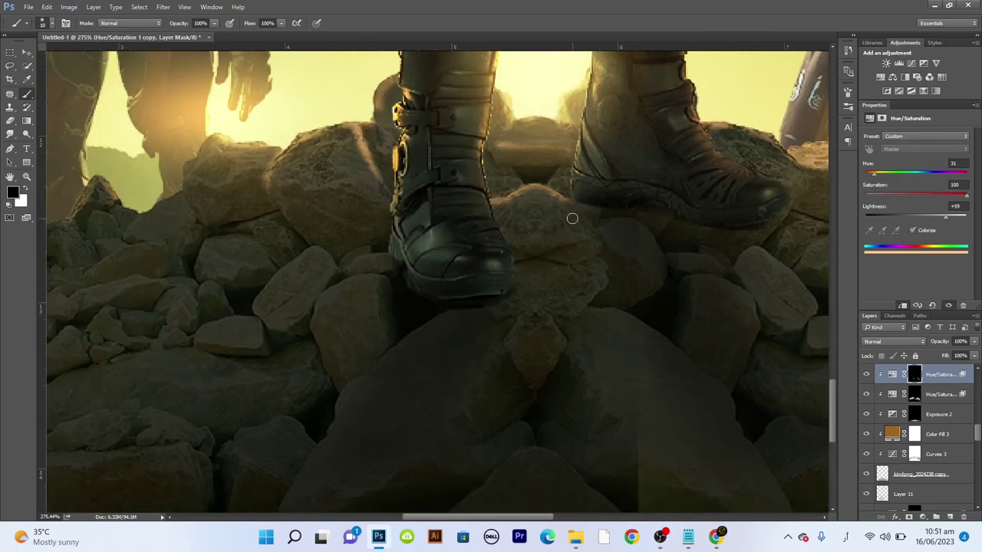
scroll(575, 246, "left", 2)
scroll(344, 284, "left", 1)
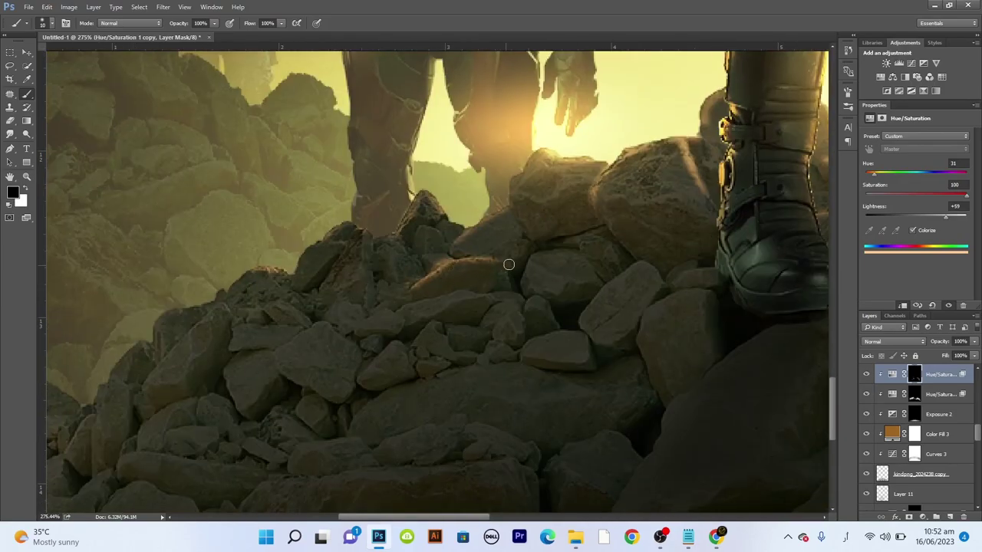
scroll(428, 310, "left", 1)
scroll(427, 309, "left", 1)
key("x")
scroll(364, 301, "left", 1)
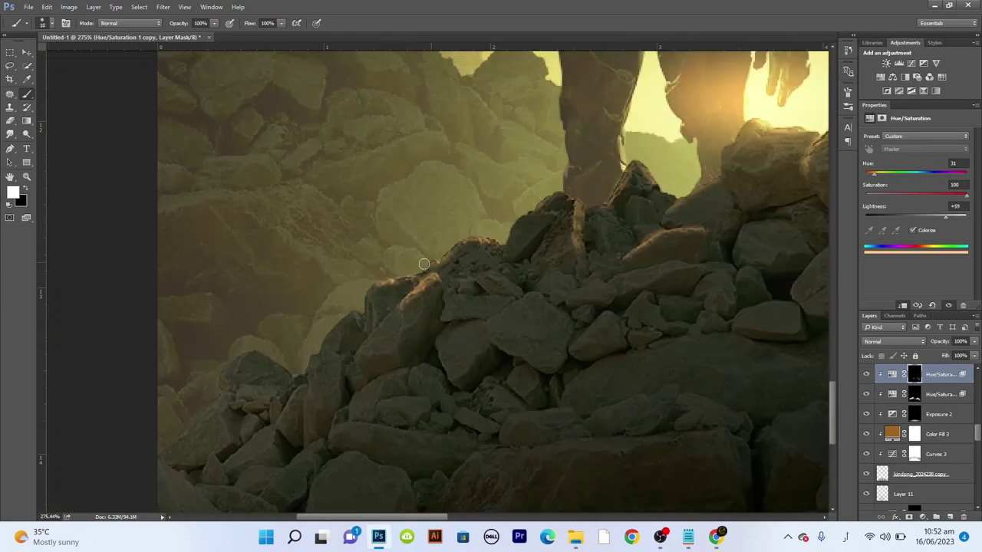
Step: Touch up the rim-light mask with a size-70 brush, then view the whole poster
key("x")
scroll(686, 357, "down", 3)
scroll(645, 265, "up", 3)
key("bracketright")
key("bracketright")
key("bracketright")
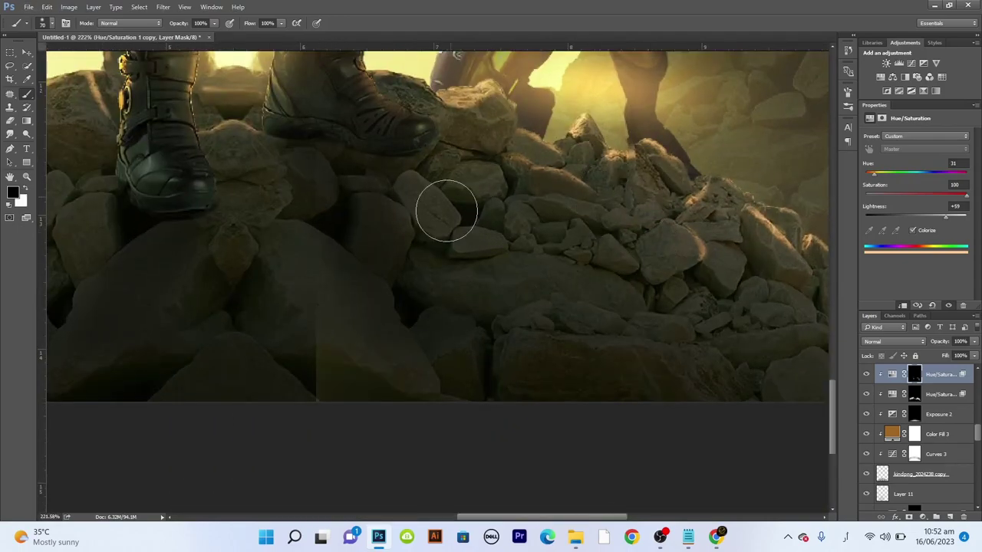
scroll(446, 211, "up", 2)
scroll(447, 211, "left", 4)
scroll(438, 187, "left", 2)
scroll(423, 220, "left", 2)
scroll(281, 281, "down", 1)
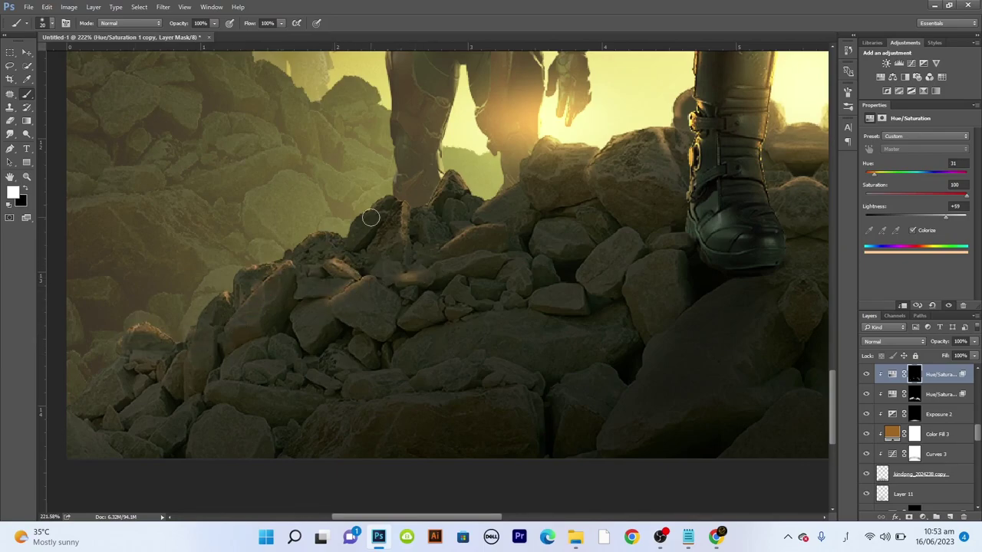
key("x")
scroll(371, 219, "right", 2)
scroll(460, 221, "right", 3)
scroll(565, 222, "right", 3)
scroll(498, 231, "right", 3)
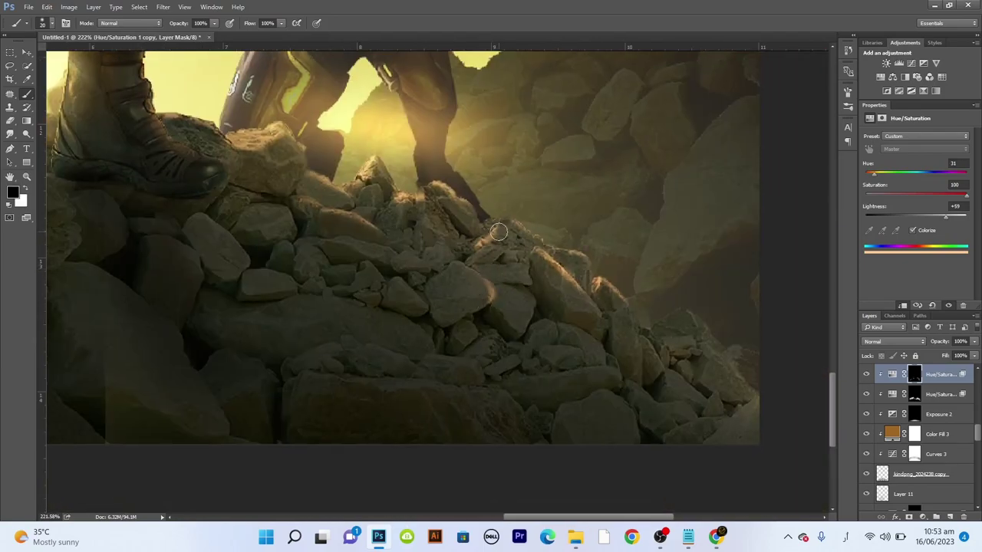
key("ctrl+0")
scroll(361, 253, "up", 2)
Step: Place the spaceship image and shrink it into the upper-left sky
scroll(361, 253, "up", 2)
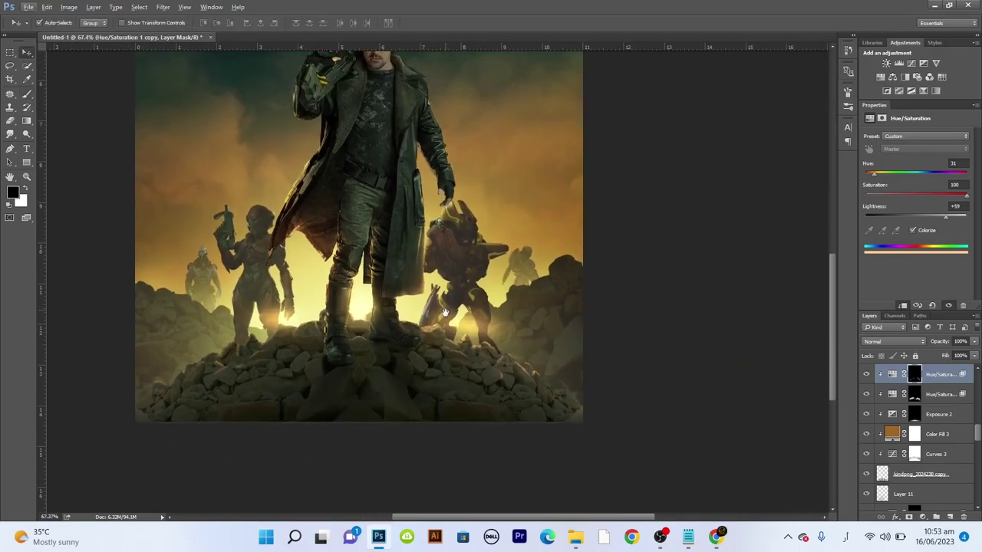
key("i")
scroll(963, 465, "down", 3)
scroll(964, 465, "down", 3)
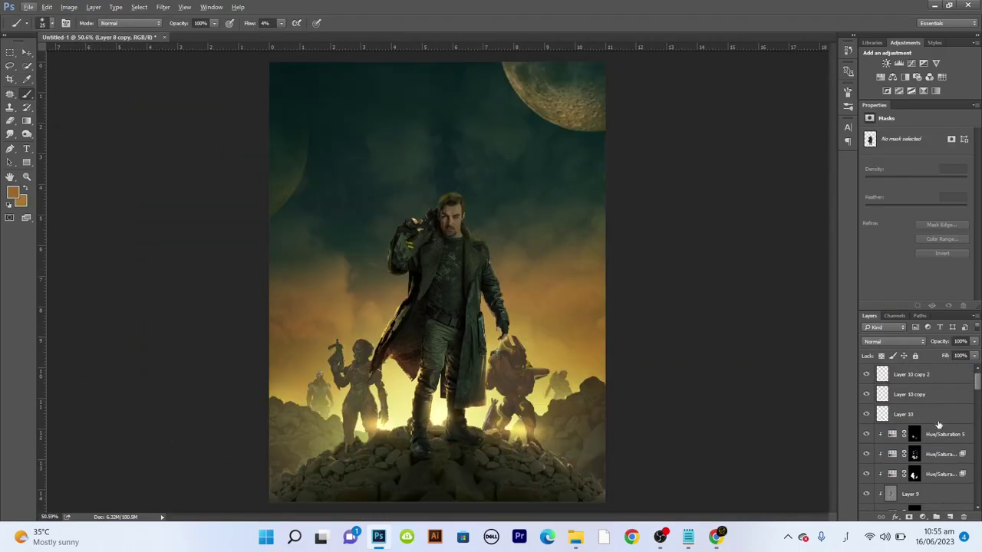
left_click(29, 7)
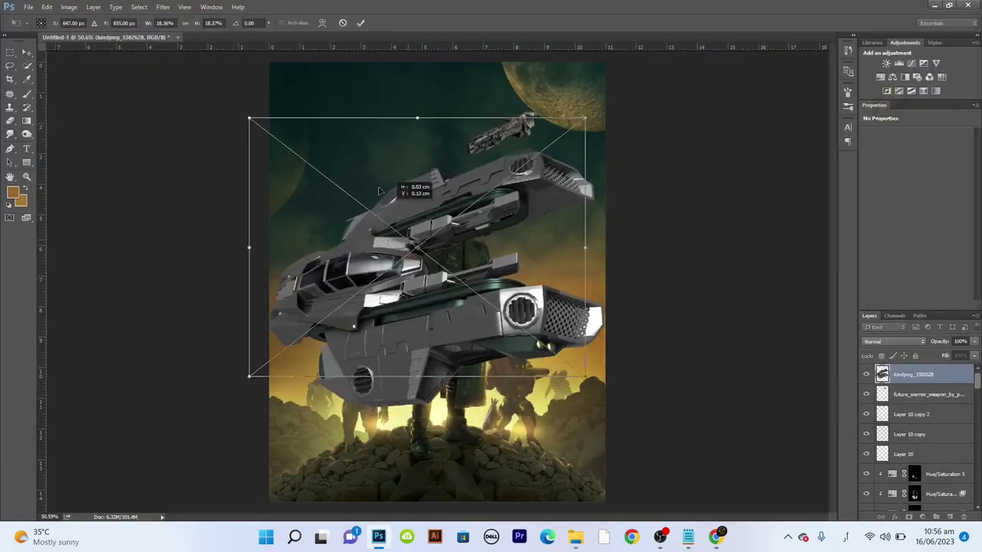
left_click_drag(379, 190, 337, 153)
Step: Shrink the weapon image into a small craft flying in the sky
key("Return")
left_click(928, 394)
key("ctrl+t")
left_click_drag(537, 150, 569, 168)
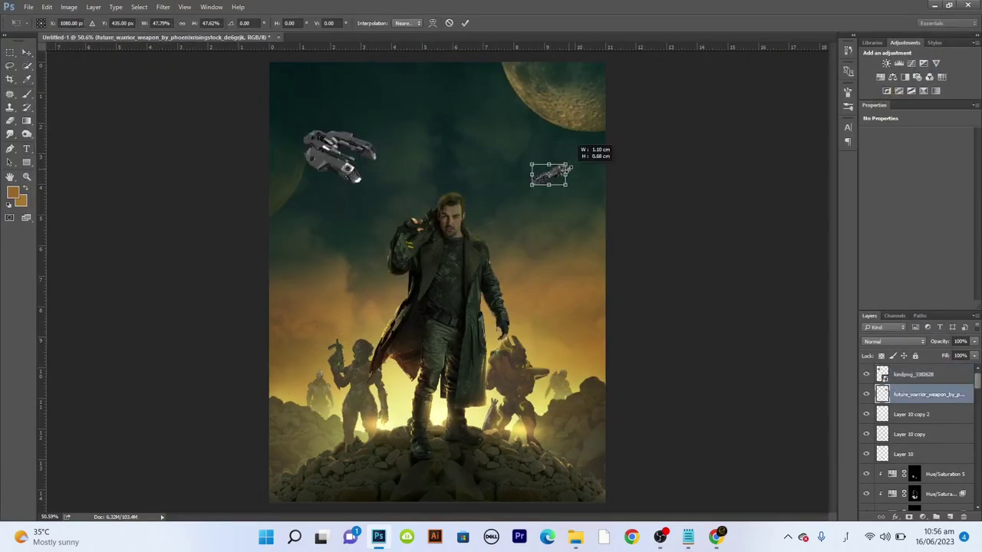
key("Return")
left_click(913, 375)
left_click(29, 7)
Step: Place the kindpng_3531686 robot, scale it onto the bottom-right rocks, and move its layer beside the robots
left_click(66, 236)
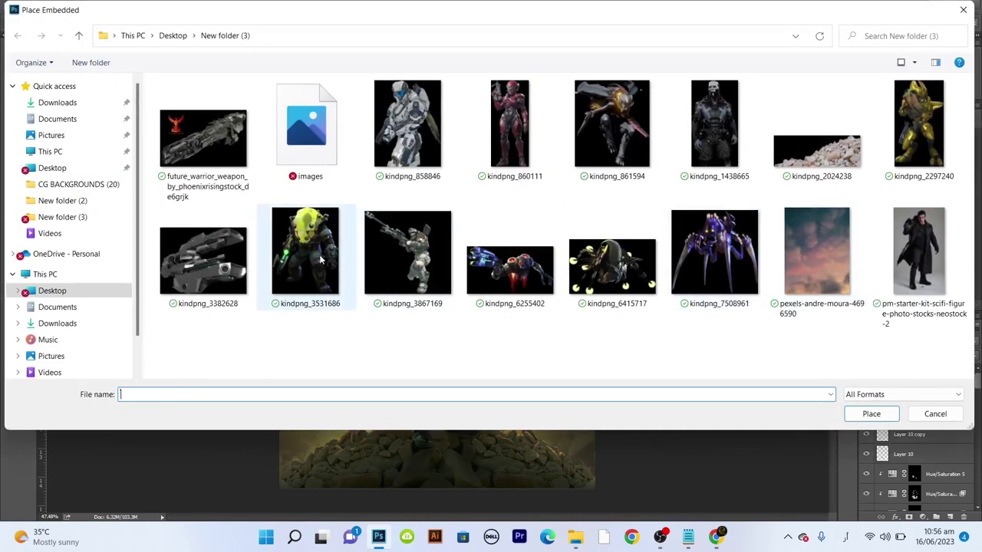
double_click(321, 261)
left_click_drag(279, 72, 545, 427)
key("Return")
scroll(586, 373, "up", 2)
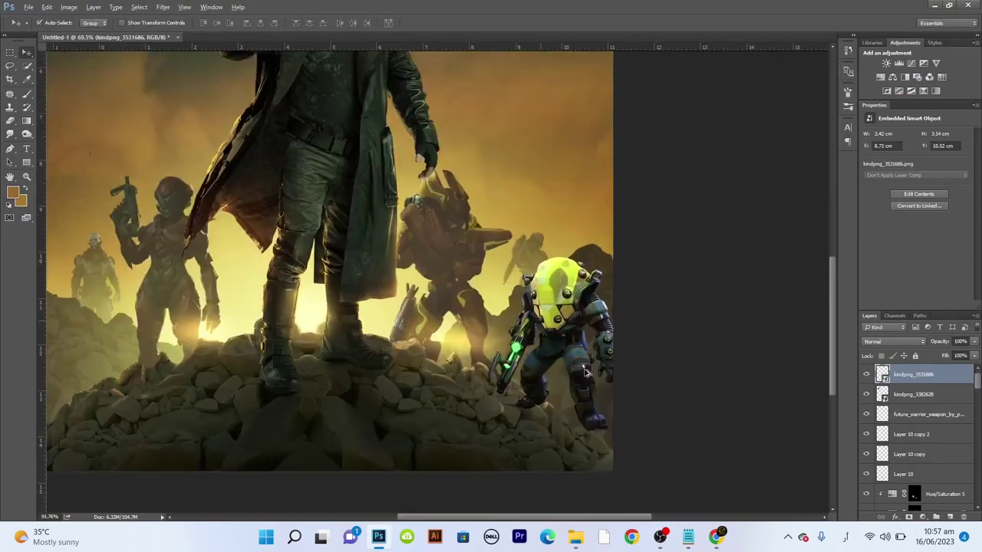
scroll(585, 373, "up", 2)
key("ctrl+t")
left_click_drag(478, 248, 516, 292)
key("Return")
left_click_drag(913, 374, 928, 491)
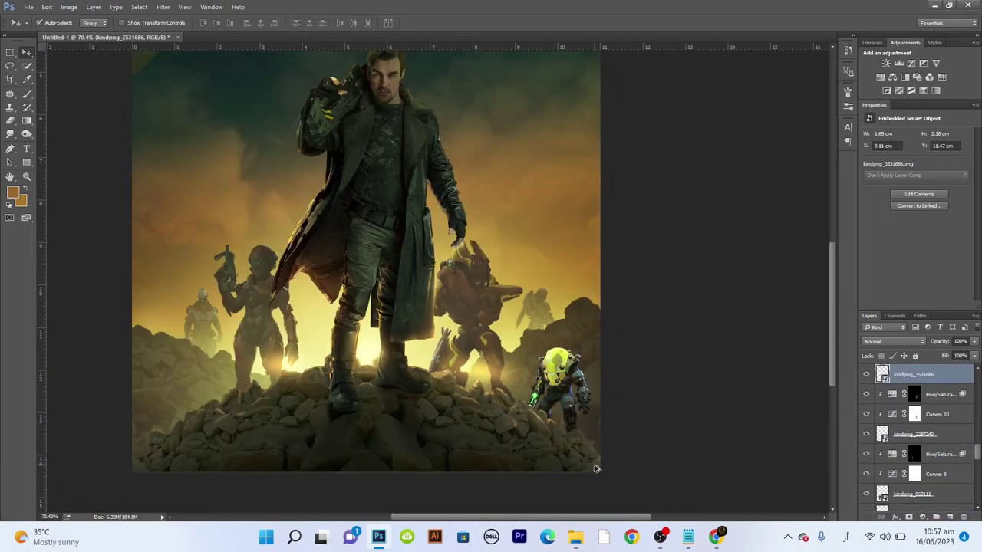
Step: Darken the robot with clipped Curves and add an Exposure layer with an inverted mask
left_click(911, 63)
left_click_drag(964, 161, 969, 219)
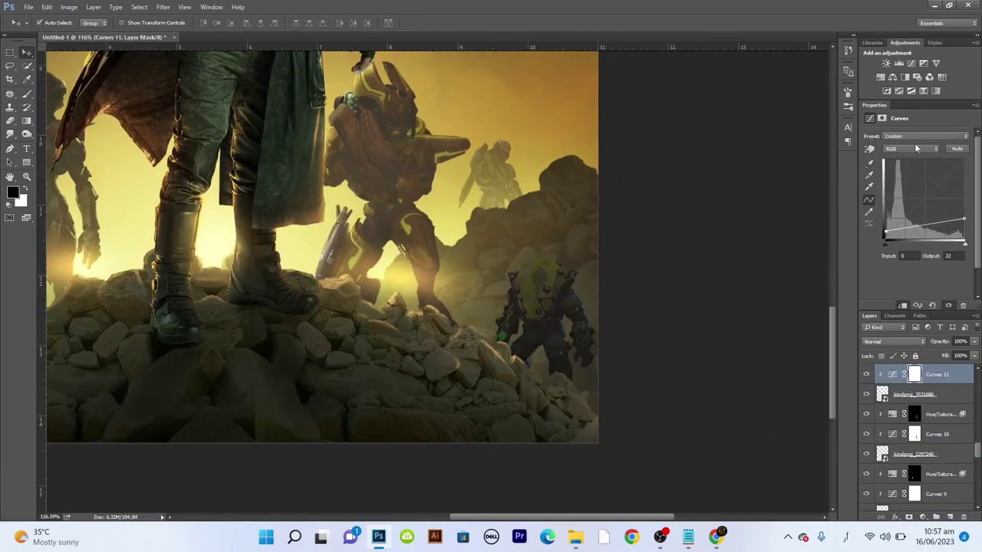
left_click(901, 178)
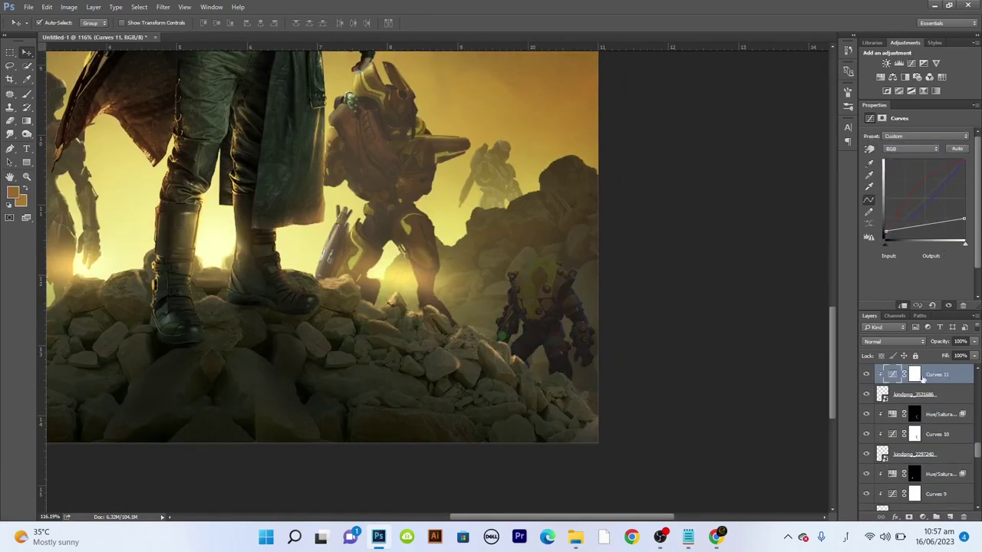
left_click(924, 63)
key("ctrl+i")
Step: Brush white on the Exposure 3 mask along the robot helmet's edges
scroll(526, 230, "up", 5)
key("b")
key("x")
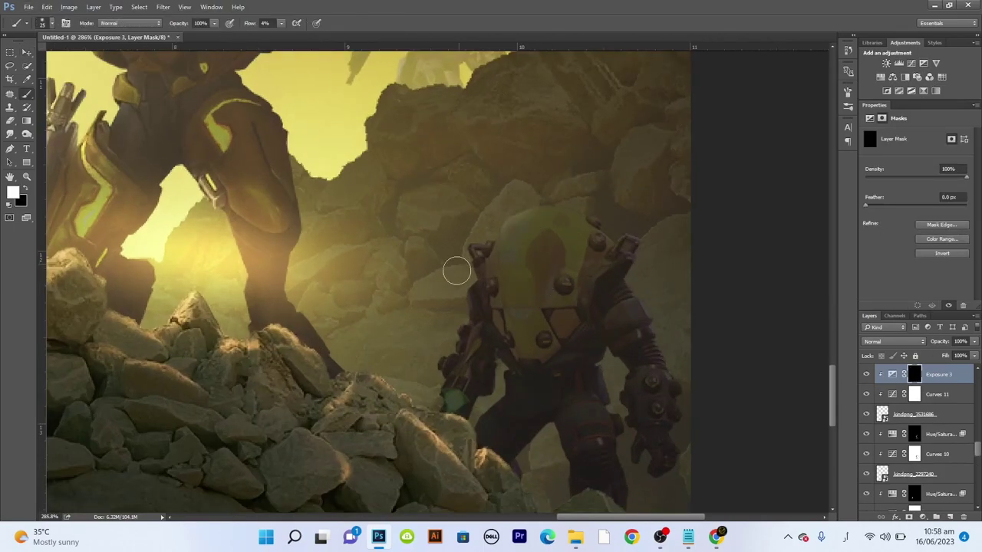
scroll(467, 371, "up", 3)
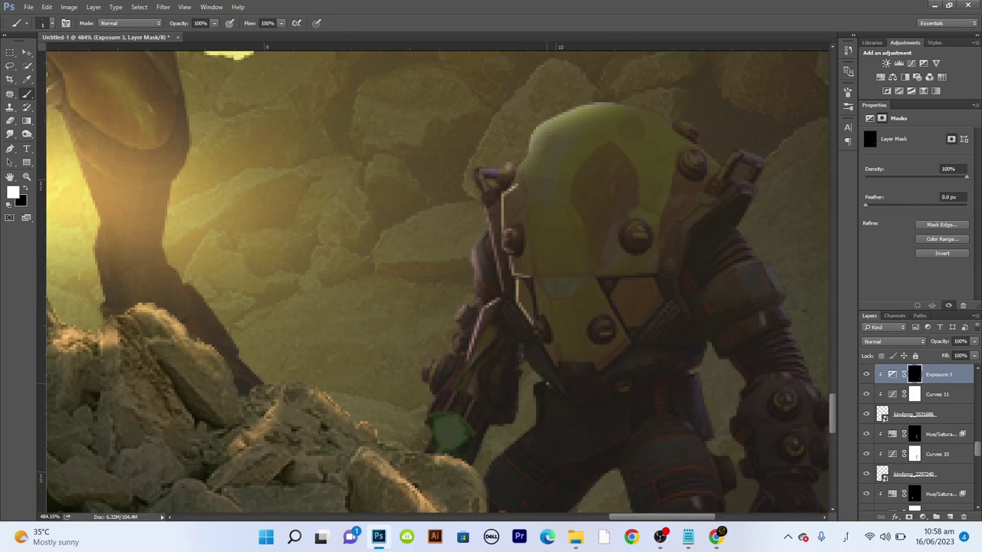
scroll(540, 422, "down", 3)
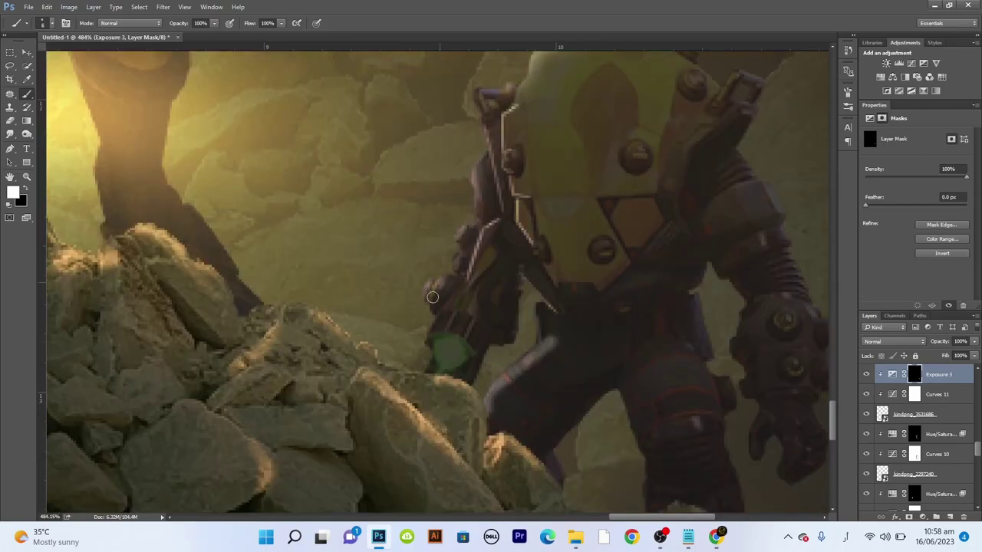
scroll(520, 86, "up", 3)
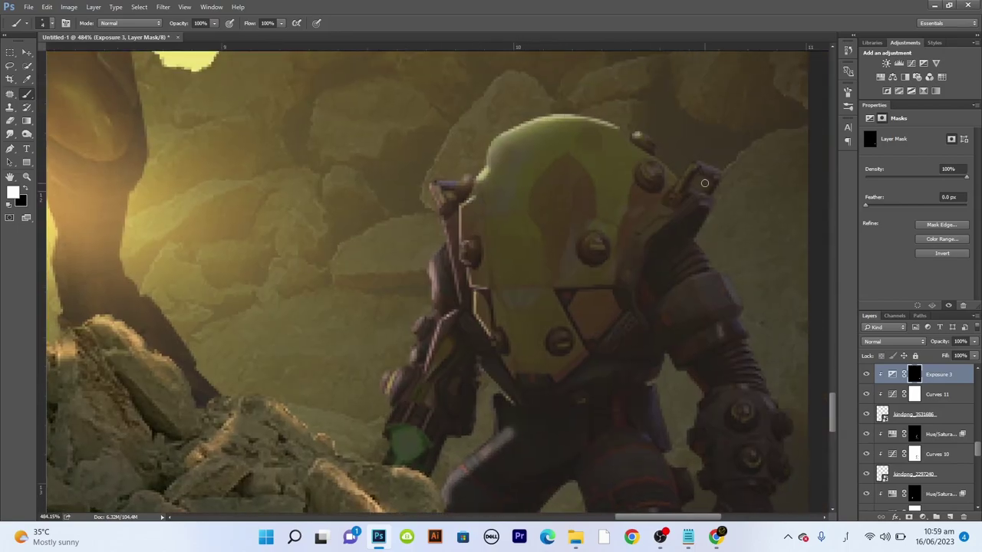
scroll(522, 300, "down", 2)
scroll(520, 299, "down", 3)
scroll(517, 296, "up", 4)
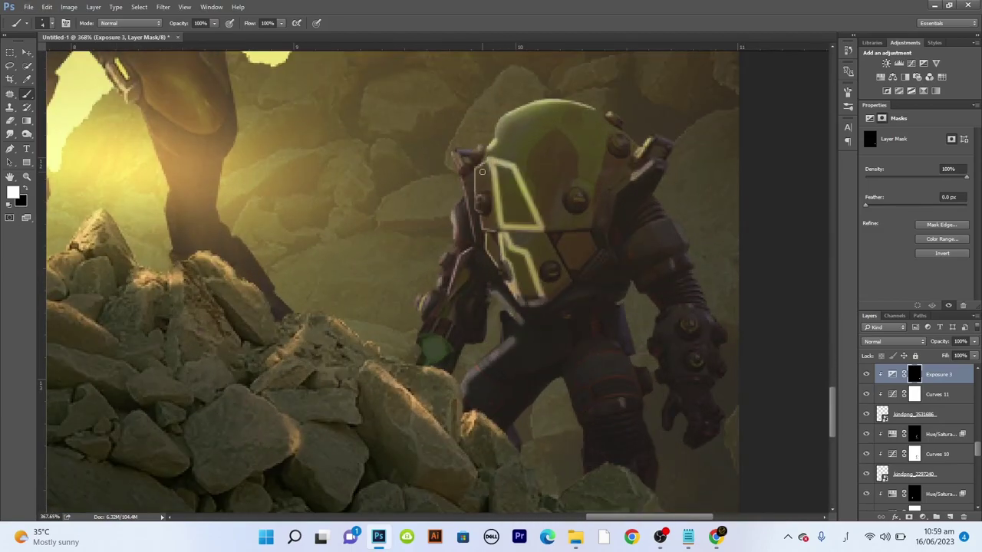
scroll(502, 181, "down", 1)
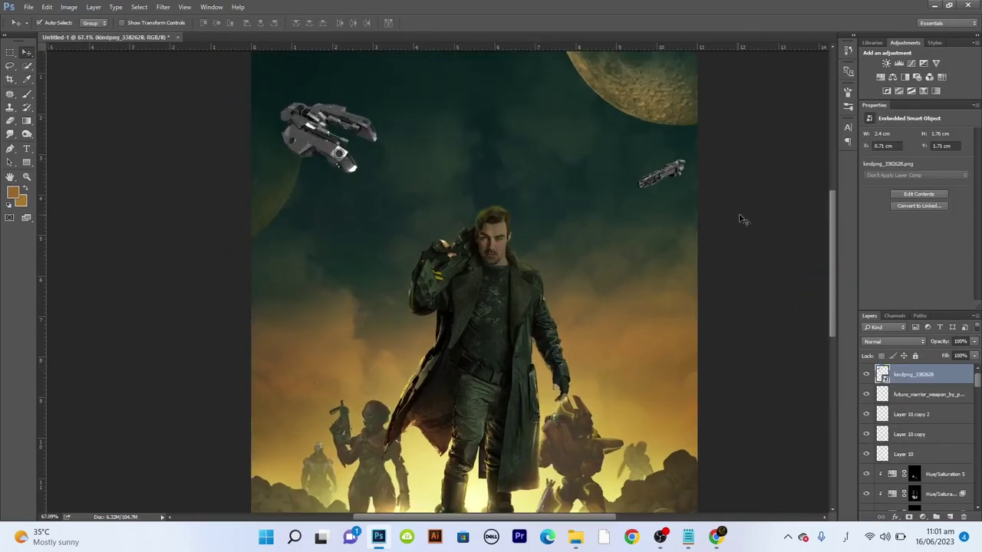
Step: Darken the ships with clipped Curves 12 and add a Blend If-limited Hue/Saturation tint
left_click(911, 63)
left_click_drag(963, 161, 973, 208)
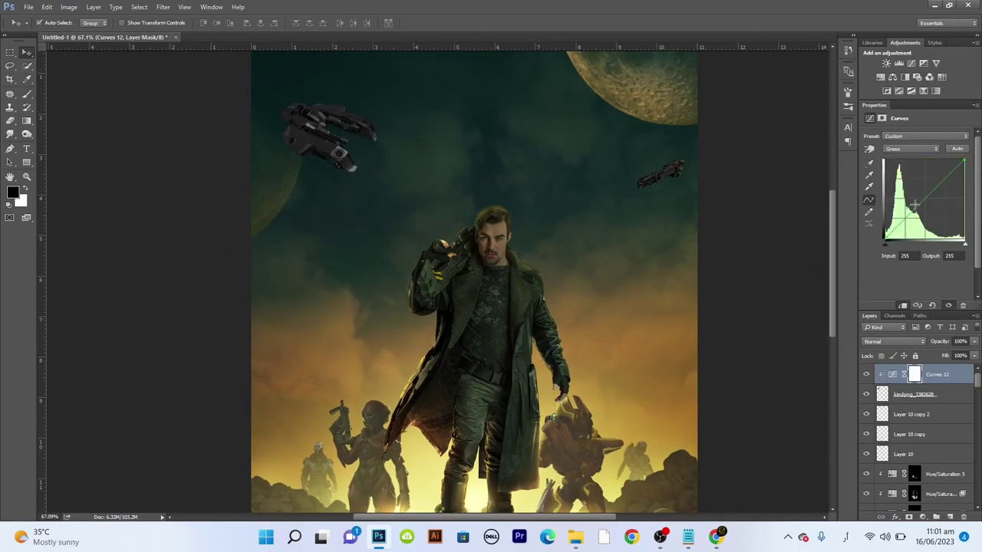
left_click(881, 76)
double_click(951, 375)
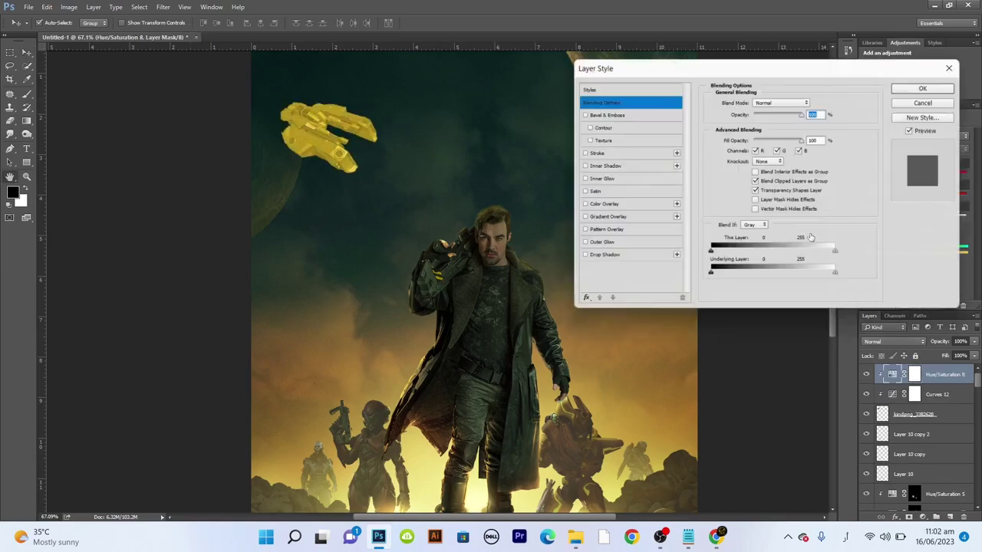
left_click_drag(714, 278, 753, 280)
key("Return")
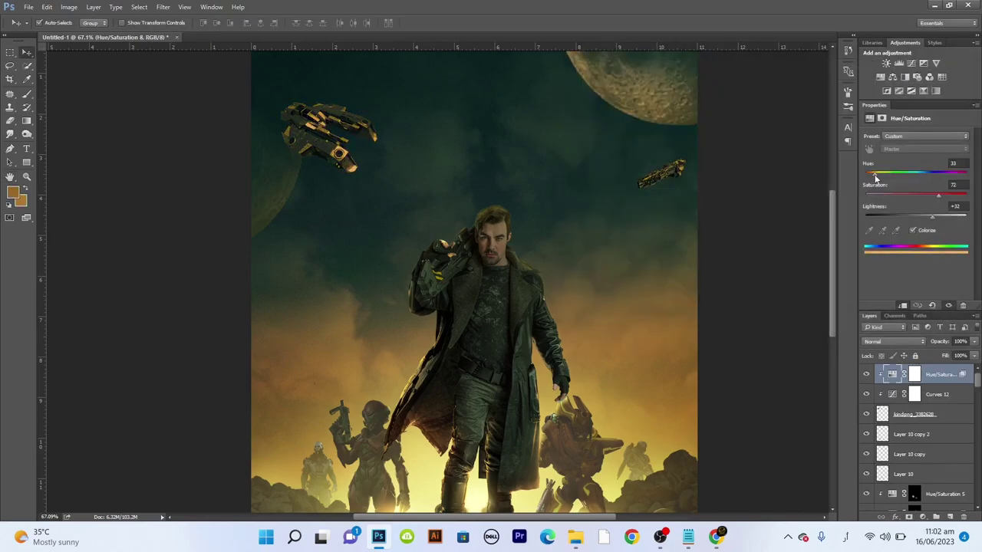
Step: Invert the tint mask and paint orange glow on the engines with Linear Dodge (Add)
left_click(914, 375)
key("ctrl+i")
scroll(340, 114, "up", 5)
key("b")
left_click(370, 254)
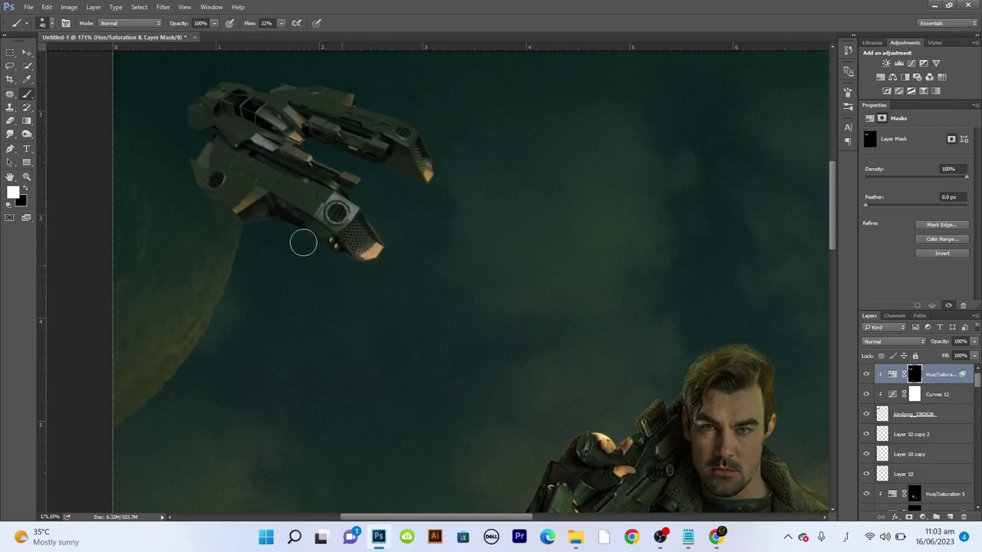
key("ctrl+0")
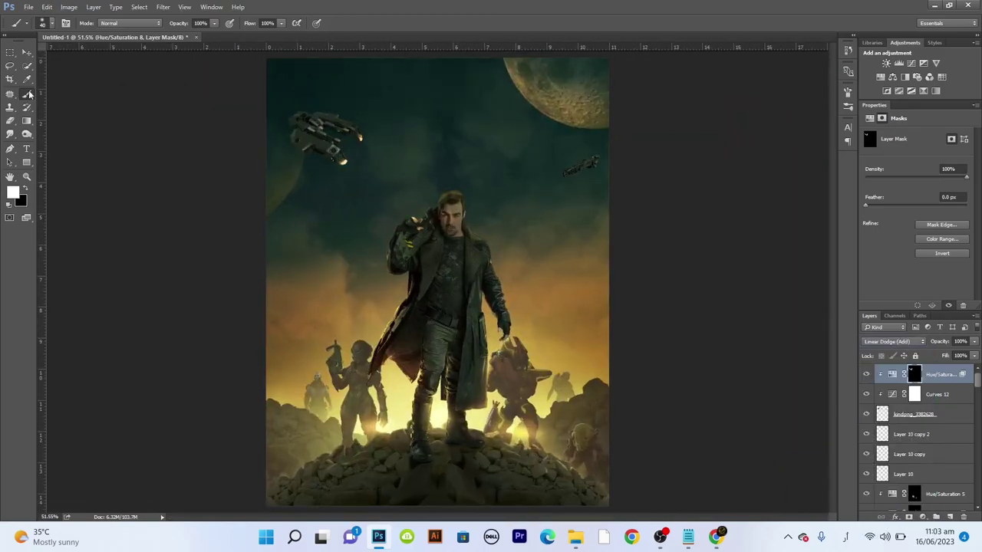
scroll(584, 141, "up", 5)
scroll(583, 141, "down", 5)
key("v")
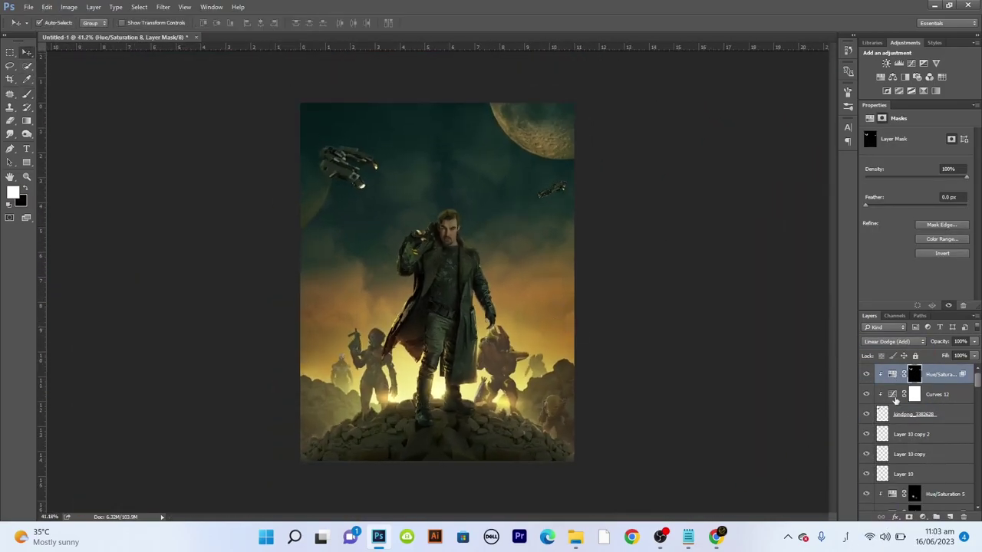
left_click(937, 394)
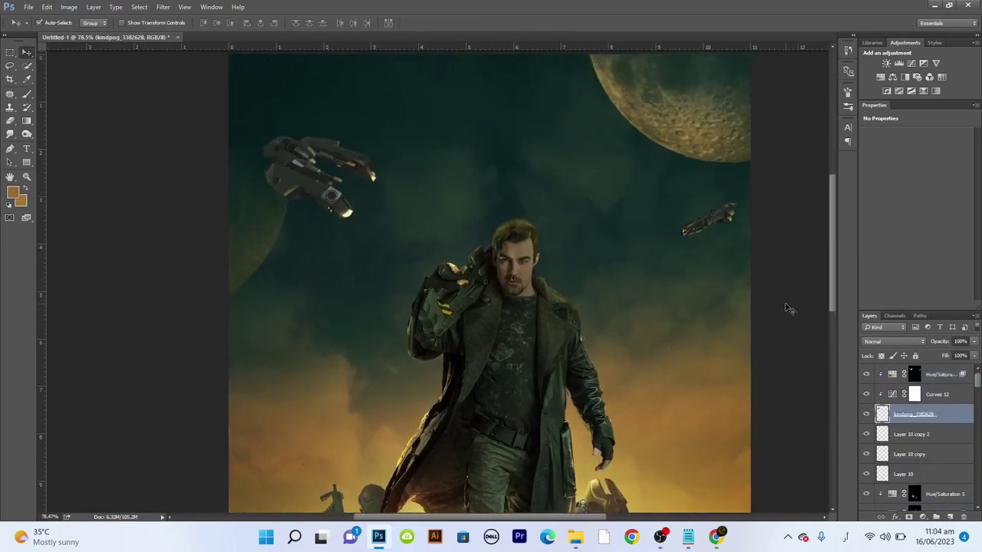
Step: Create Layer 15 for laser beams, set to Screen at low opacity
key("ctrl+shift+alt+n")
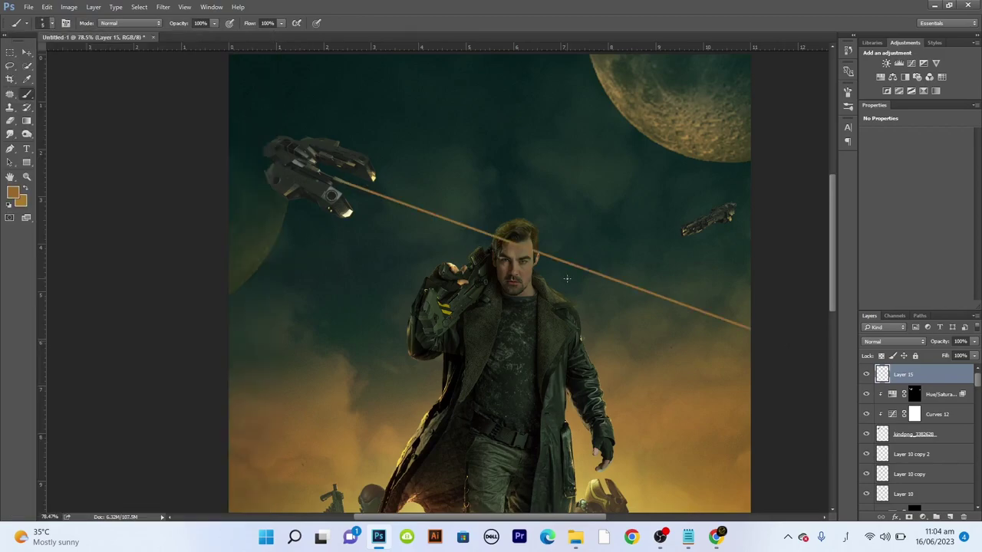
scroll(775, 283, "up", 1)
left_click(894, 341)
left_click(890, 432)
left_click(975, 342)
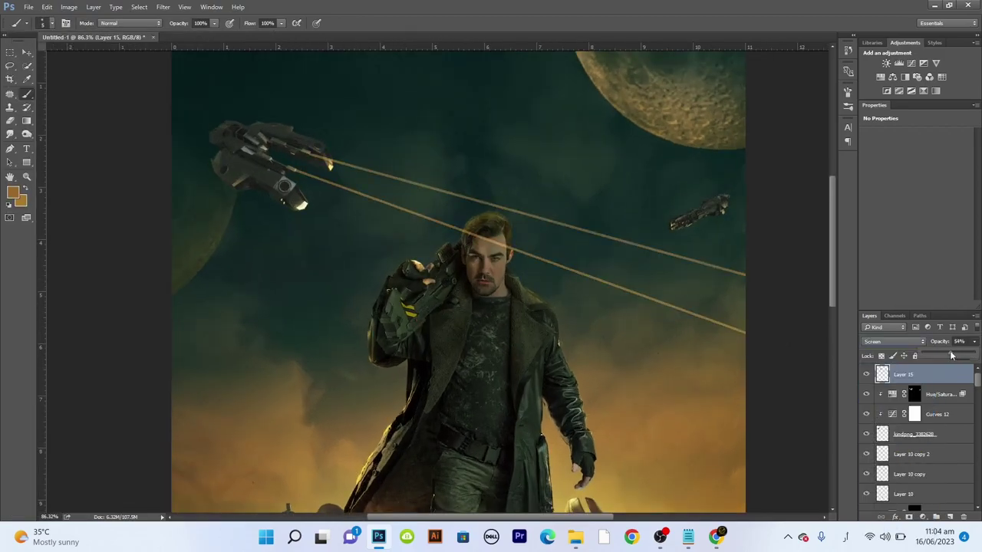
left_click_drag(973, 355, 933, 356)
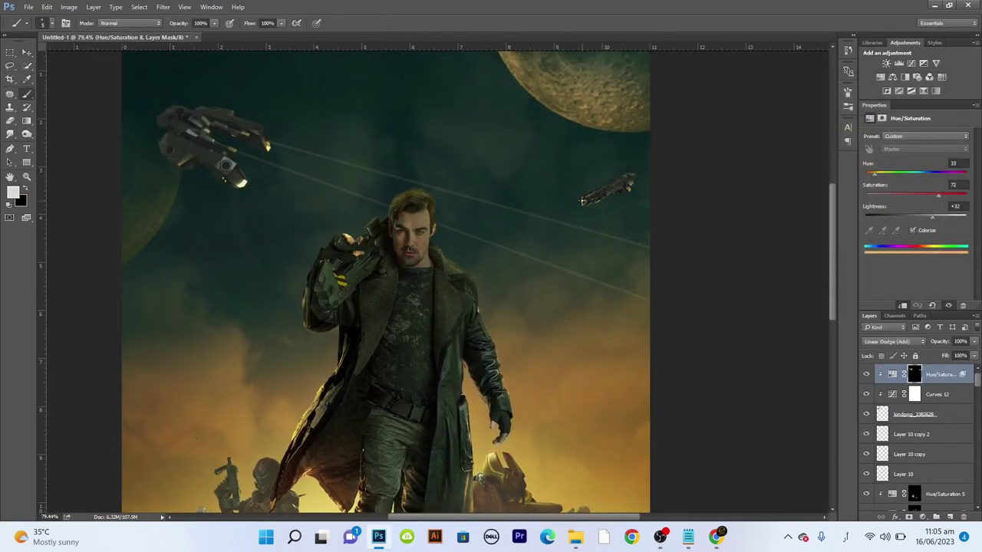
Step: Add another empty layer and duplicate the engine-glow Hue/Saturation layer
left_click(950, 516)
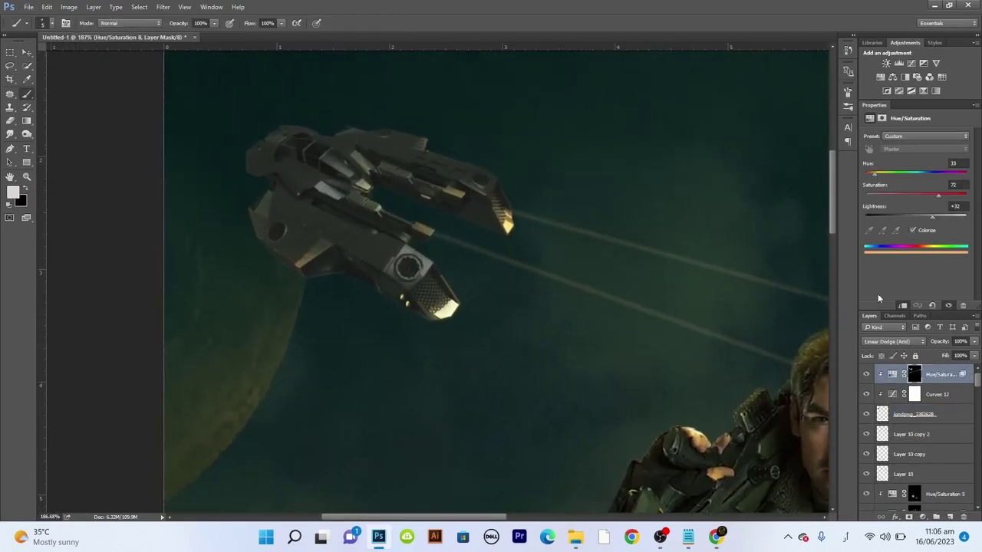
right_click(892, 374)
key("ctrl+j")
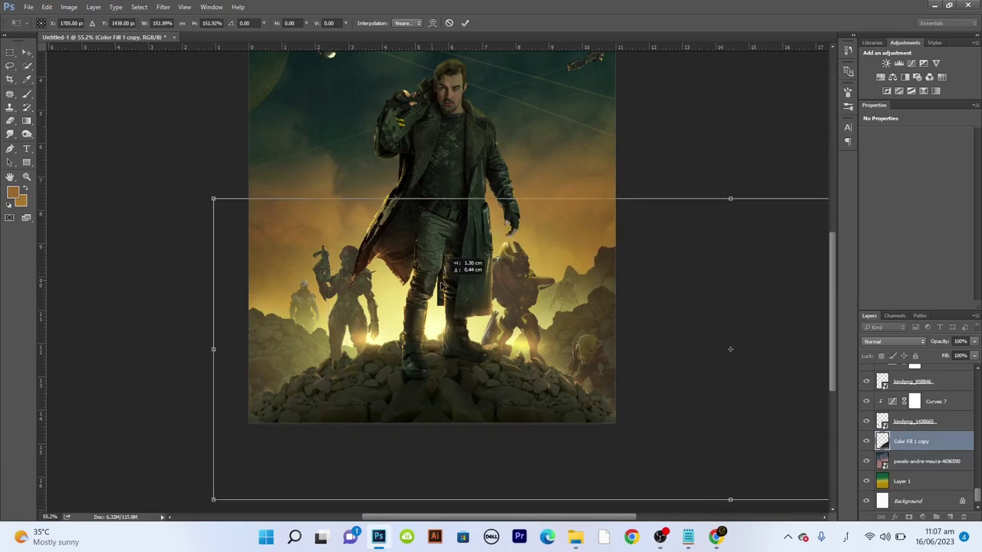
Step: Commit the Color Fill copy's resize, then place Fire-Sparks in Screen mode on the bottom-right rocks
left_click_drag(491, 284, 484, 284)
key("Return")
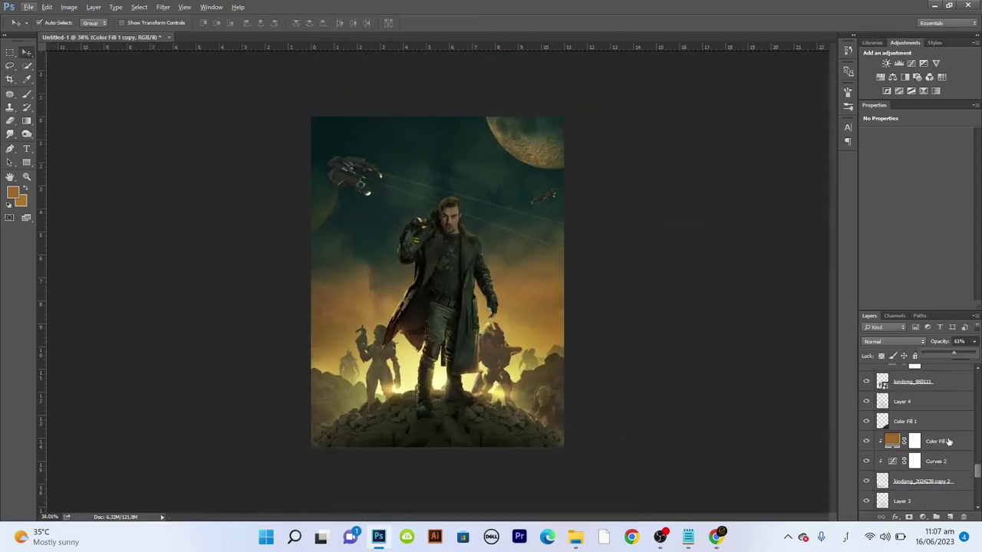
left_click(28, 7)
left_click(54, 245)
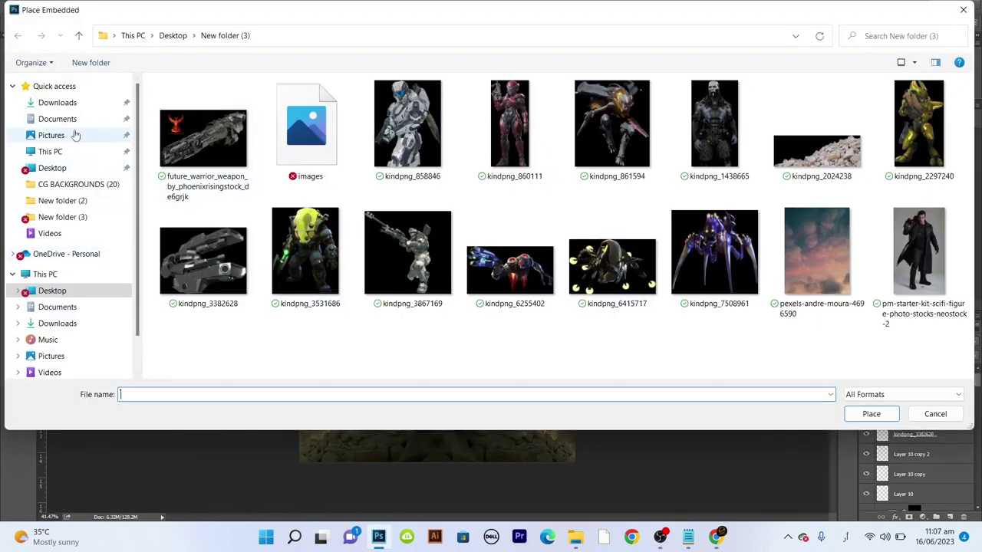
double_click(927, 192)
left_click(870, 412)
left_click_drag(576, 357, 587, 372)
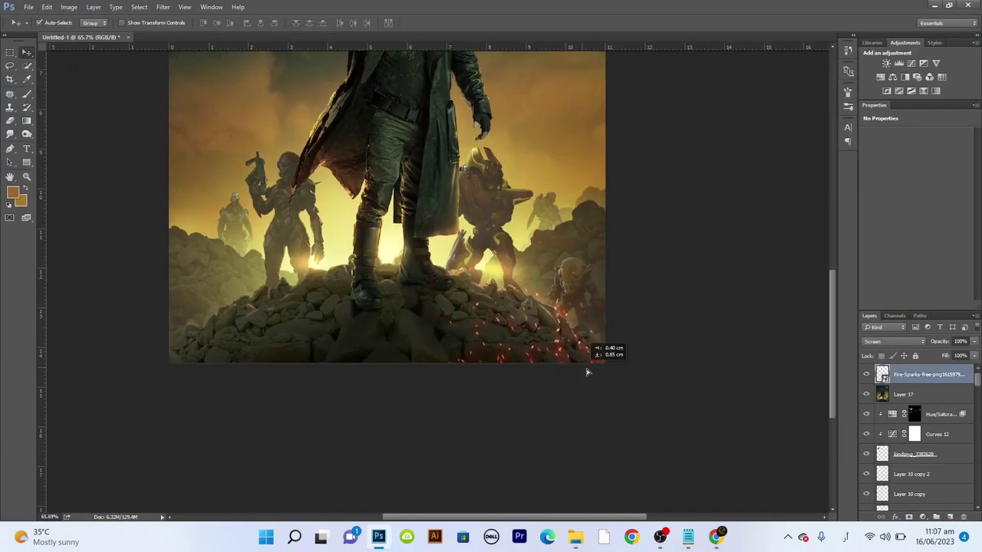